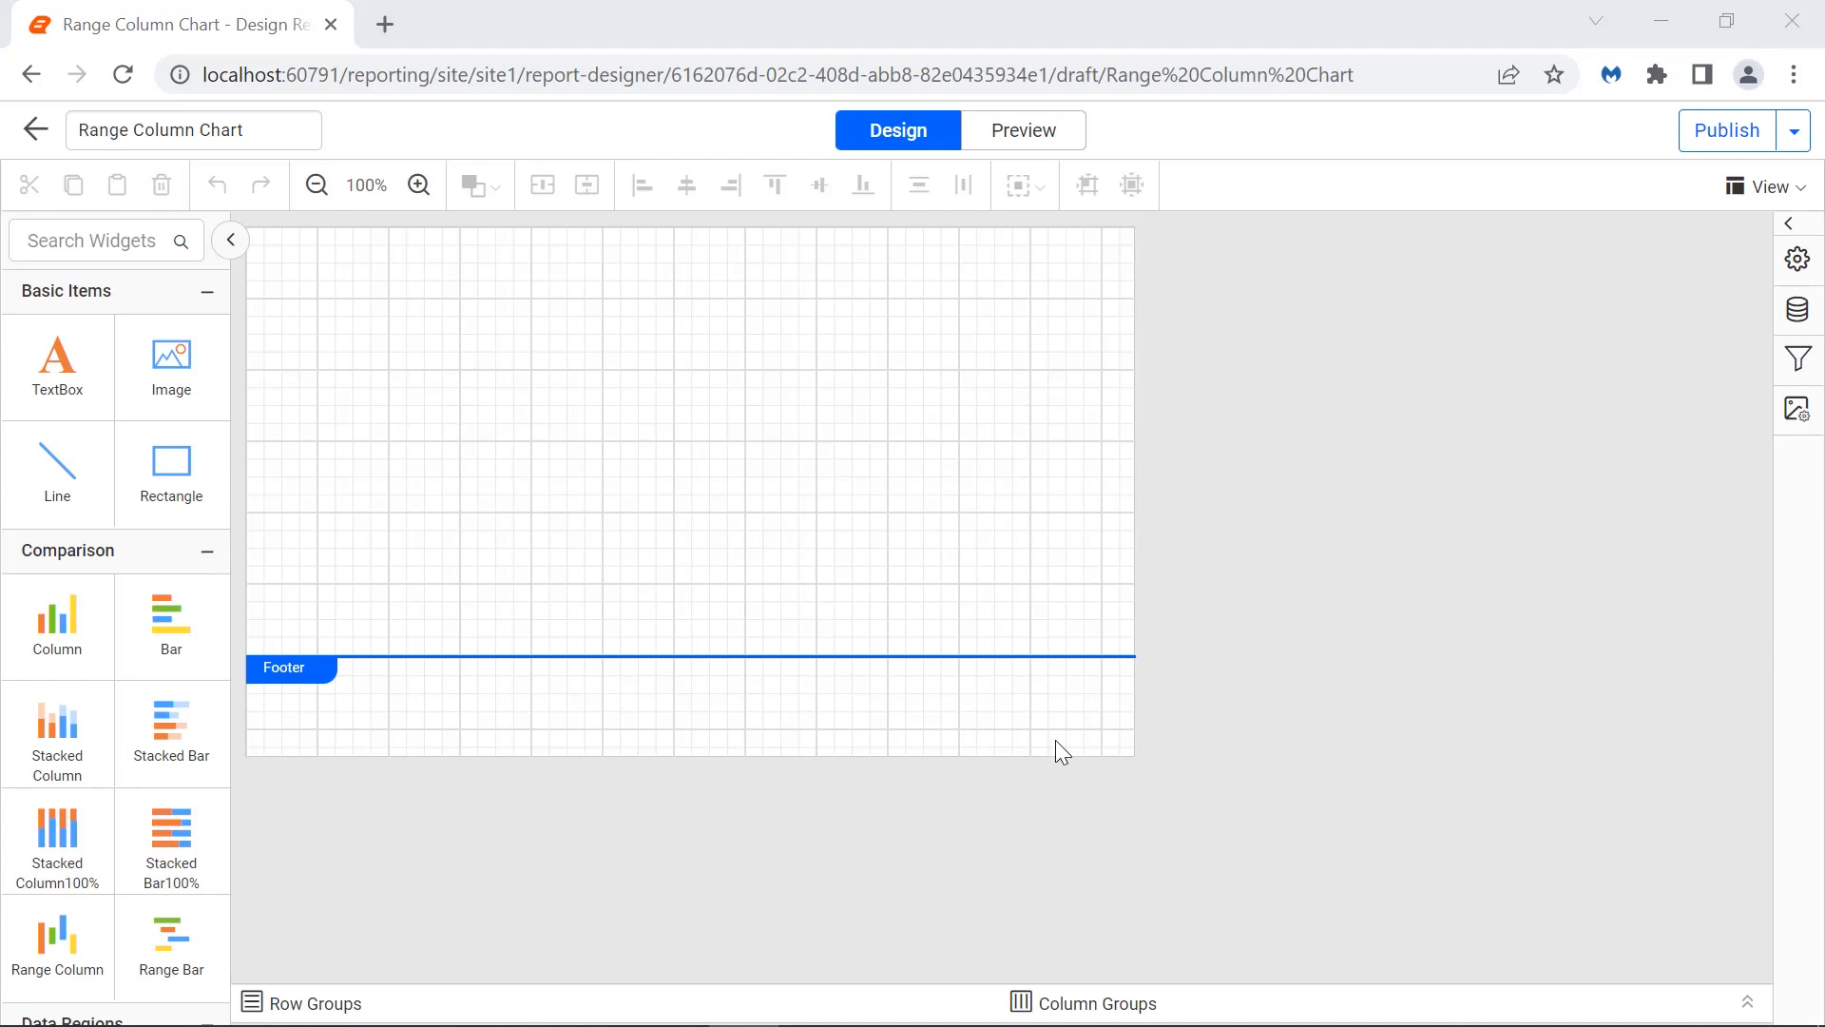
# Start a new inline data source and name it SeasonDetails.
pyautogui.click(1797, 309)
pyautogui.click(1369, 985)
pyautogui.click(1502, 616)
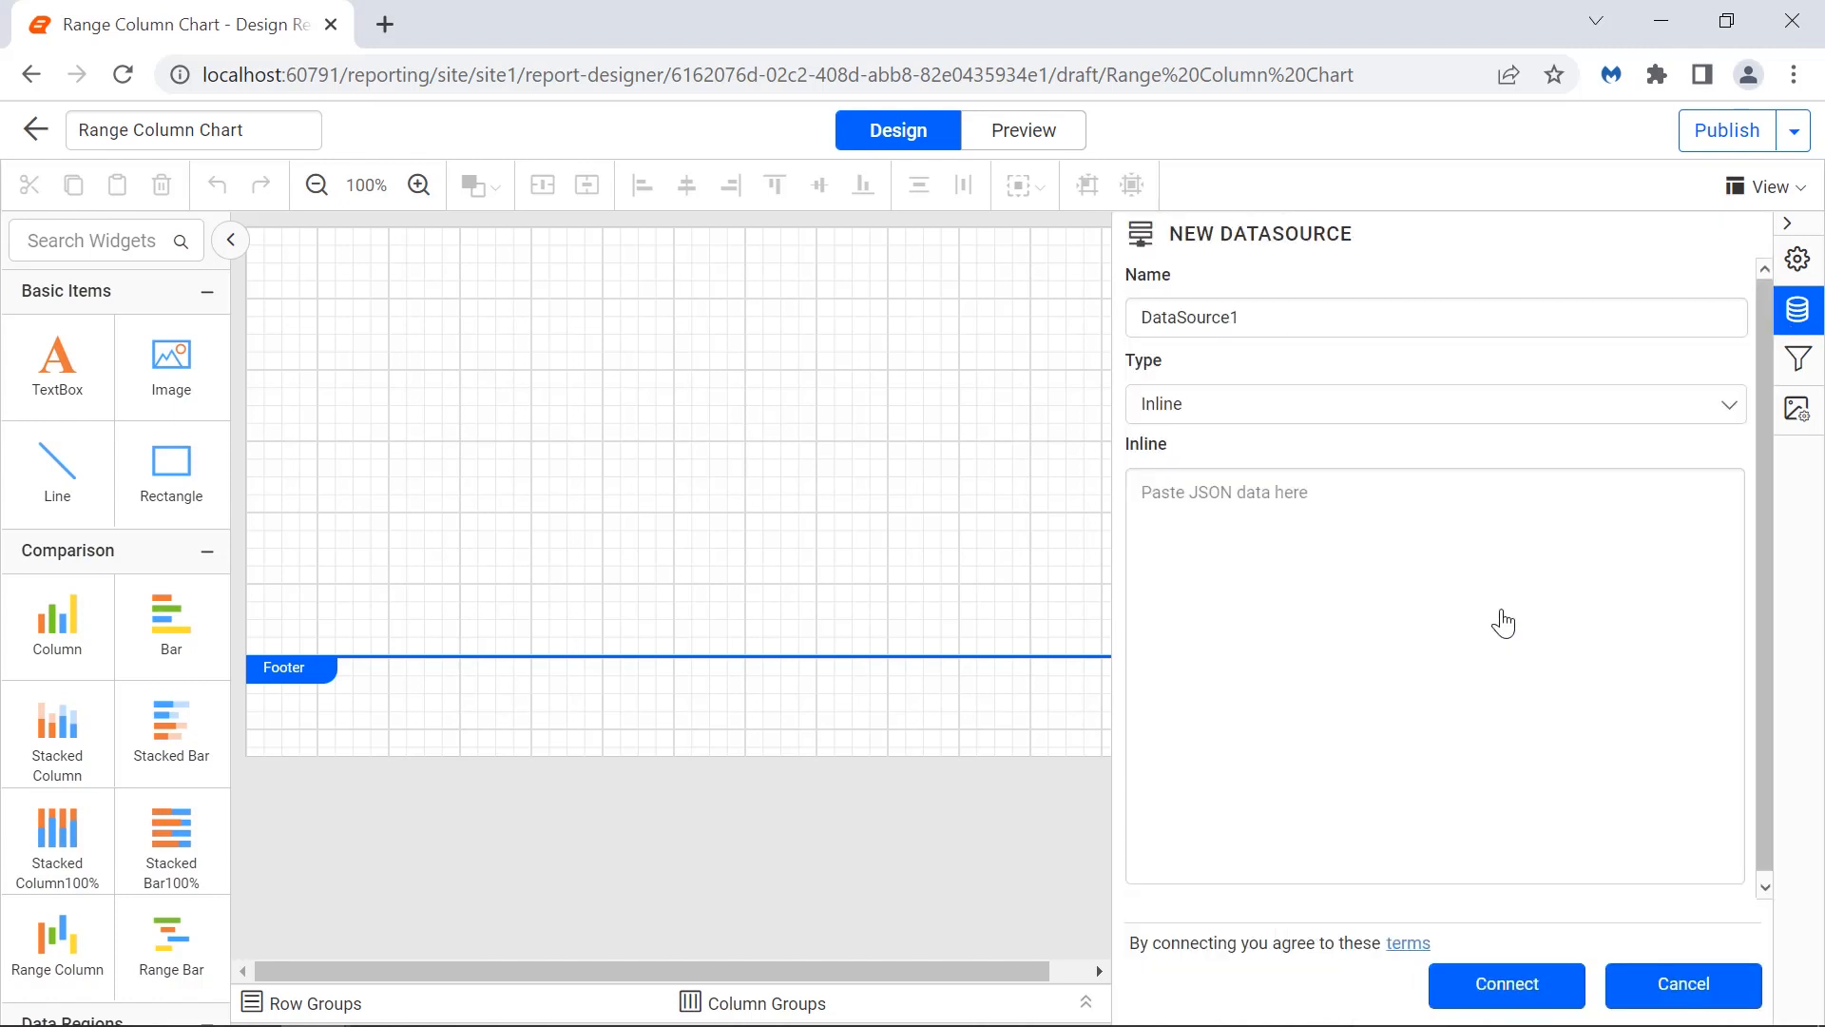
pyautogui.doubleClick(1434, 318)
pyautogui.write('SeasonDetails')
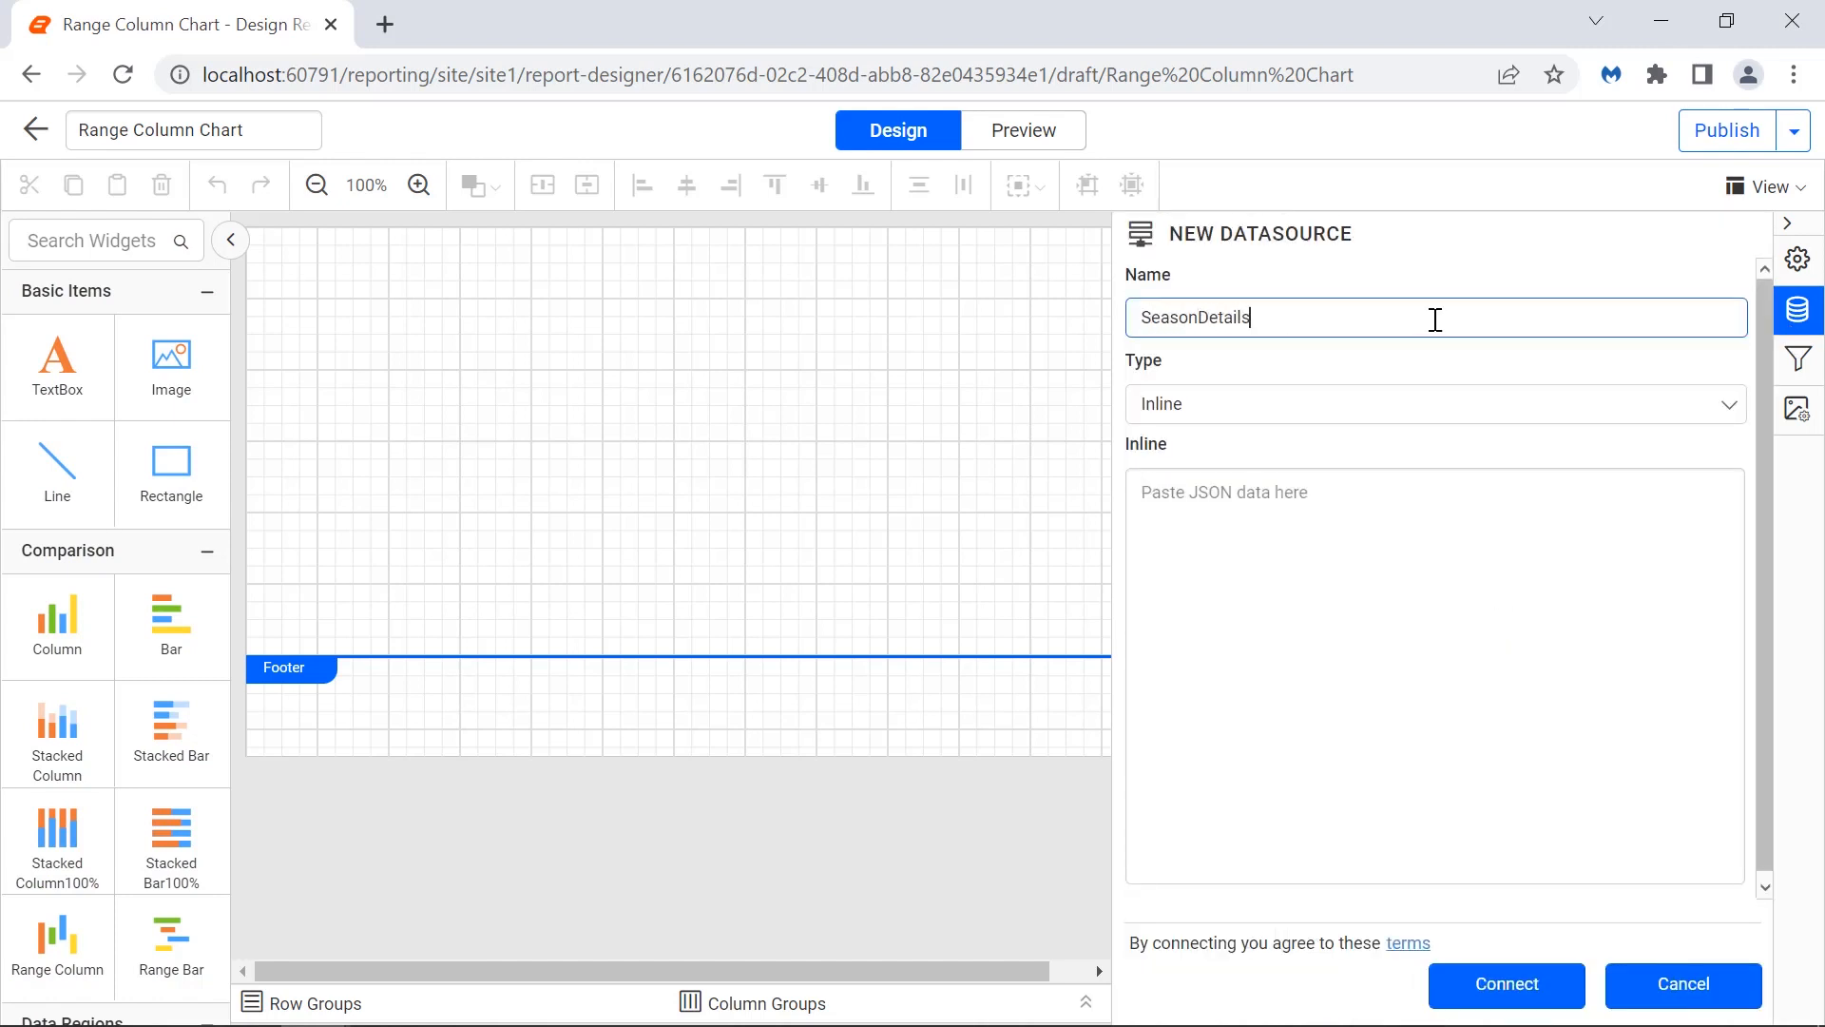
# Paste the seasonal high/low JSON data into the inline field and connect the data source.
pyautogui.click(1437, 500)
pyautogui.hotkey('ctrl', 'v')
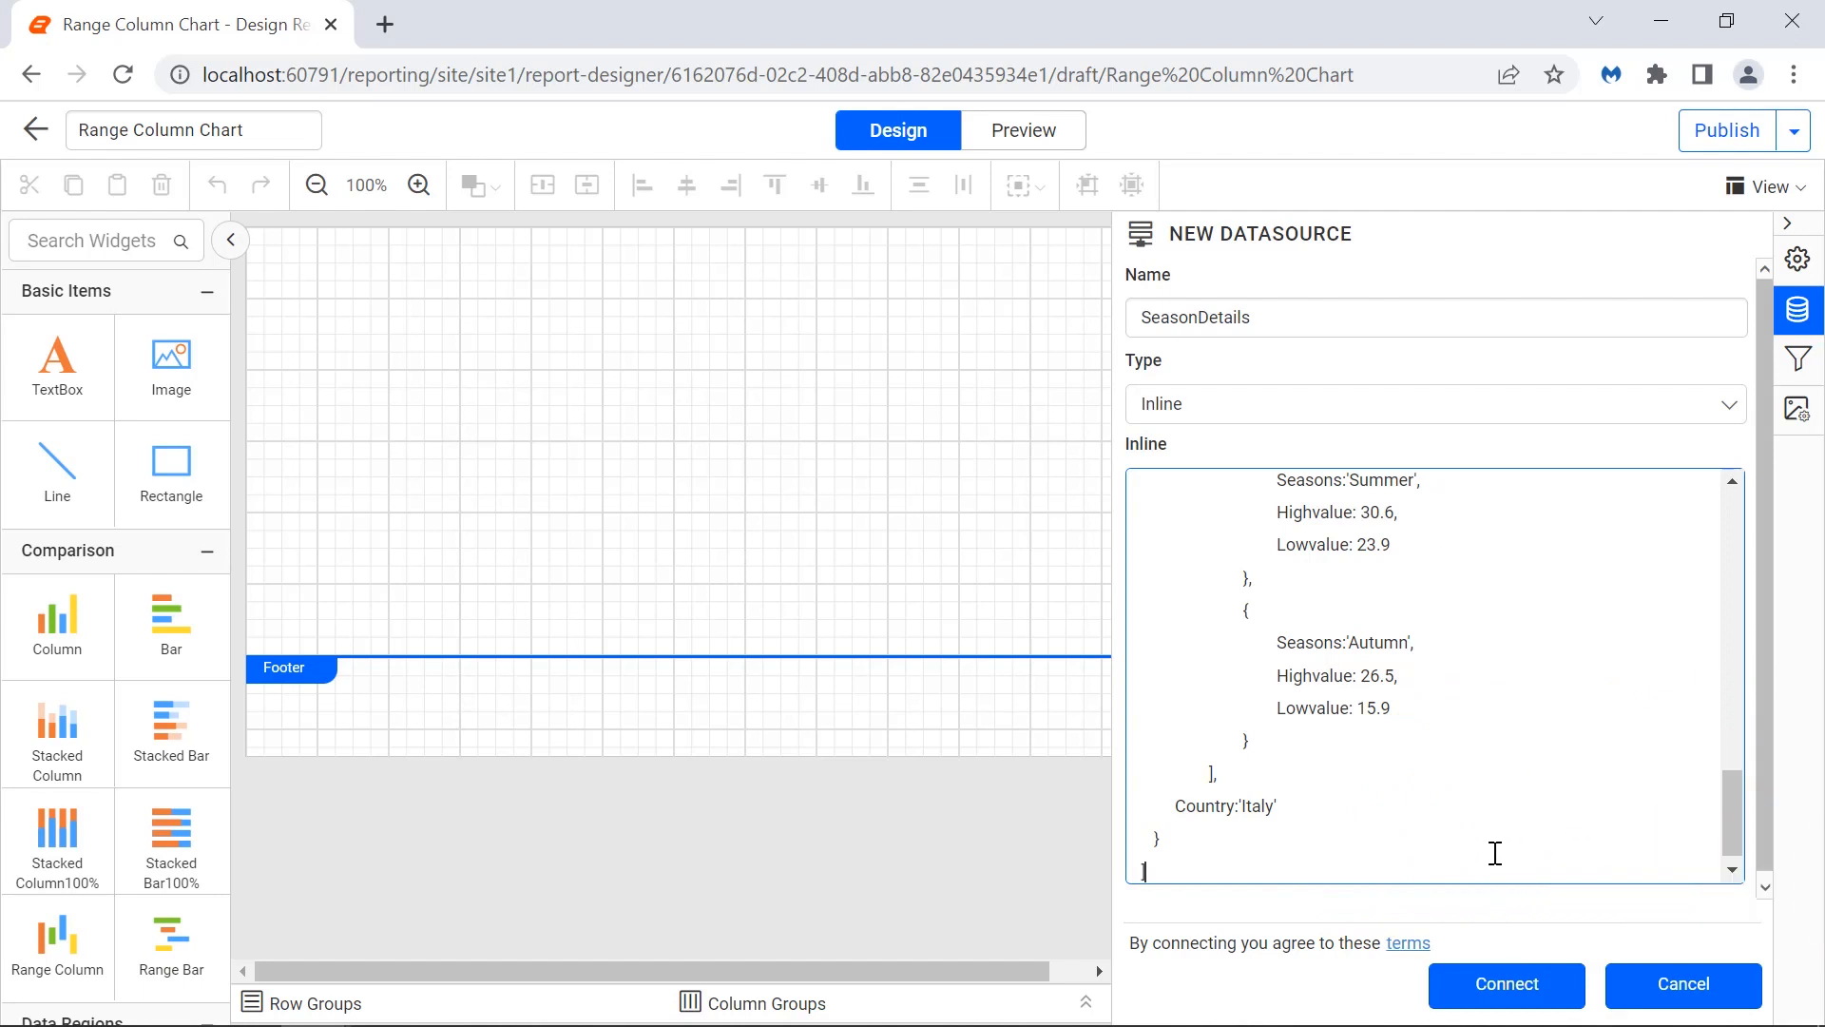
pyautogui.click(1495, 987)
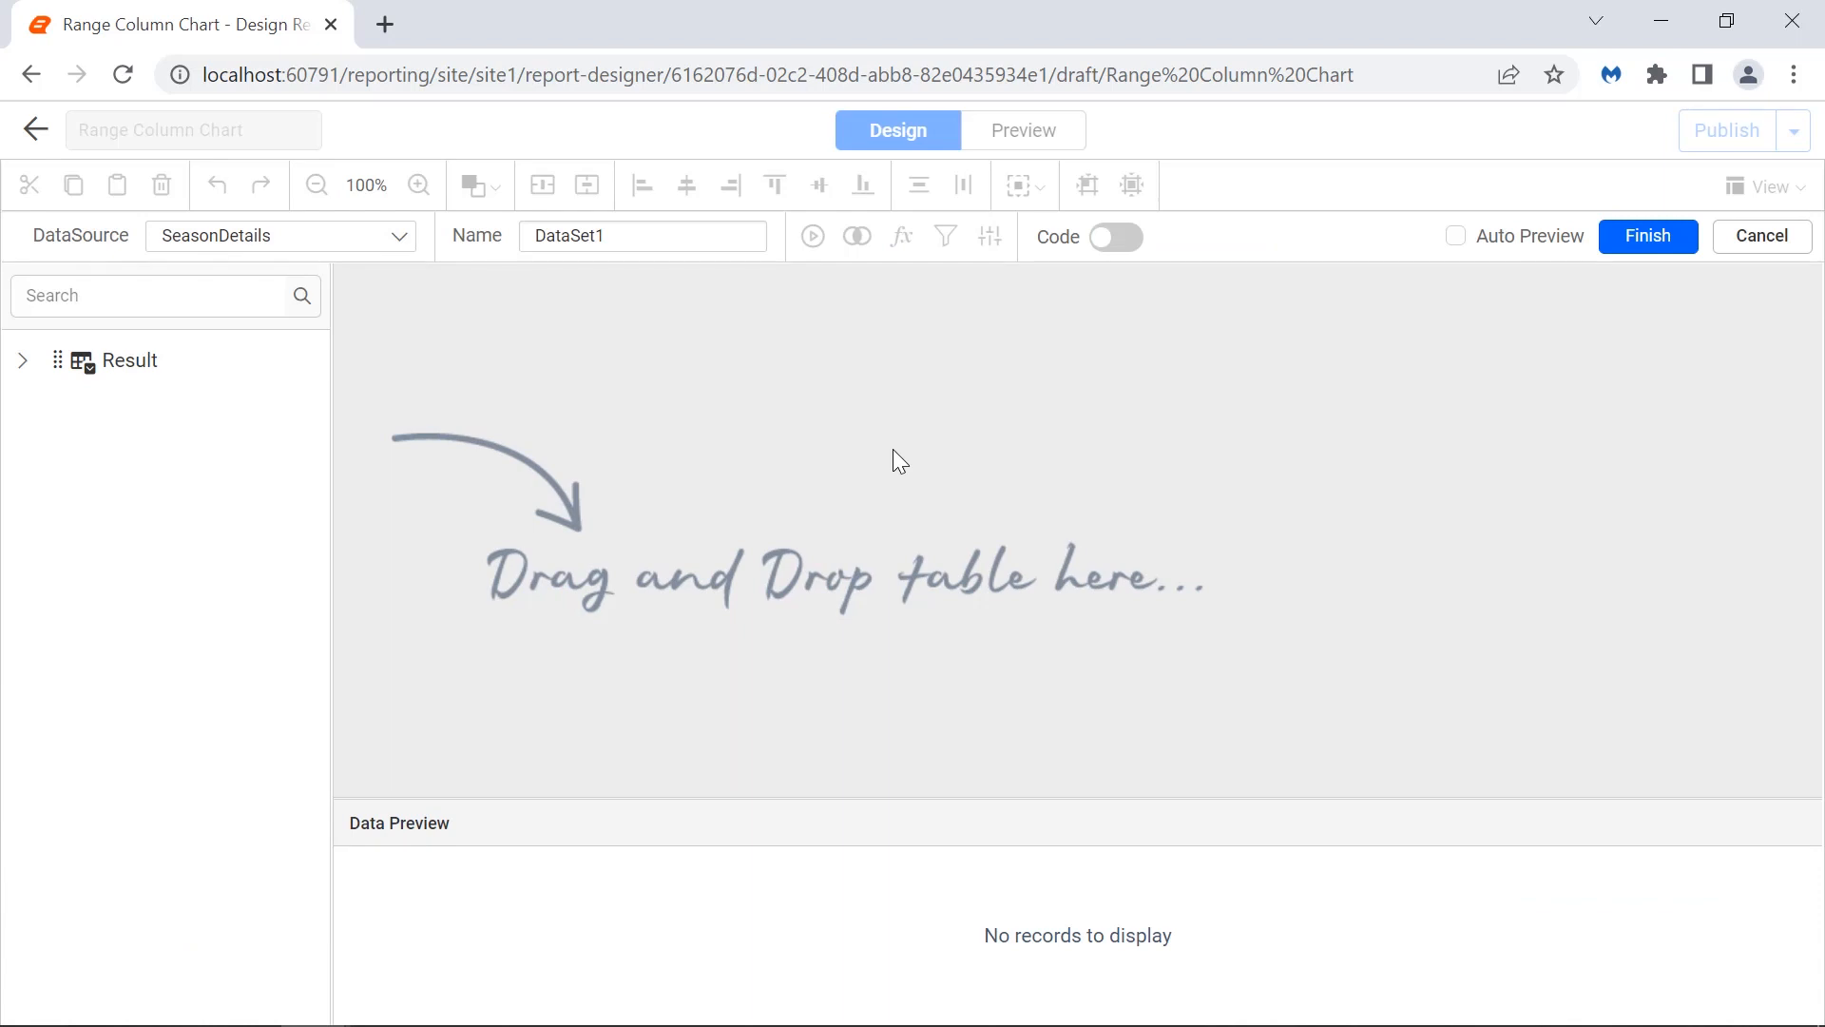
# Name the dataset SeasonDataset, add the Result table to it, and finish the dataset.
pyautogui.doubleClick(746, 243)
pyautogui.write('SeasonDataset')
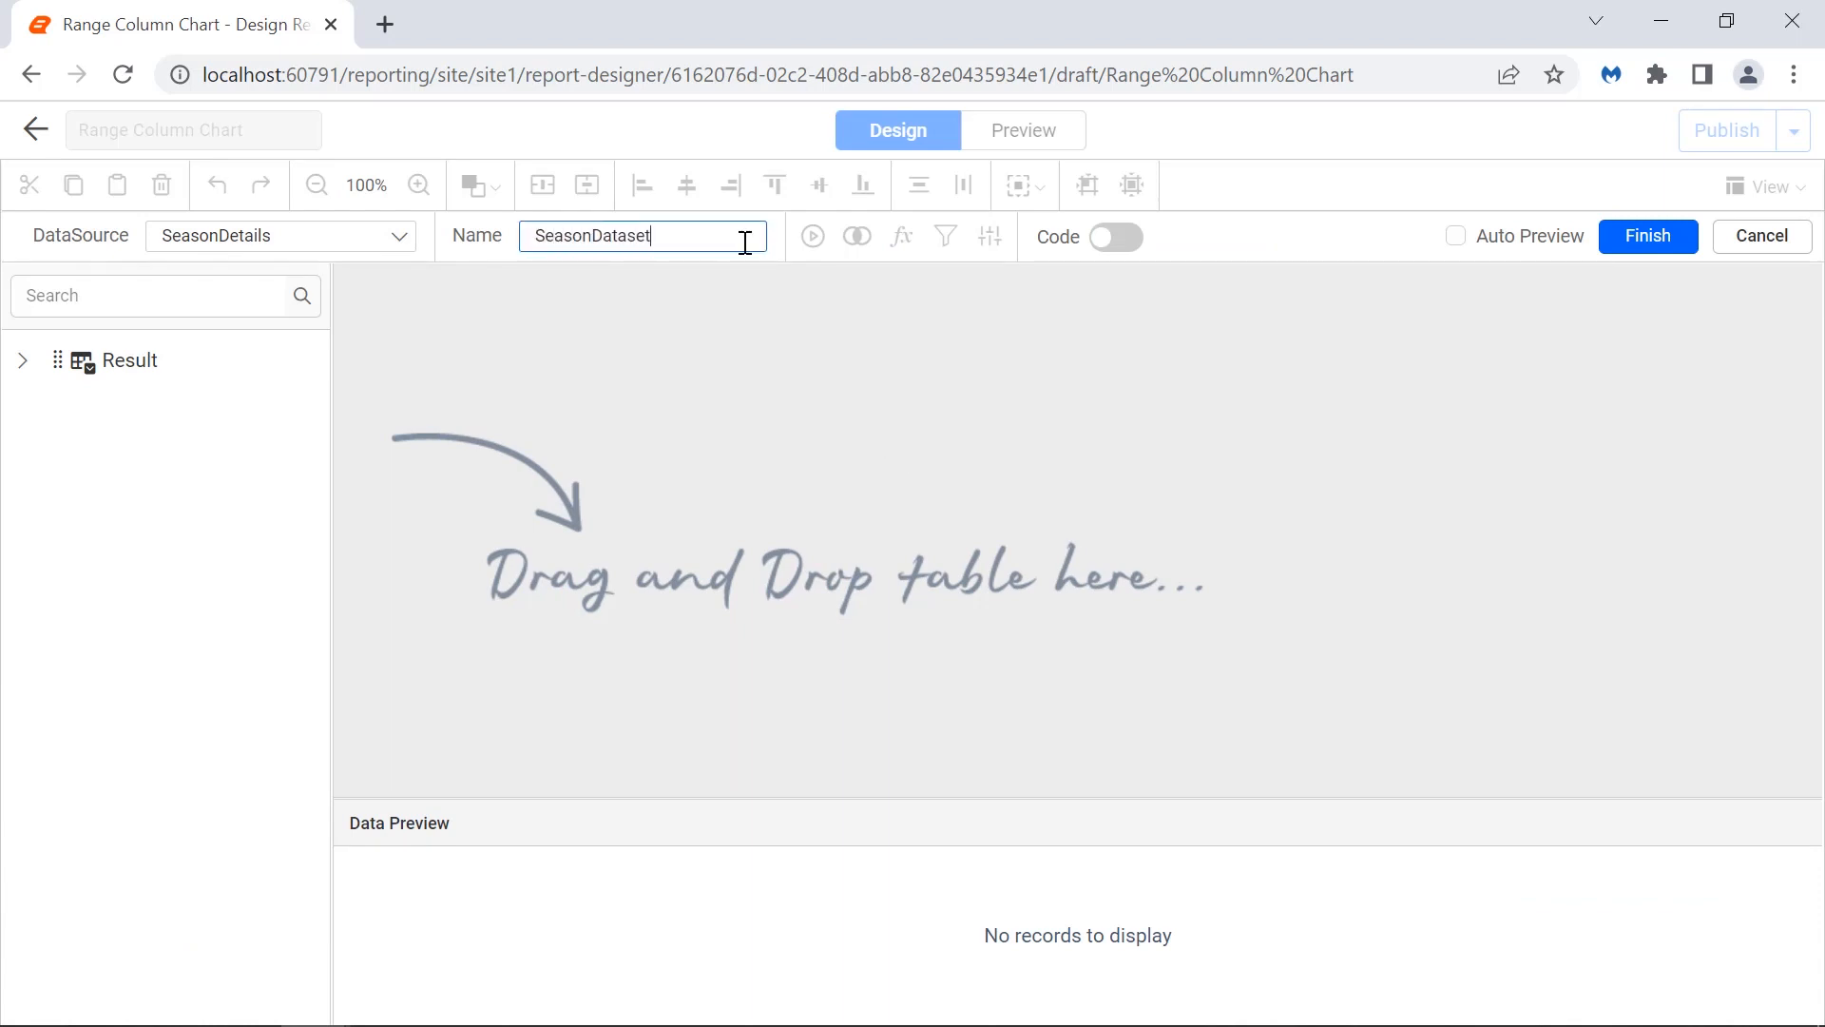
pyautogui.click(724, 324)
pyautogui.moveTo(123, 360); pyautogui.dragTo(492, 298)
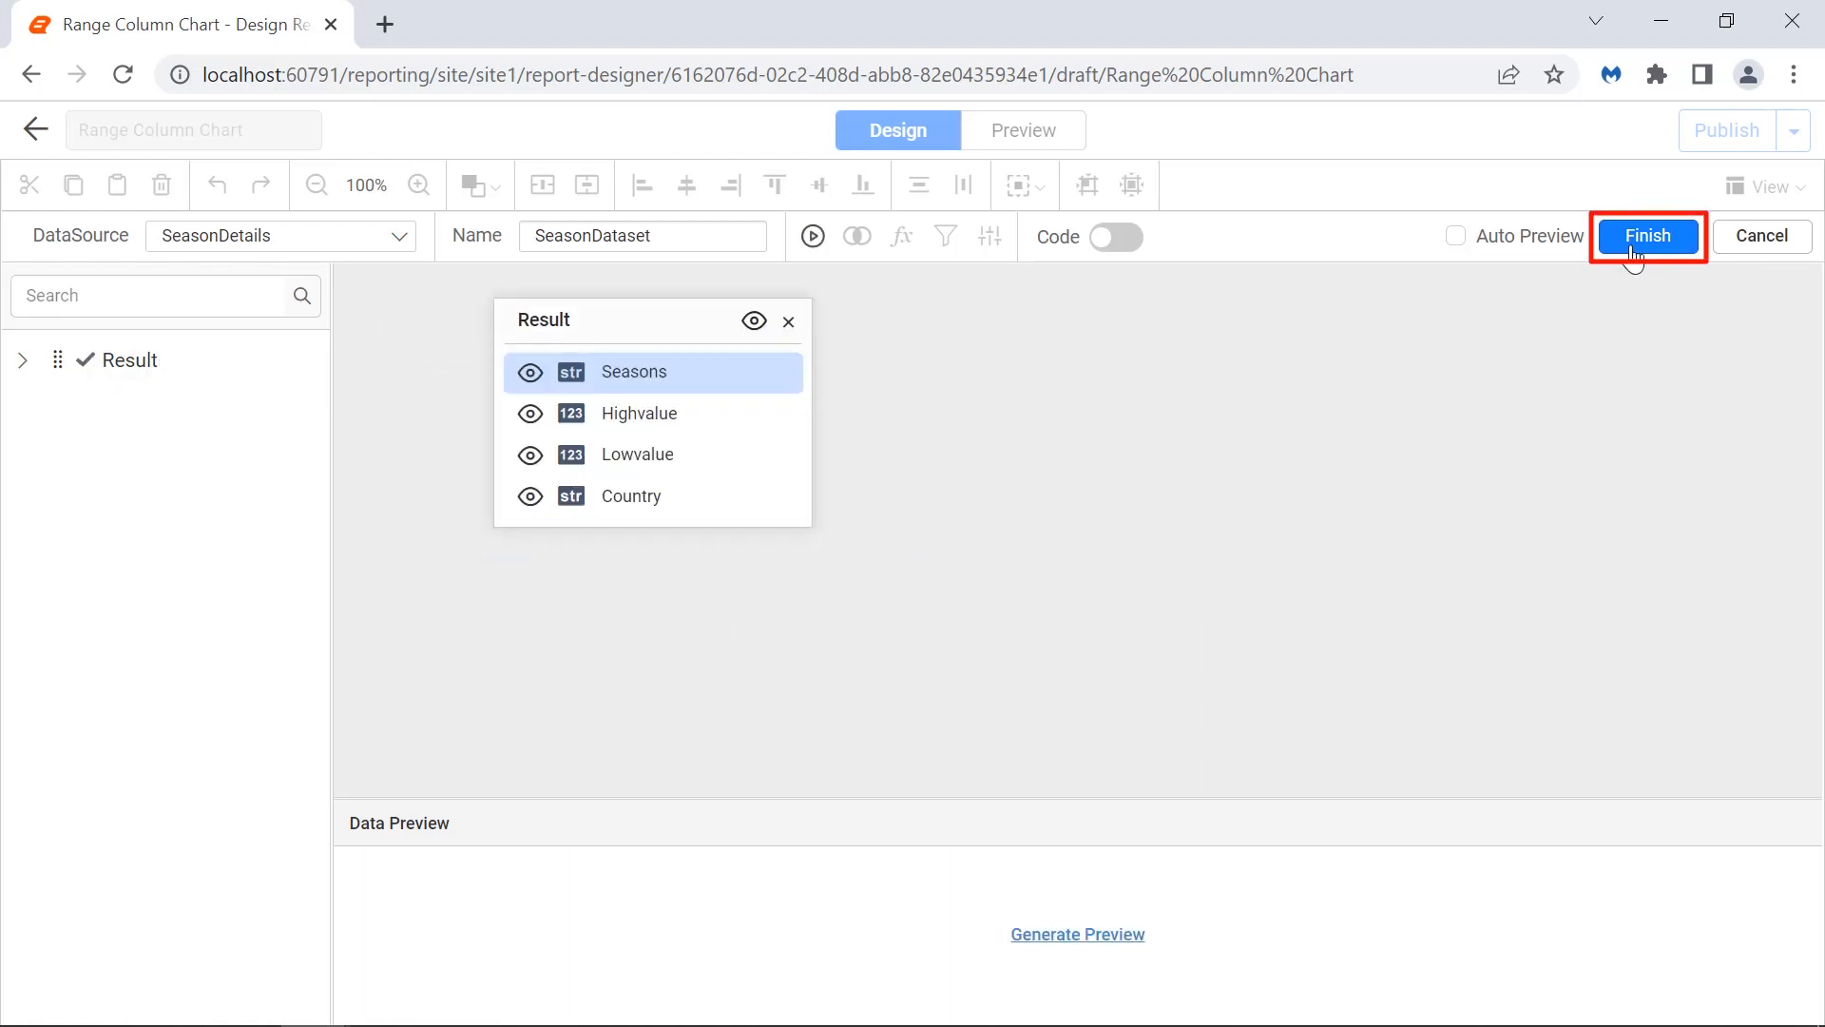
pyautogui.click(1632, 246)
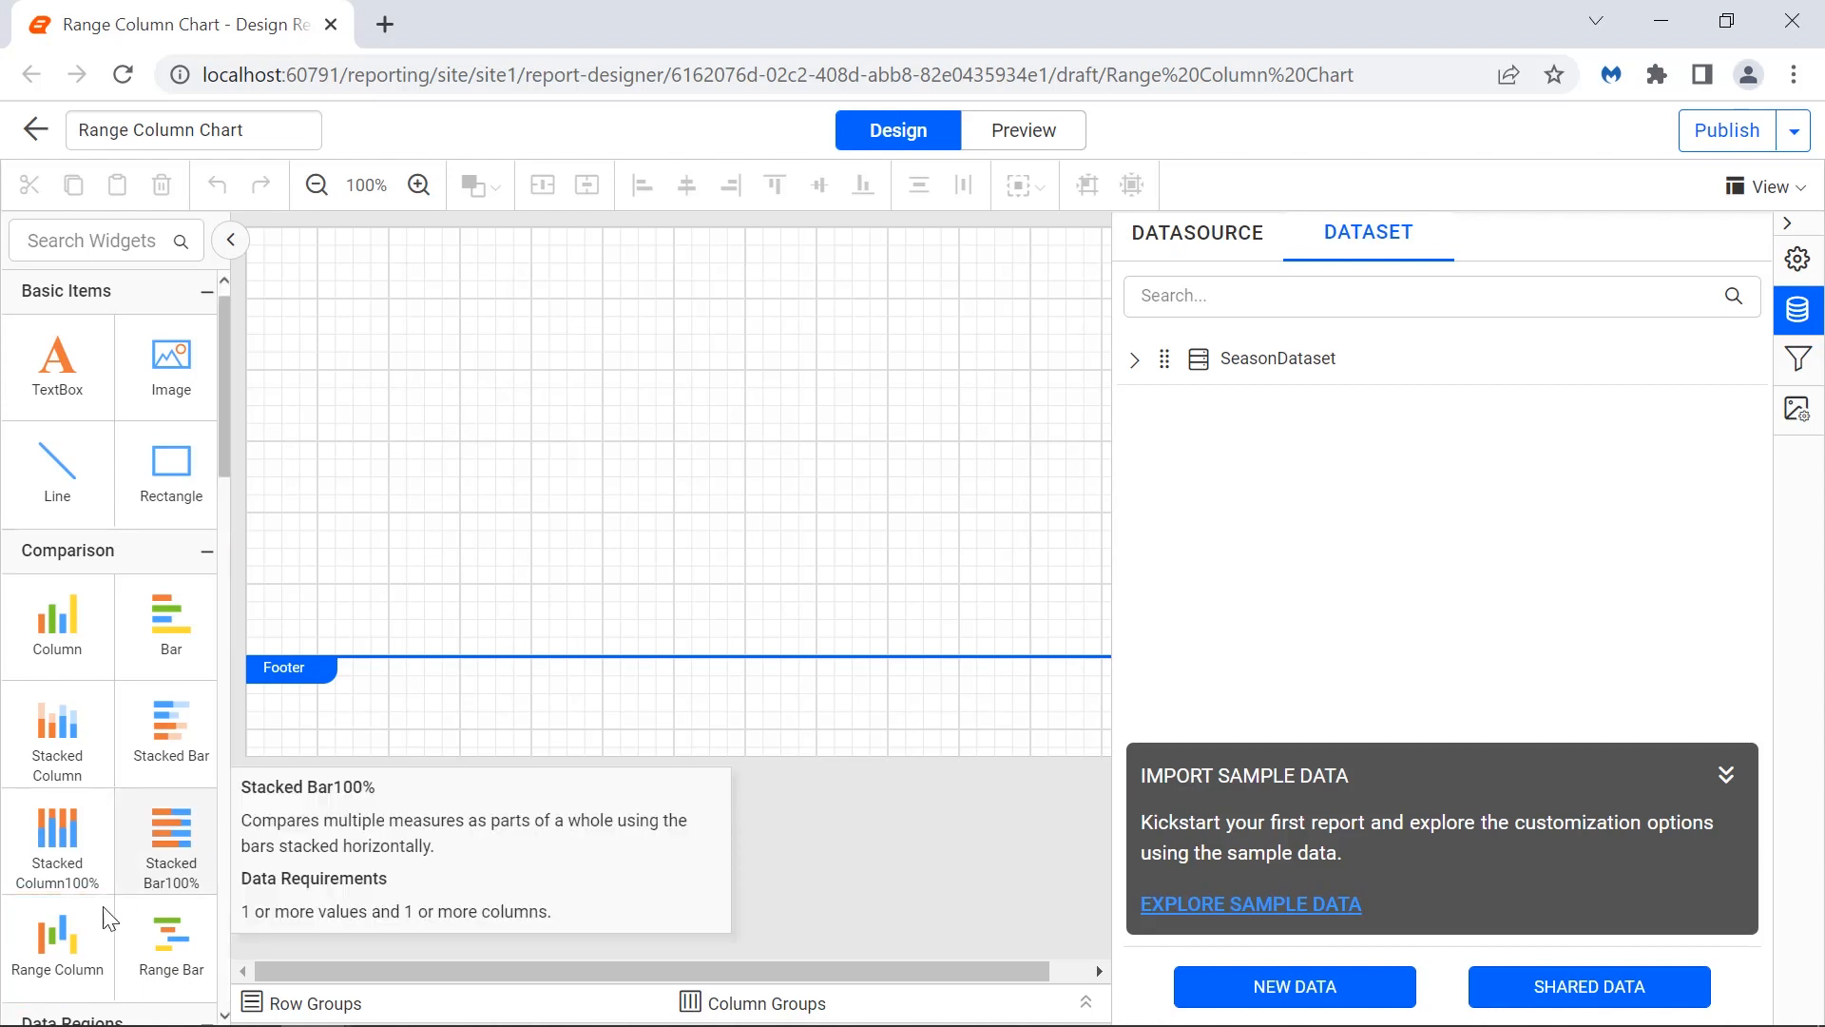
# Add a Range Column chart at the top of the report and stretch it wider and taller.
pyautogui.moveTo(107, 911)
pyautogui.mouseDown()
pyautogui.moveTo(304, 547)
pyautogui.moveTo(263, 258)
pyautogui.mouseUp()
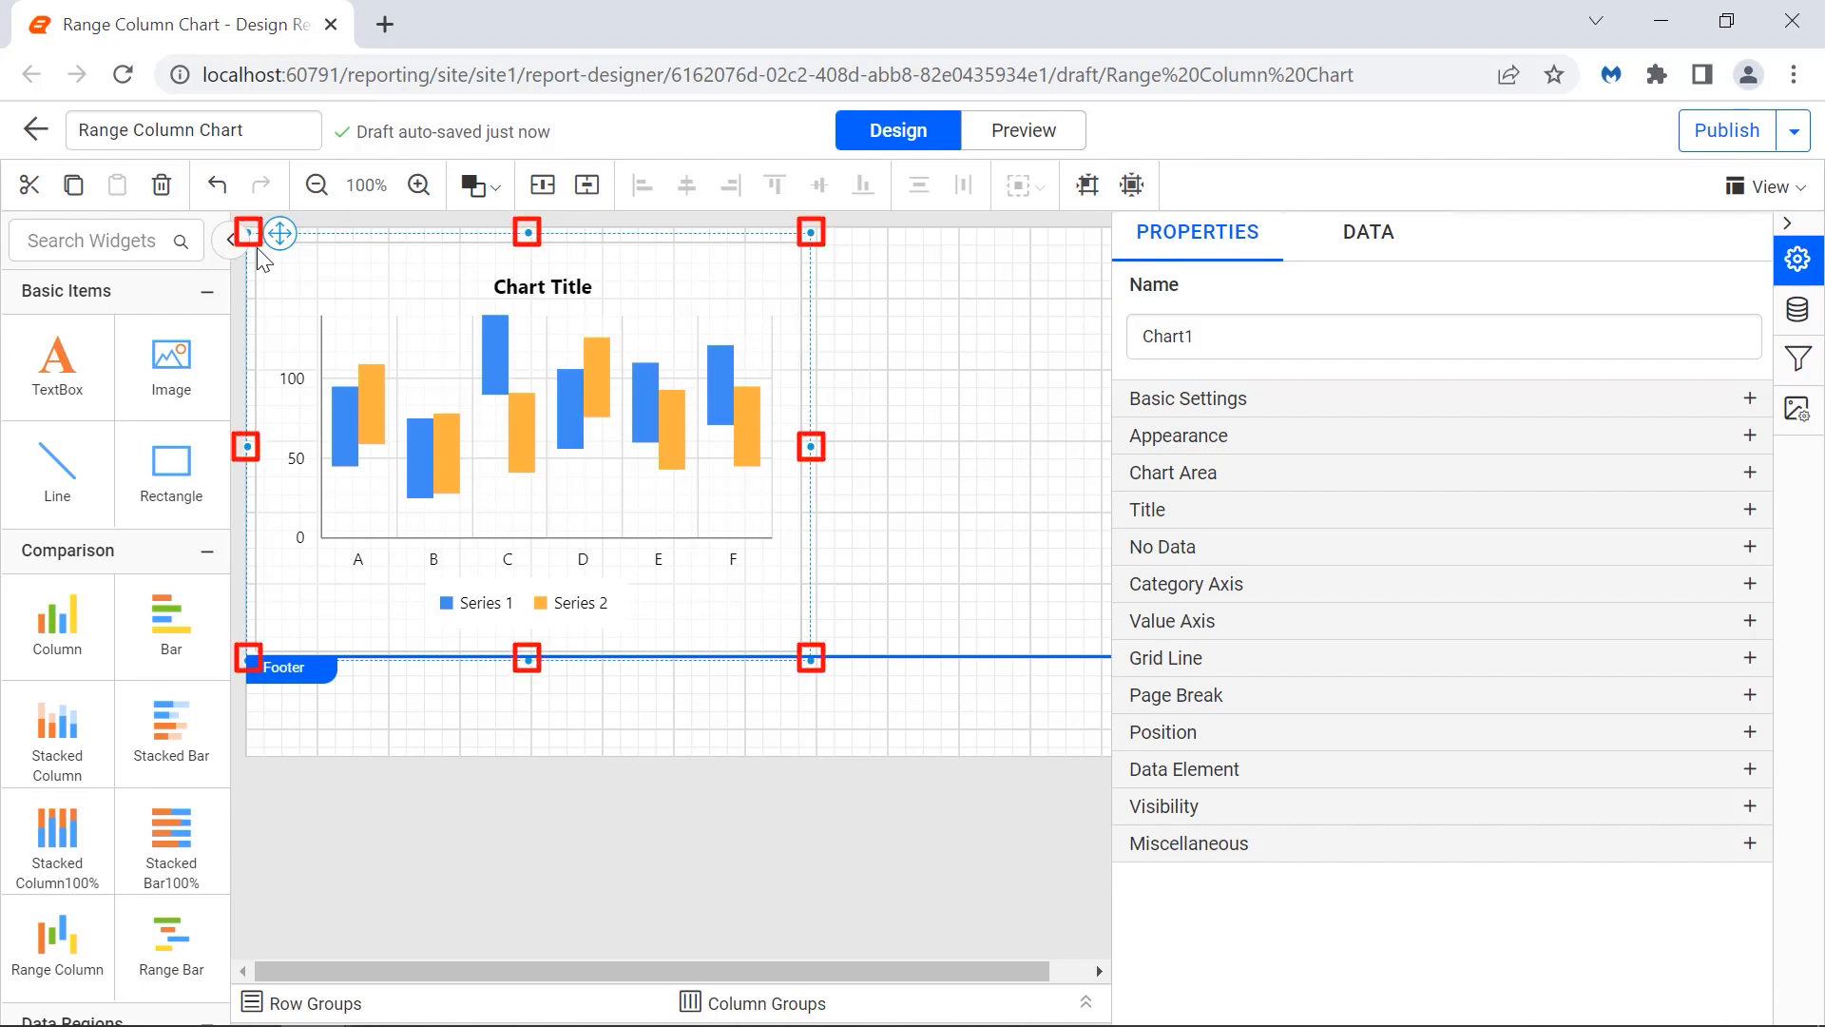
pyautogui.moveTo(811, 660)
pyautogui.mouseDown()
pyautogui.moveTo(1489, 741)
pyautogui.moveTo(1492, 755)
pyautogui.mouseUp()
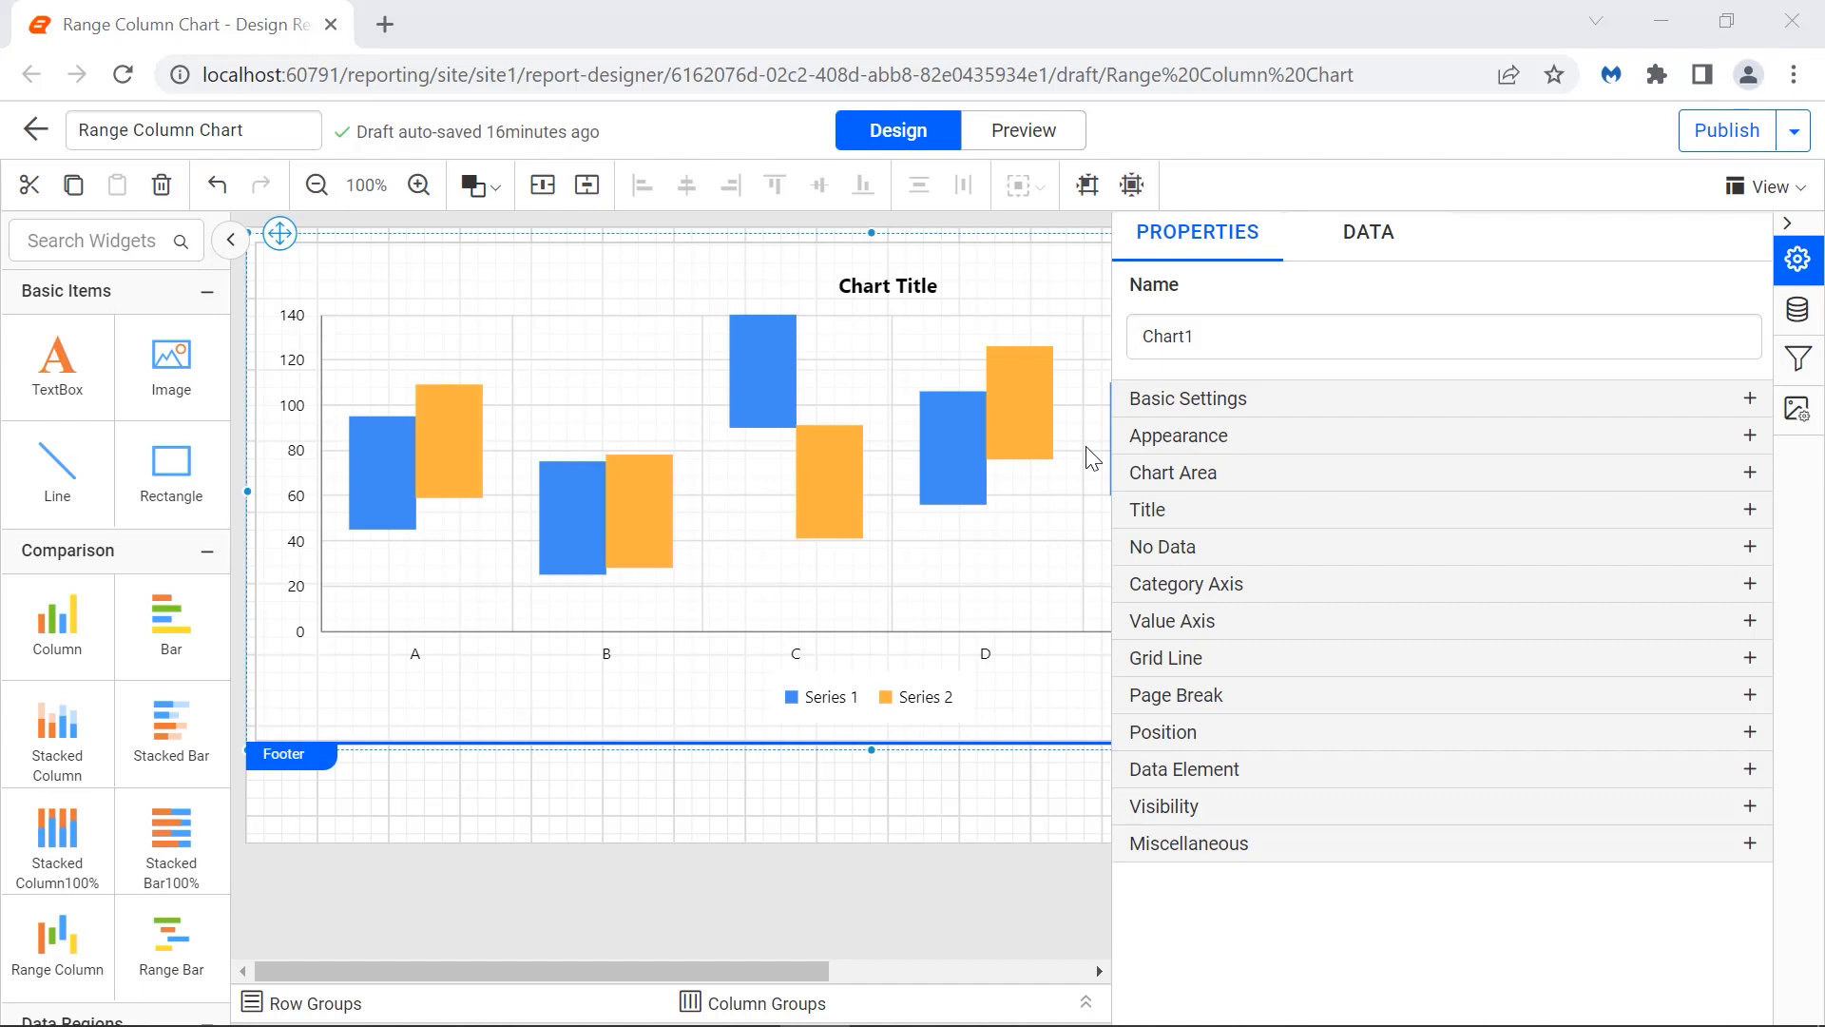
# Assign the Highvalue measure to the chart's High(s) field.
pyautogui.click(1378, 259)
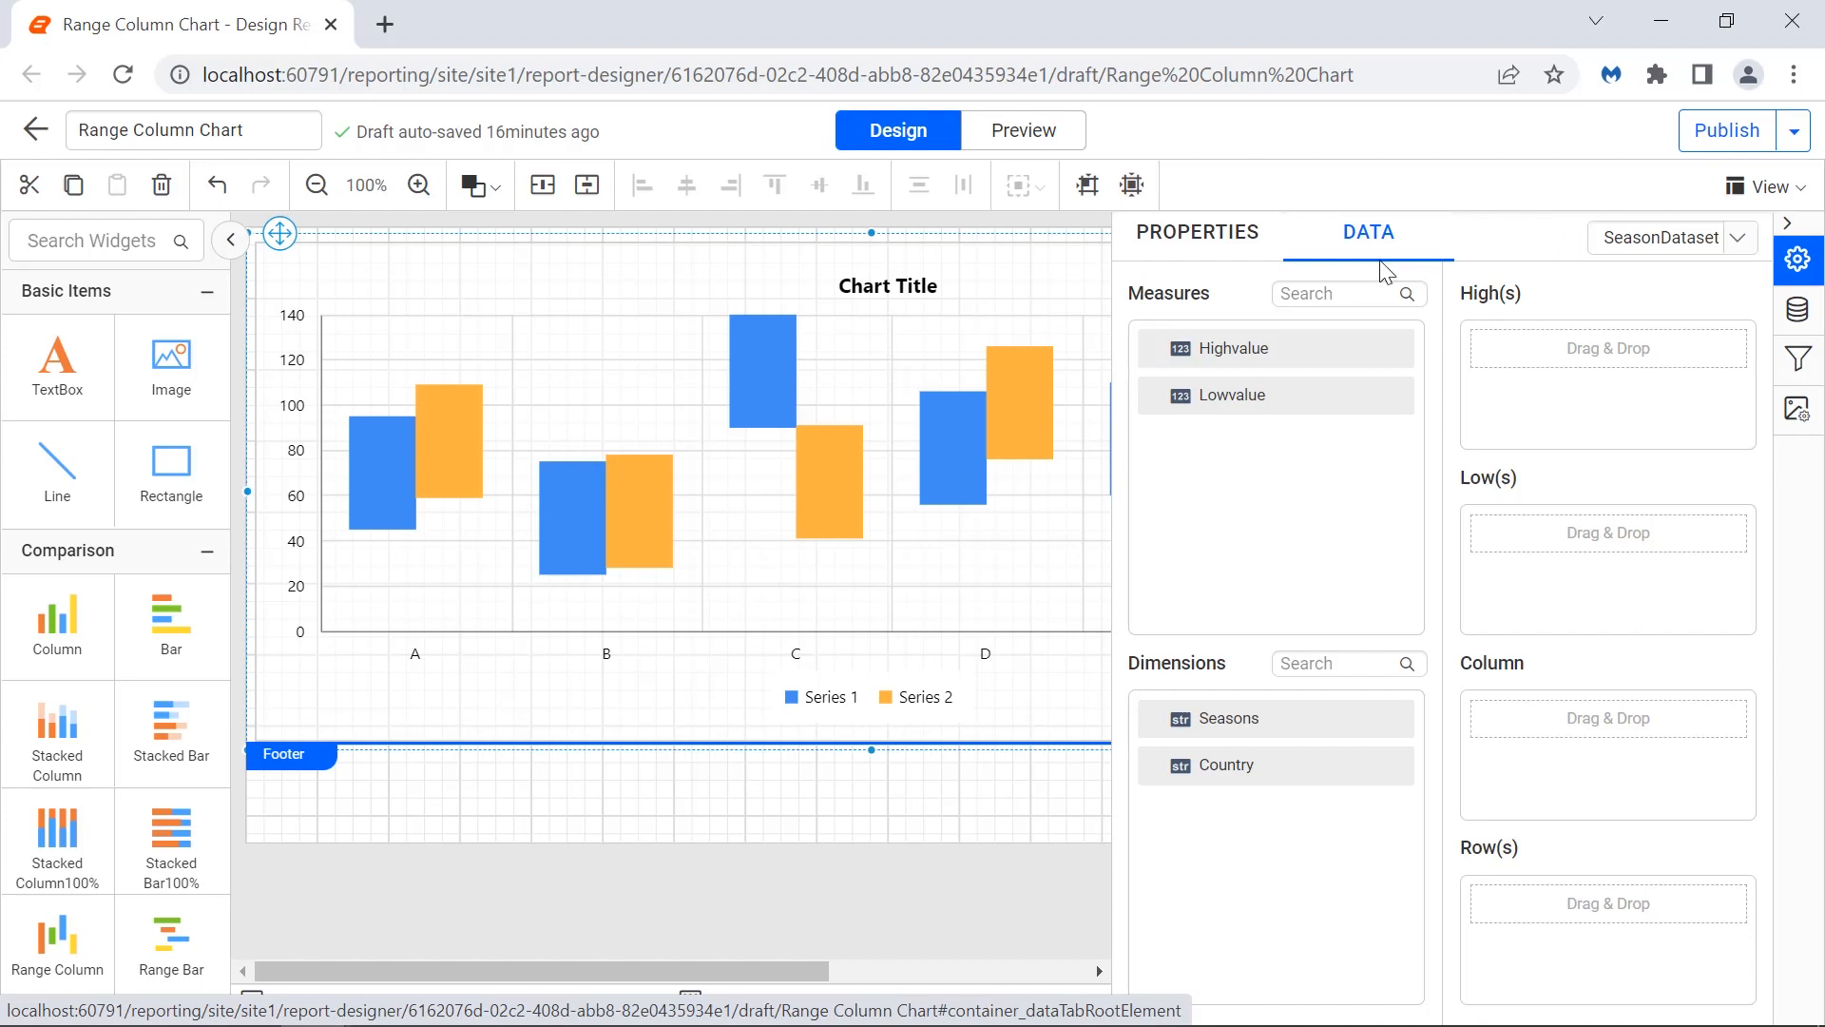
pyautogui.moveTo(1359, 348); pyautogui.dragTo(1479, 350)
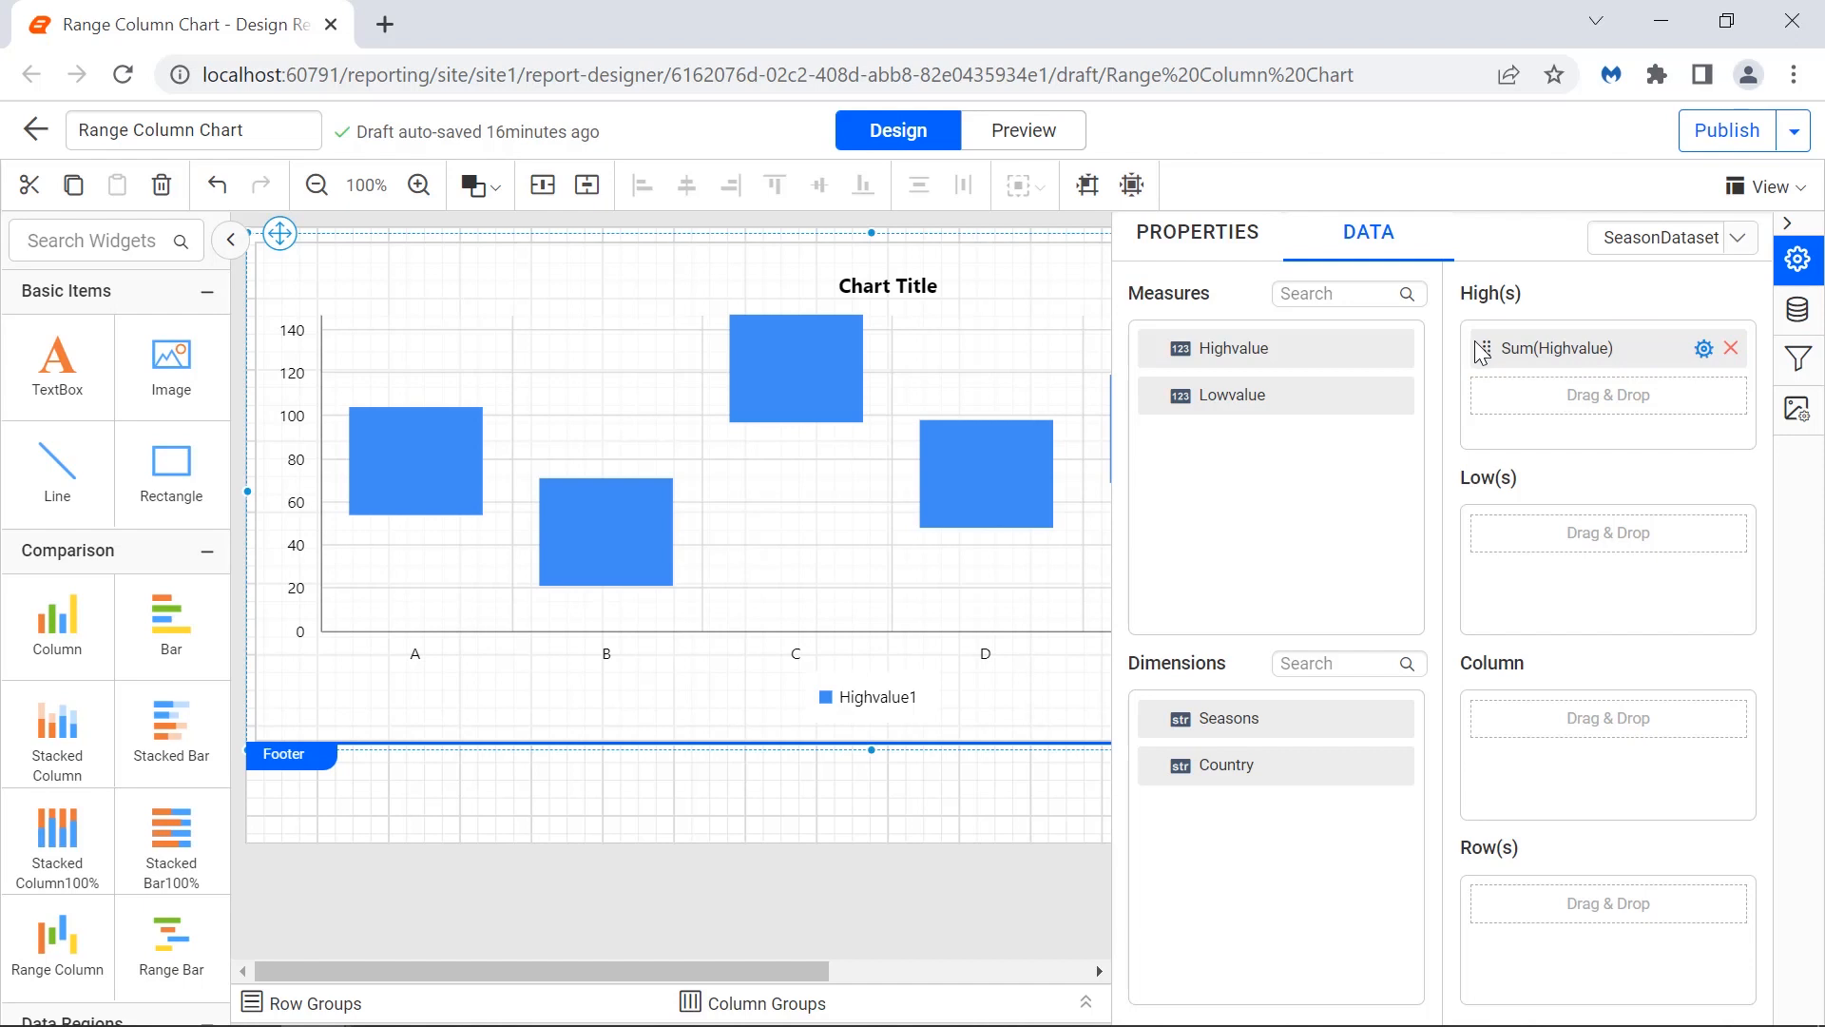
pyautogui.click(1702, 349)
pyautogui.moveTo(1698, 389)
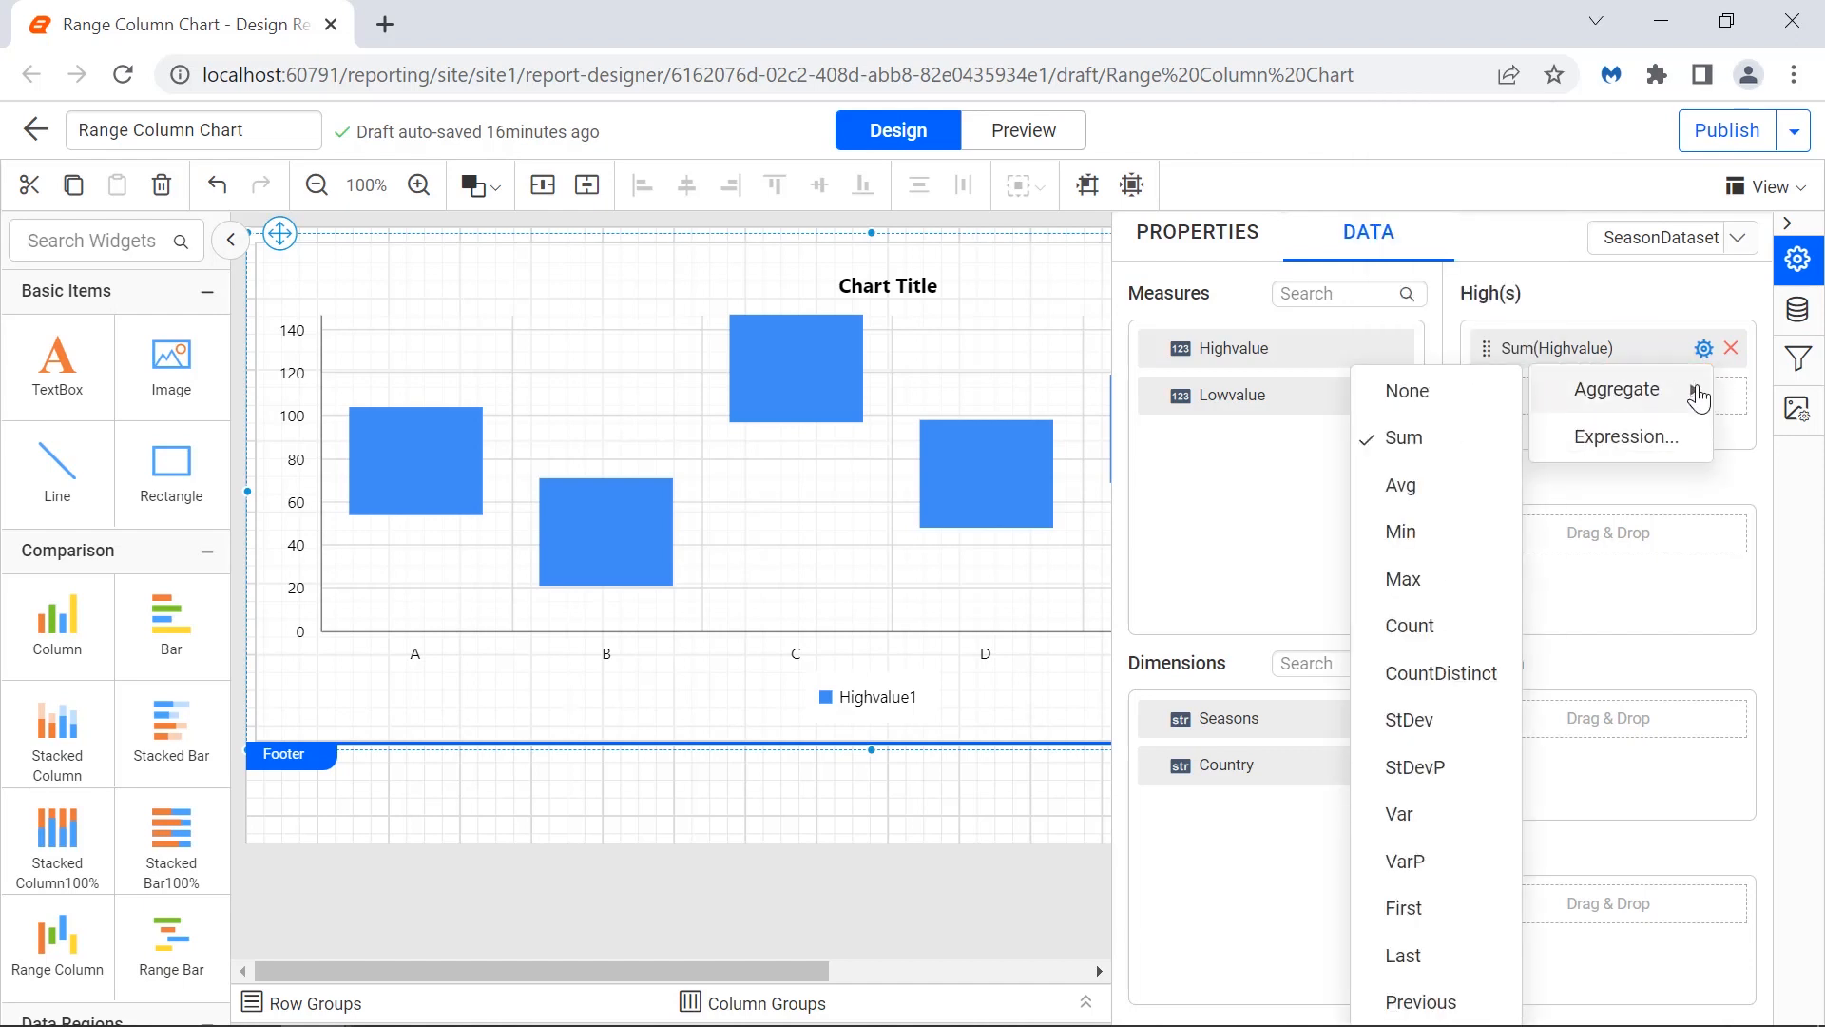
pyautogui.click(1685, 428)
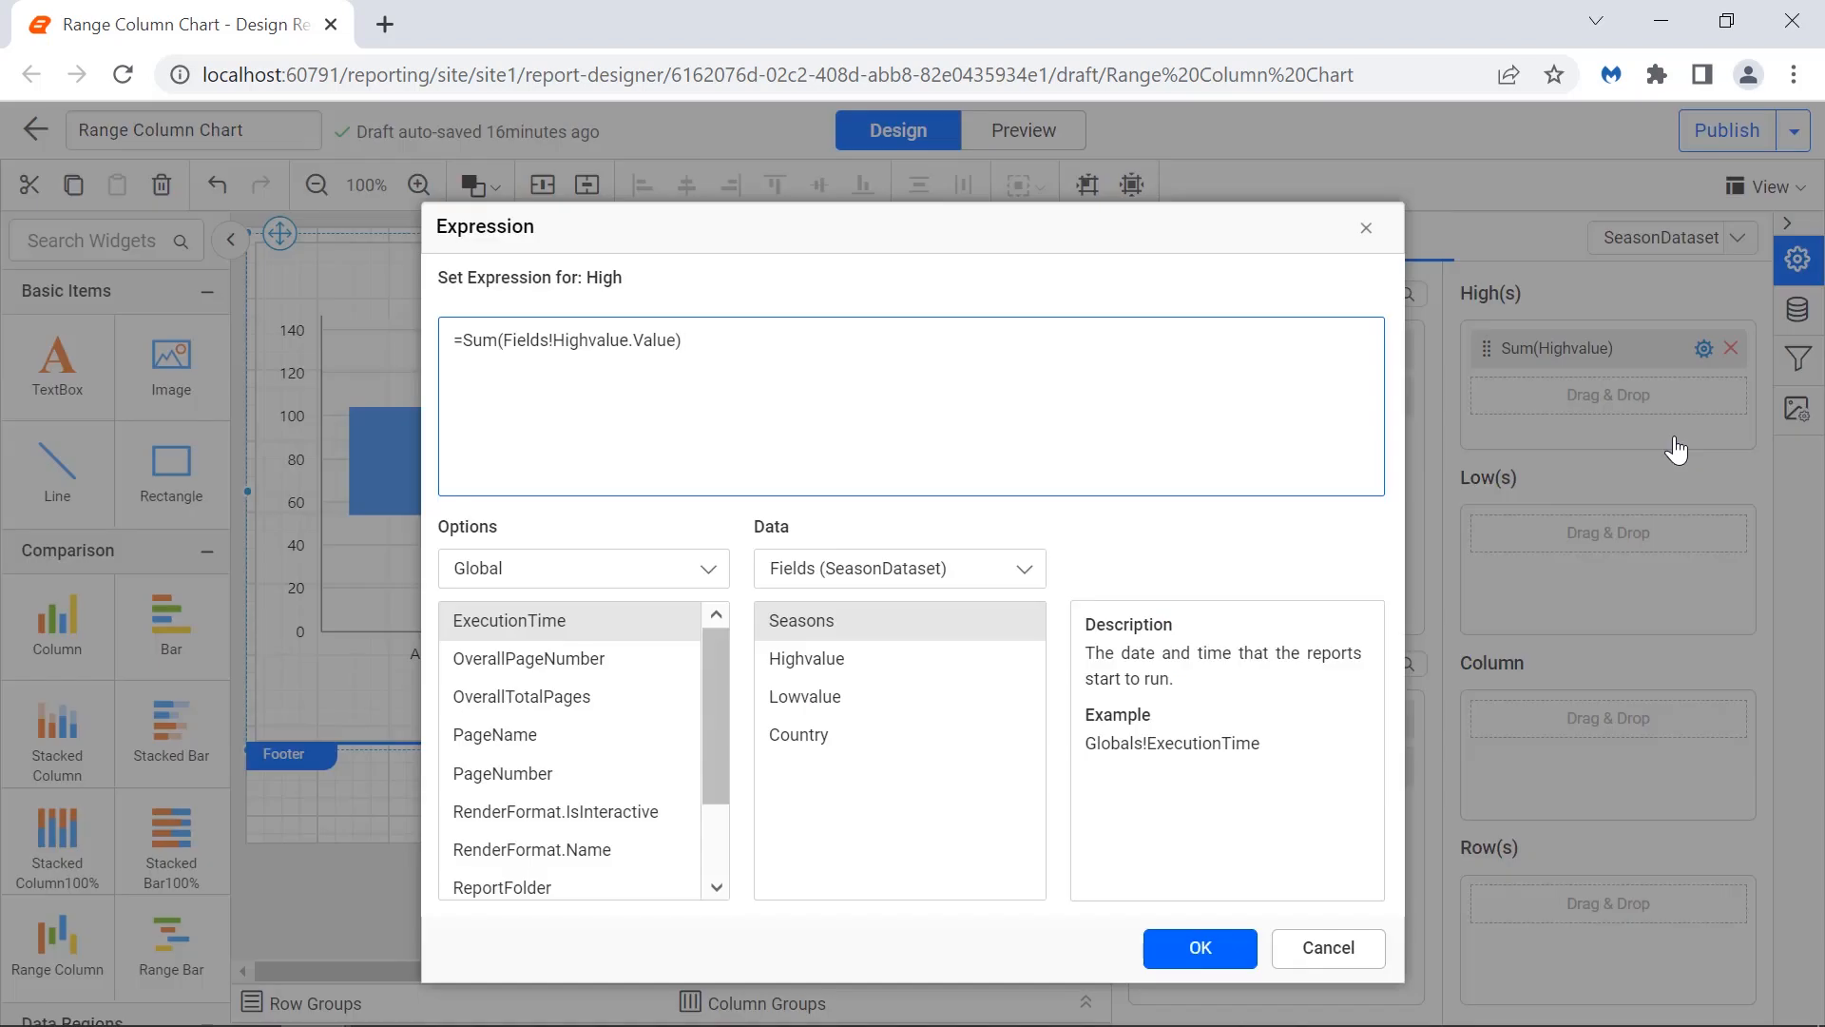
pyautogui.click(1368, 231)
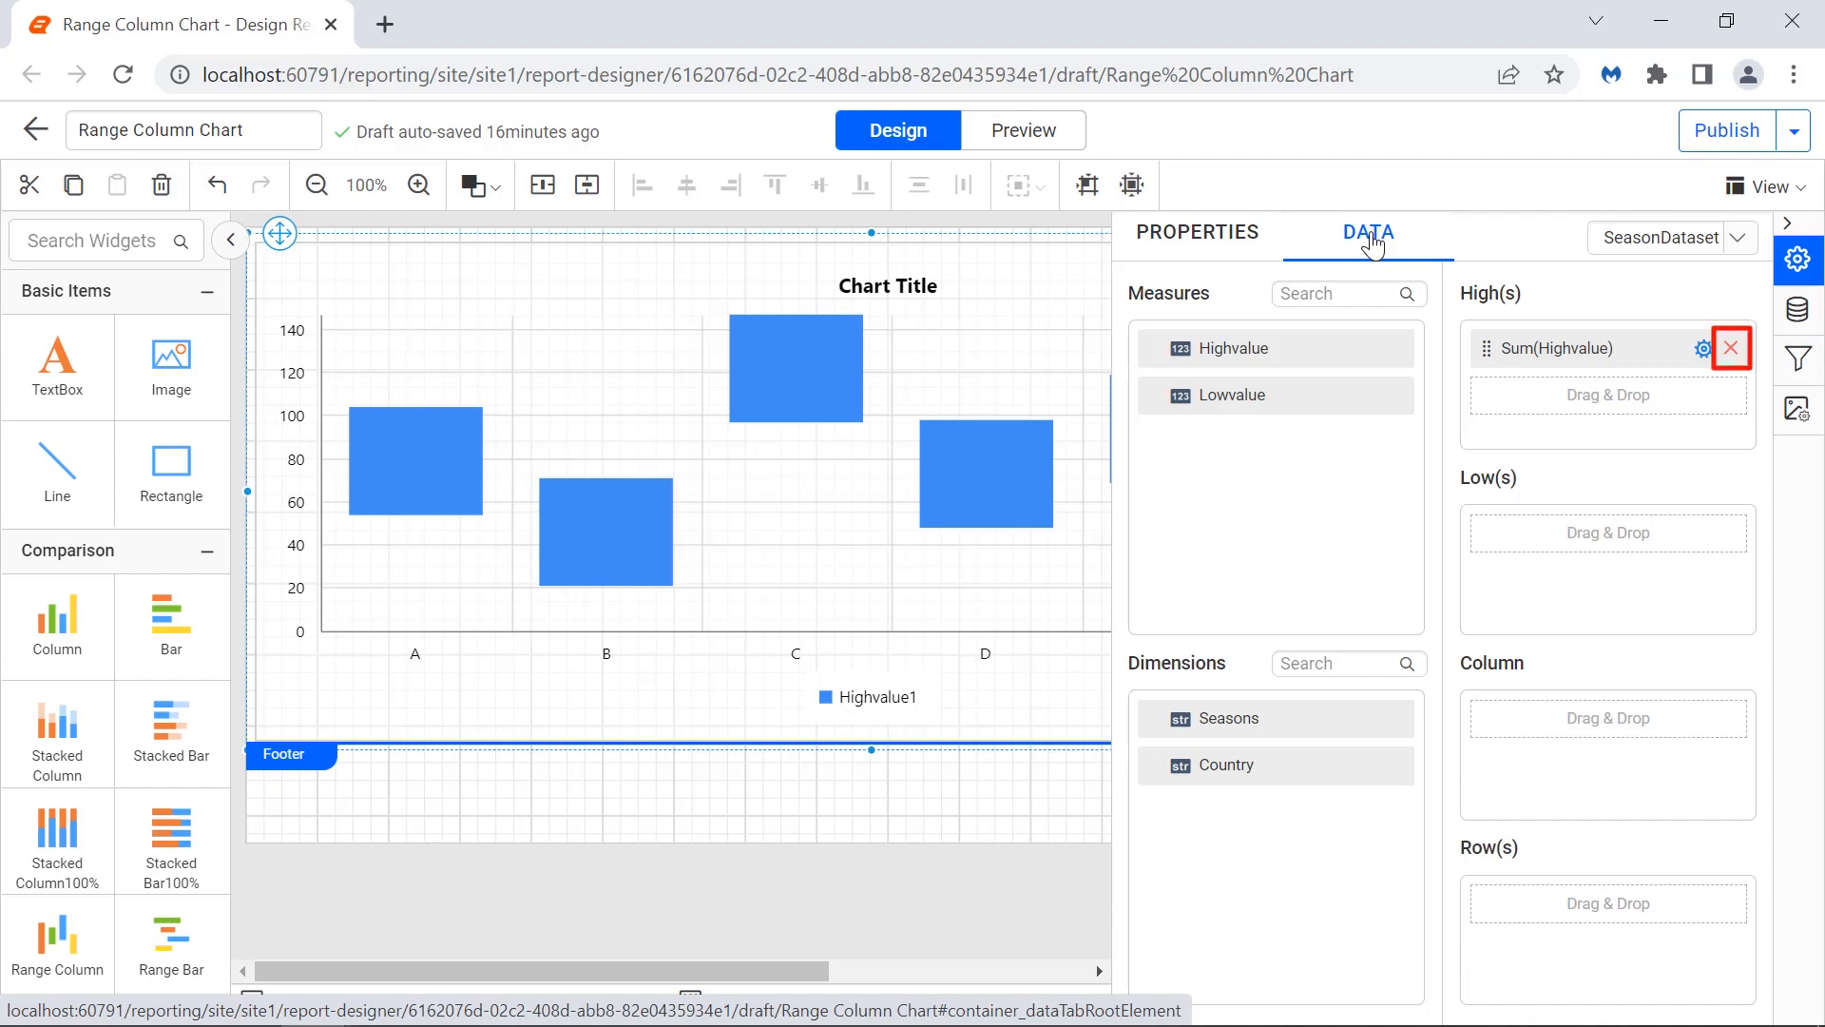
# Preview the report and return to the design view.
pyautogui.click(1065, 144)
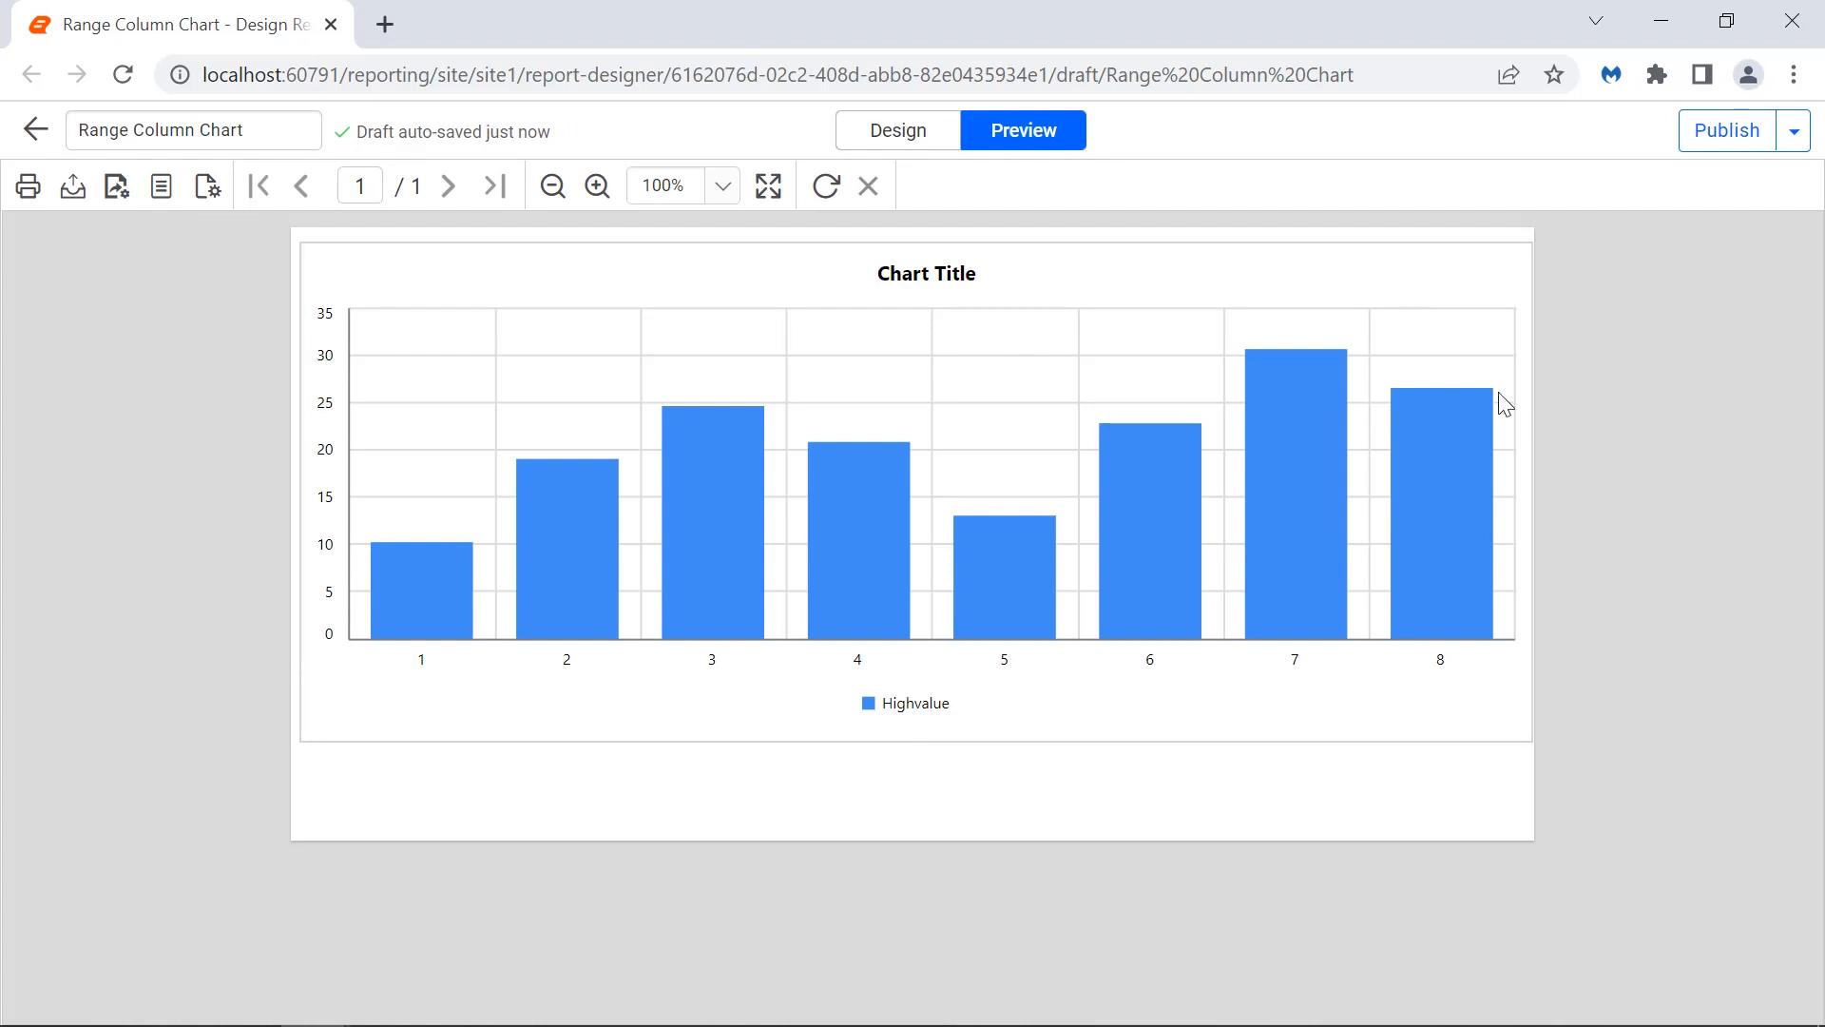
pyautogui.click(947, 145)
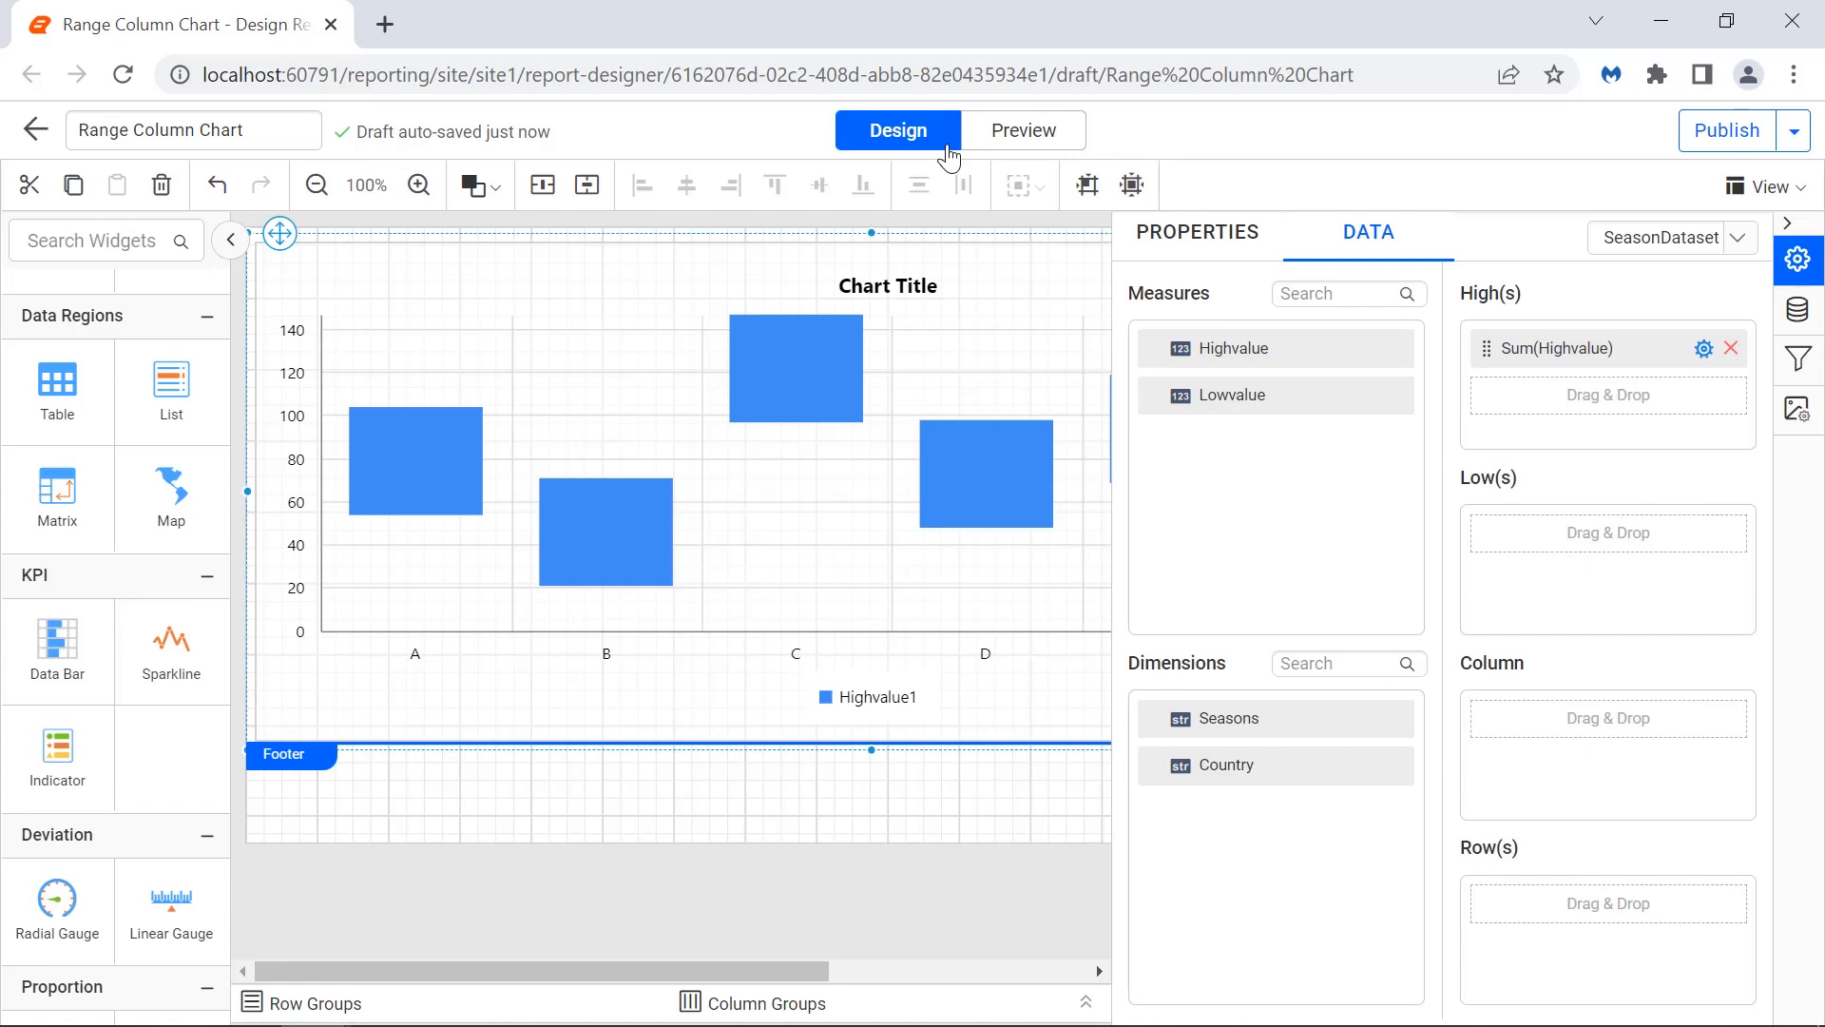
# Assign Lowvalue to the Low(s) field and preview the chart before returning to design.
pyautogui.moveTo(1397, 409); pyautogui.dragTo(1481, 515)
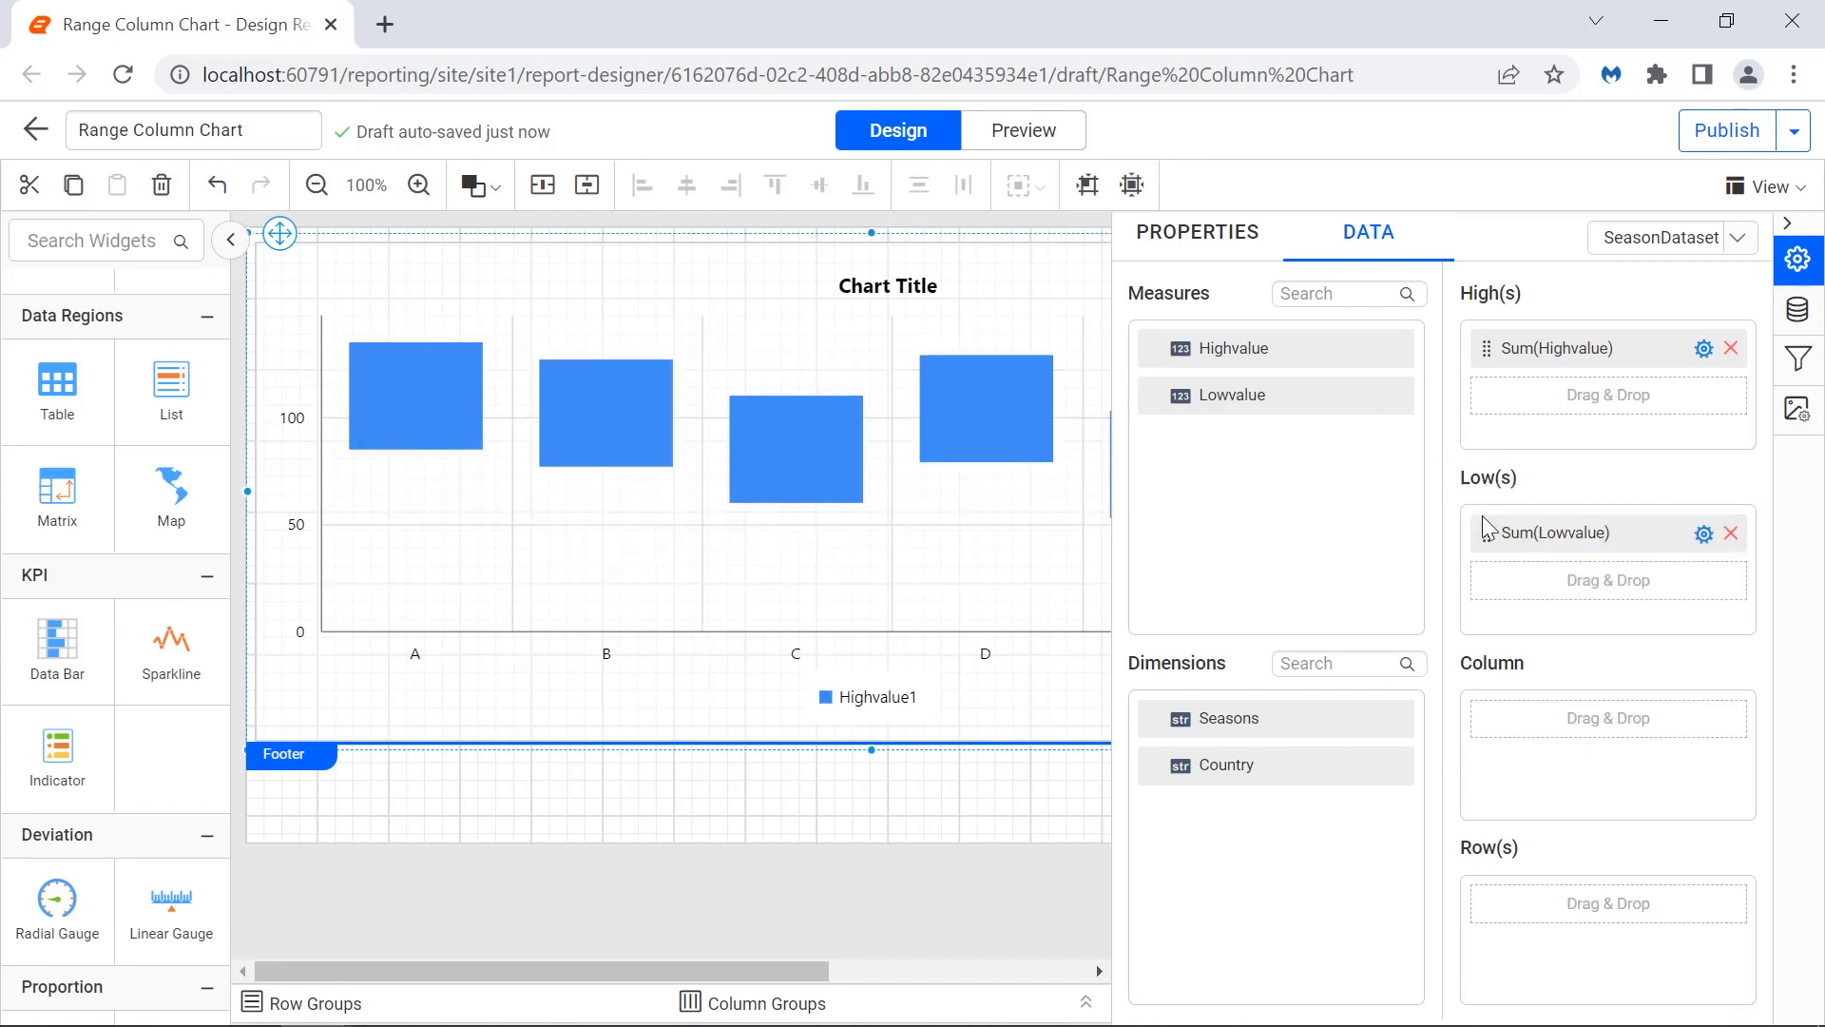
pyautogui.click(1024, 131)
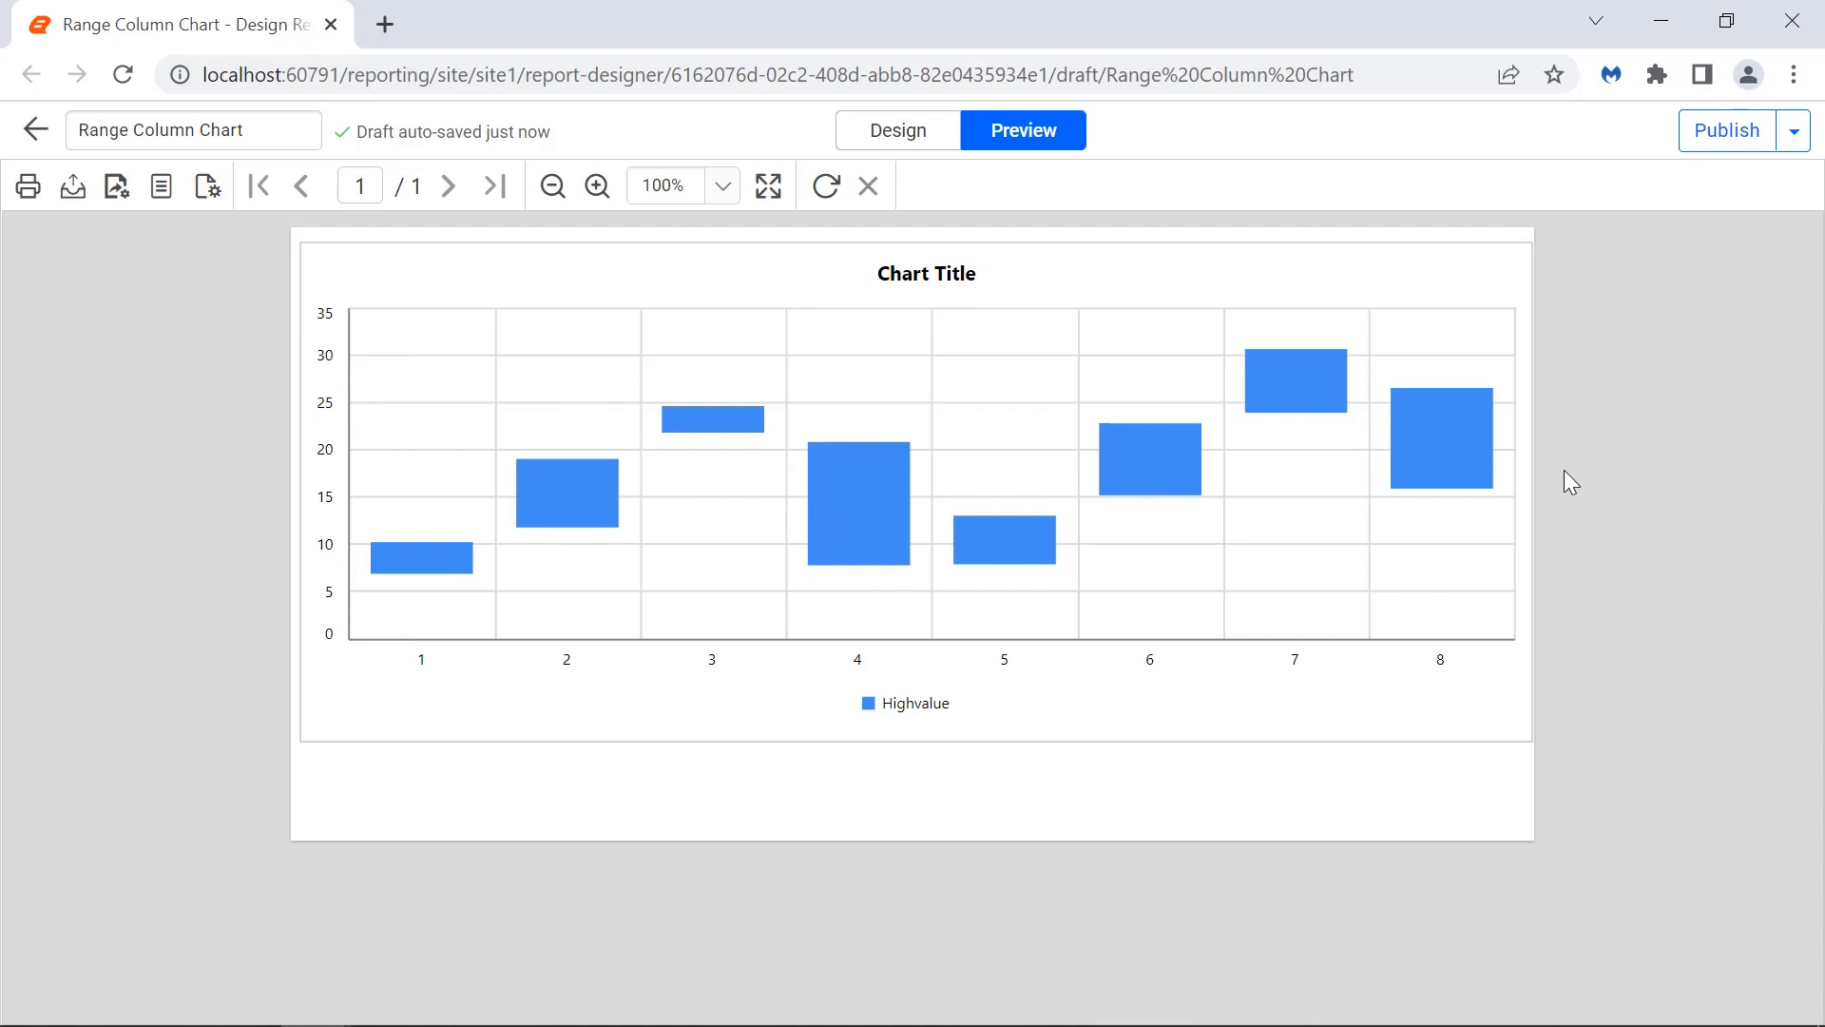
pyautogui.click(941, 148)
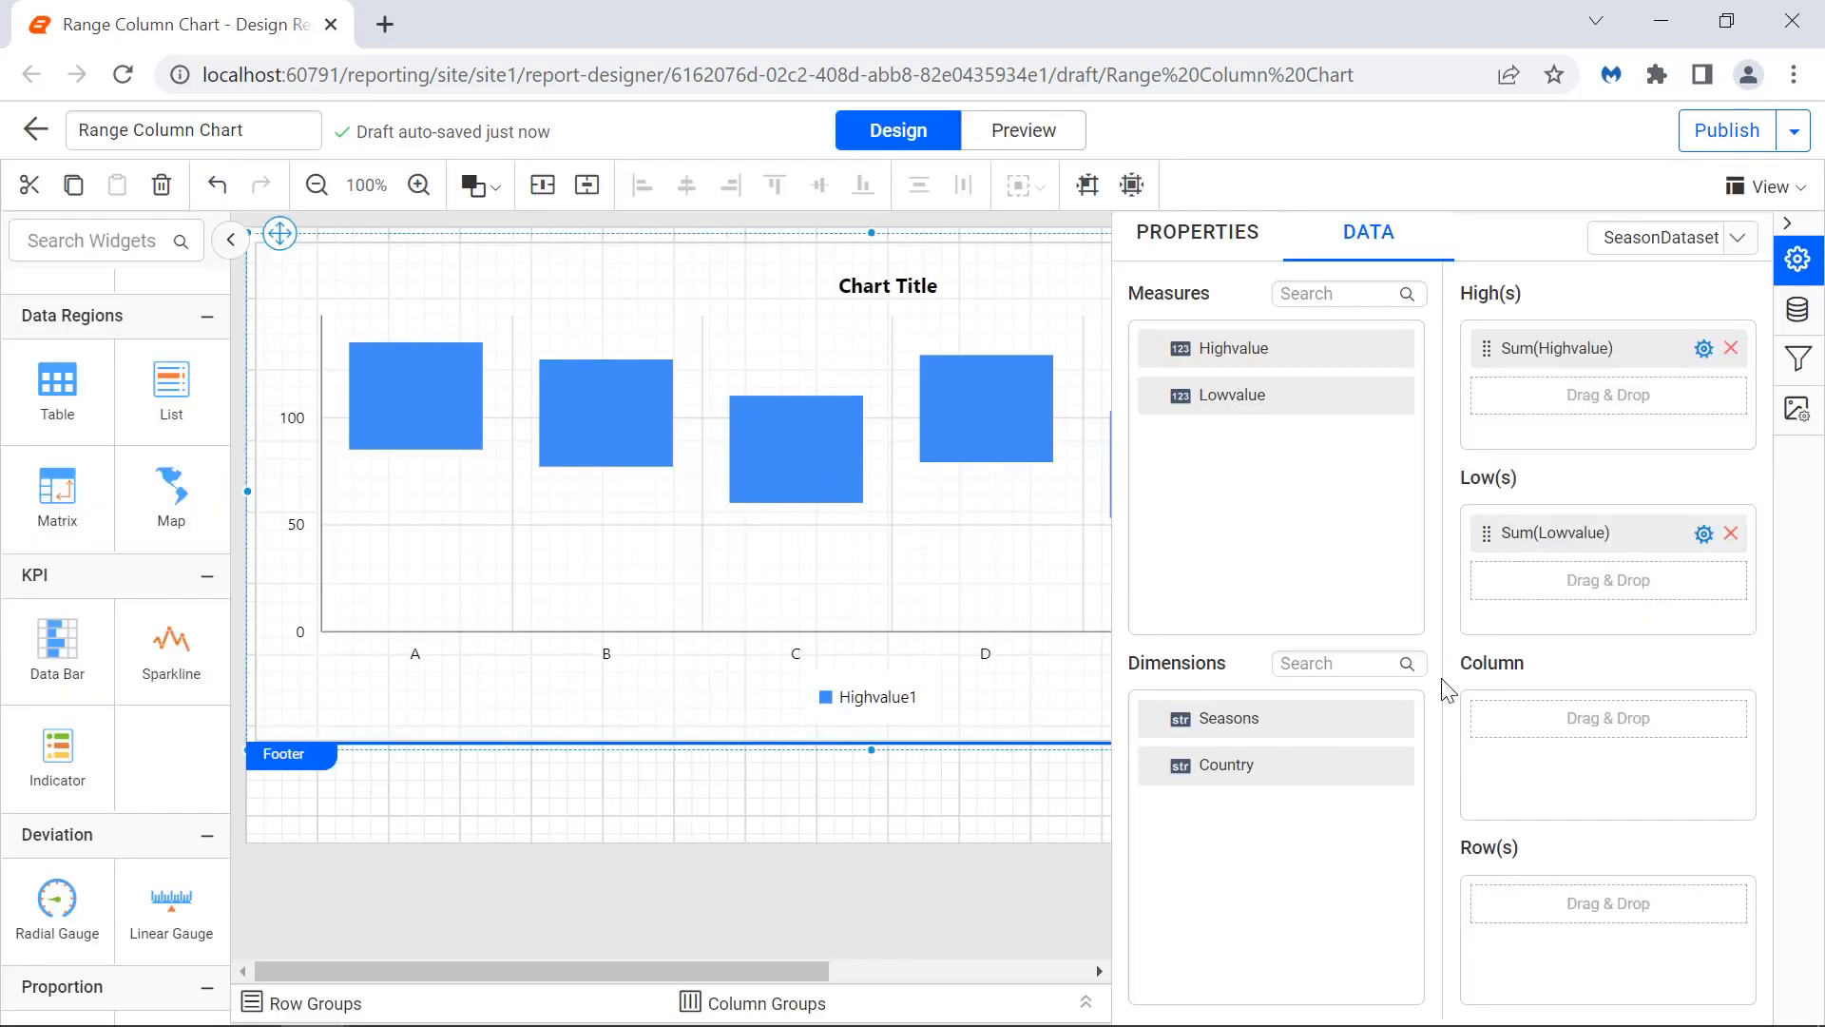
# Assign the Seasons dimension to the Column field and preview the result before returning to design.
pyautogui.moveTo(1406, 718); pyautogui.dragTo(1492, 726)
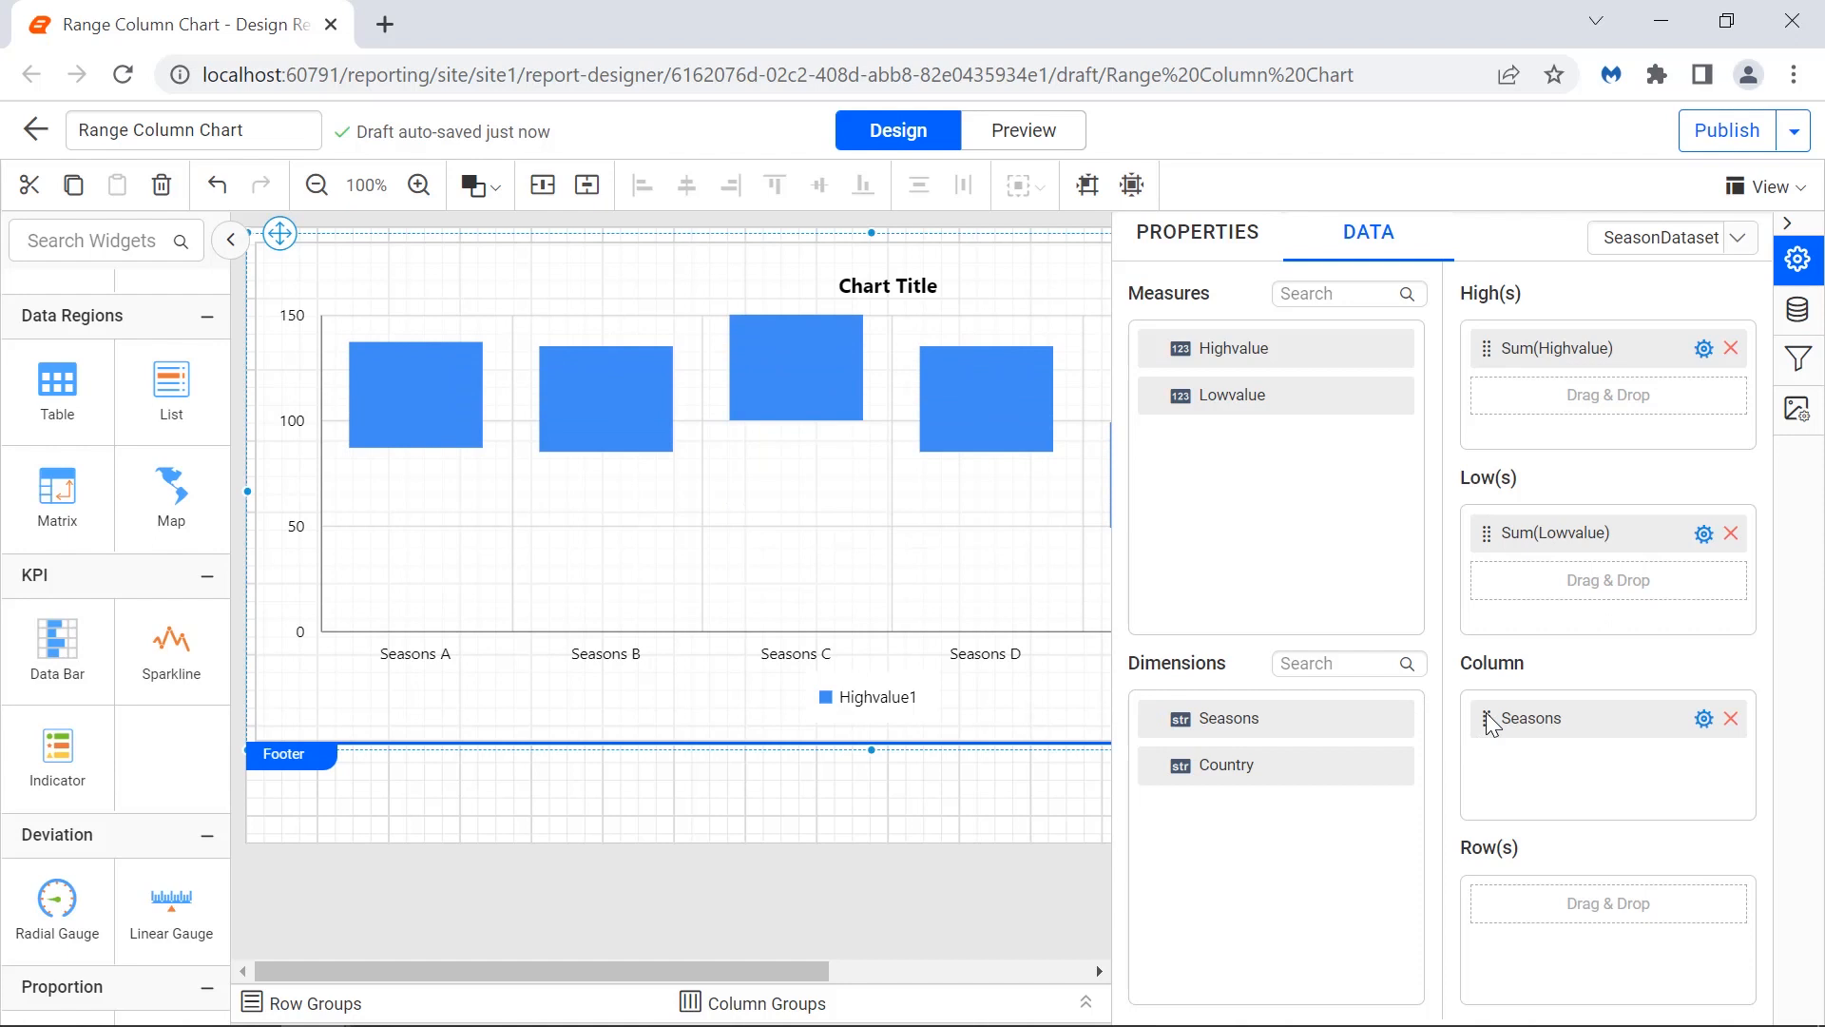
pyautogui.click(1041, 140)
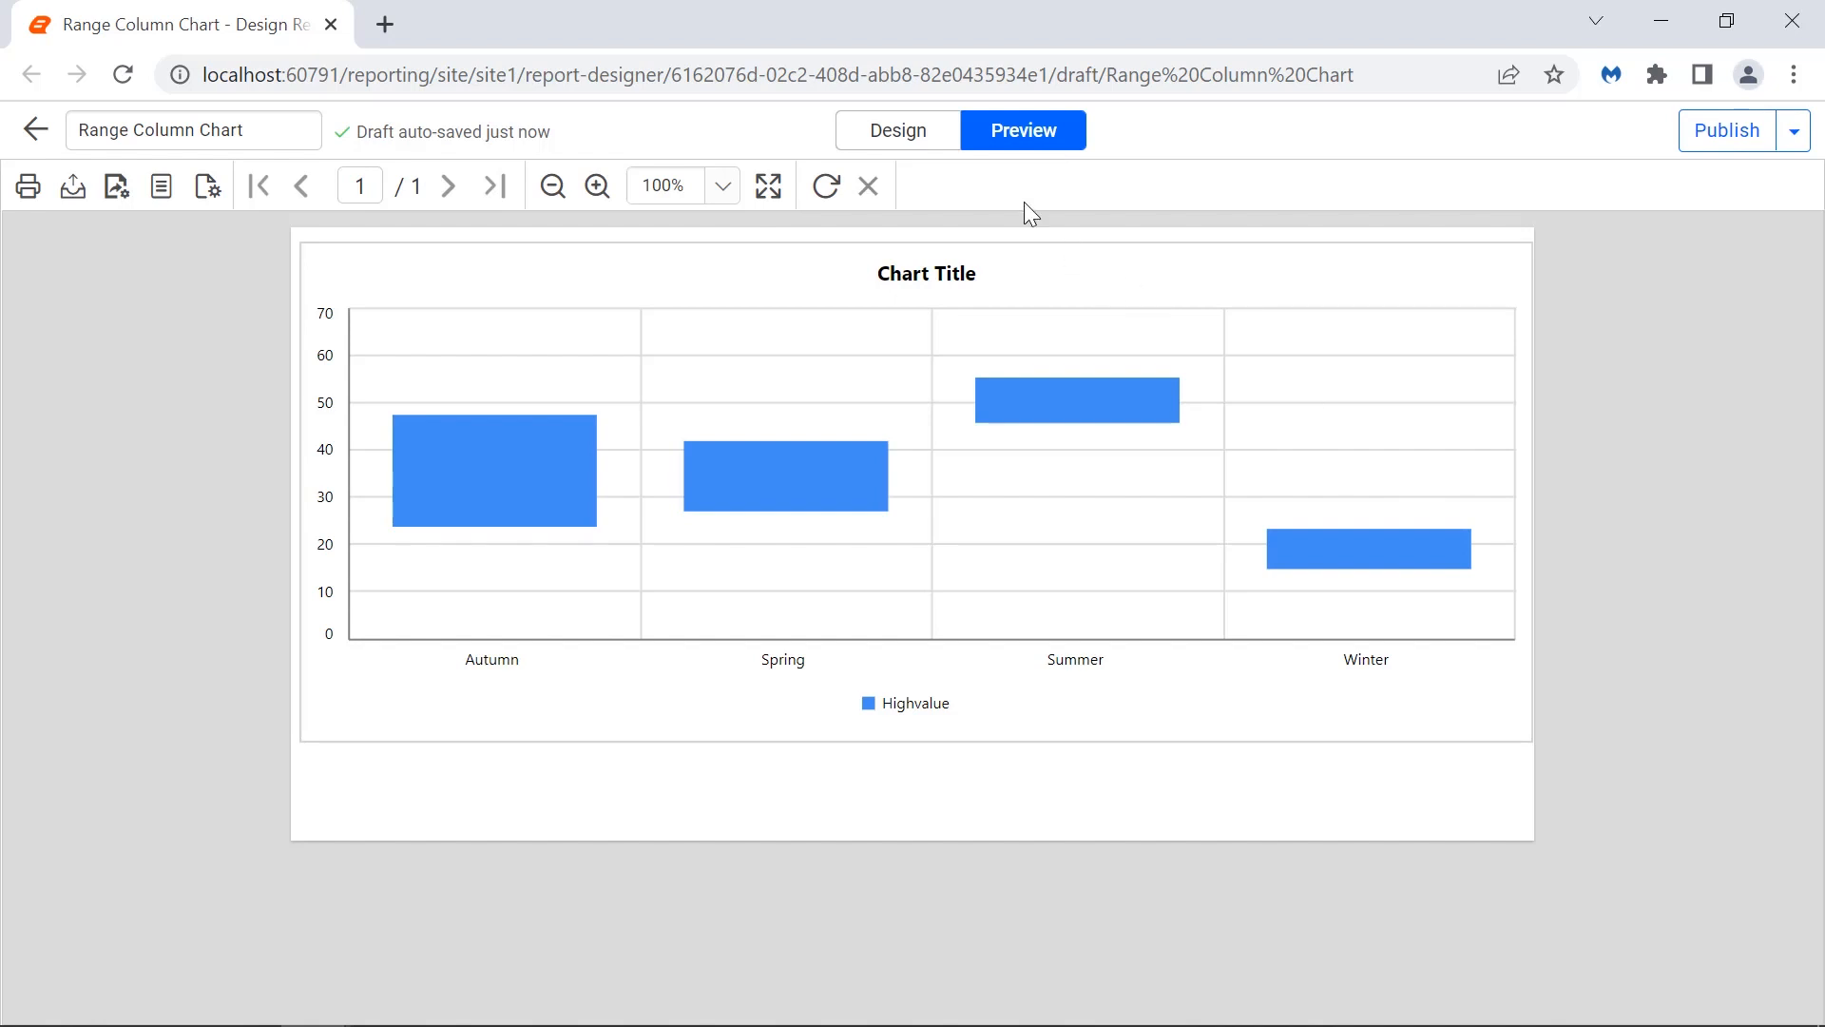
pyautogui.click(936, 142)
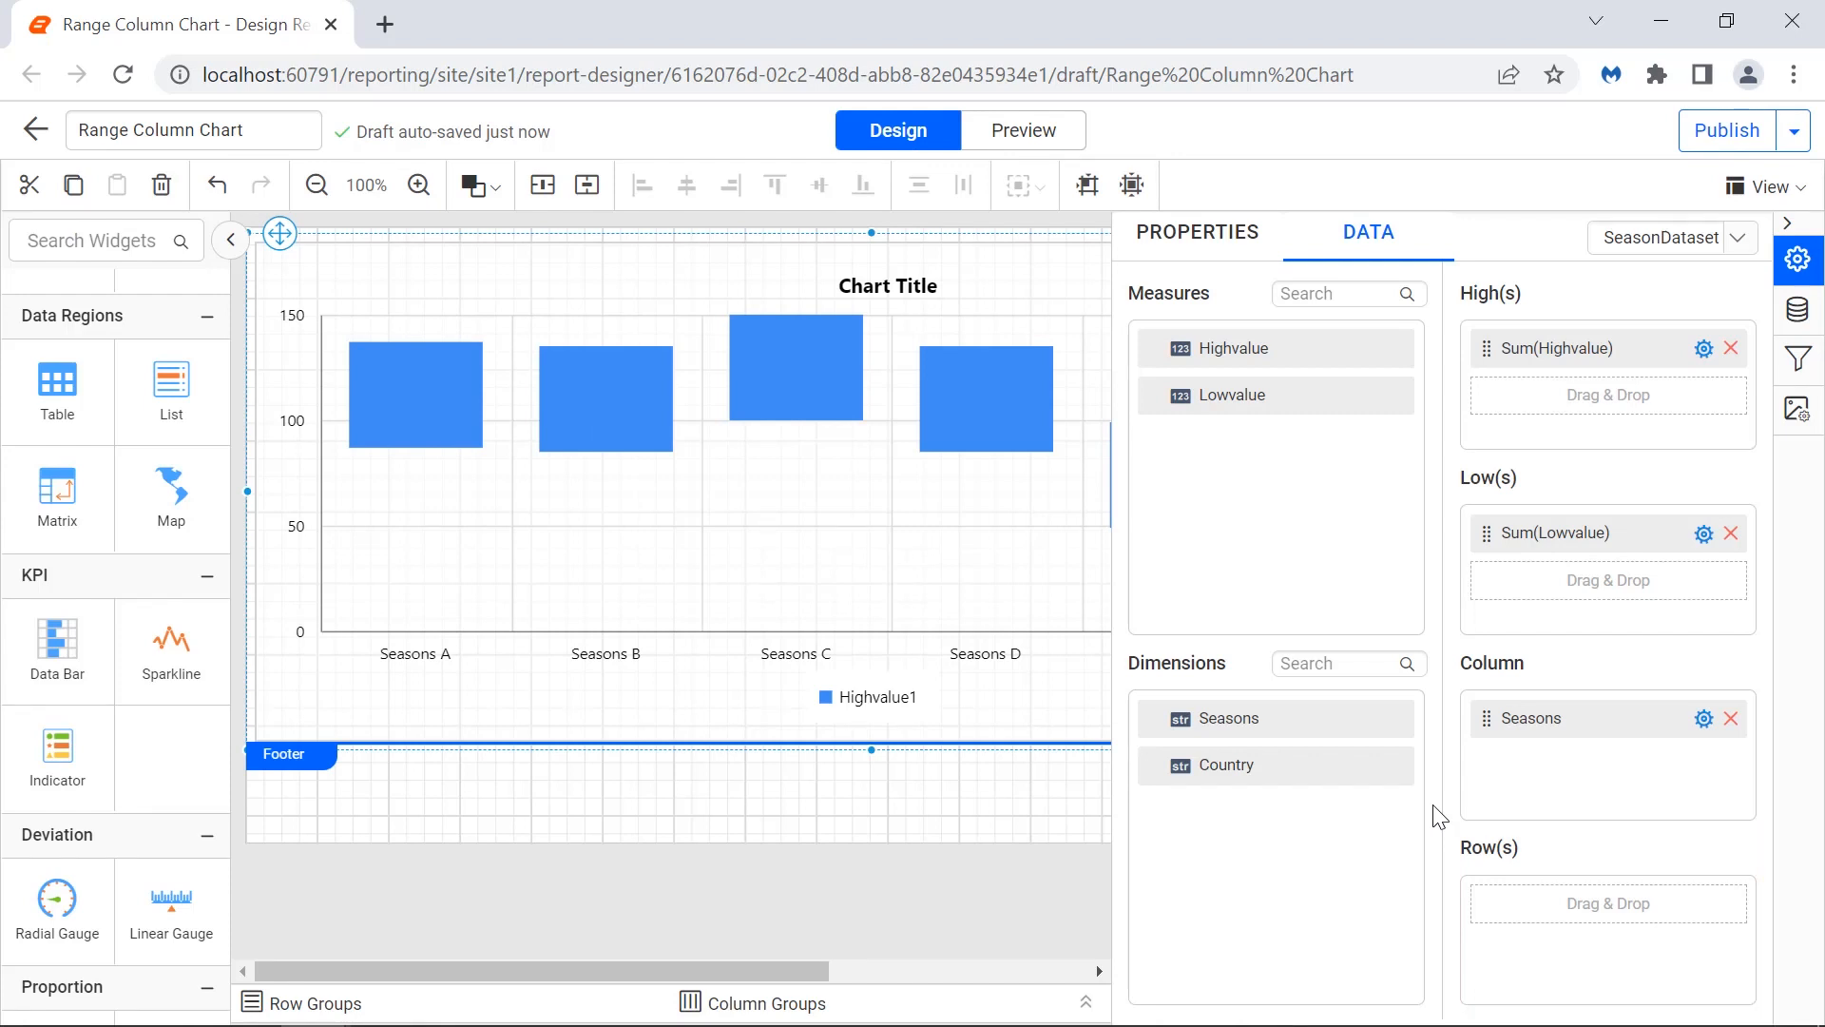
# Assign the Country dimension to the Row(s) field and preview the grouped chart before returning to design.
pyautogui.moveTo(1155, 765); pyautogui.dragTo(1491, 898)
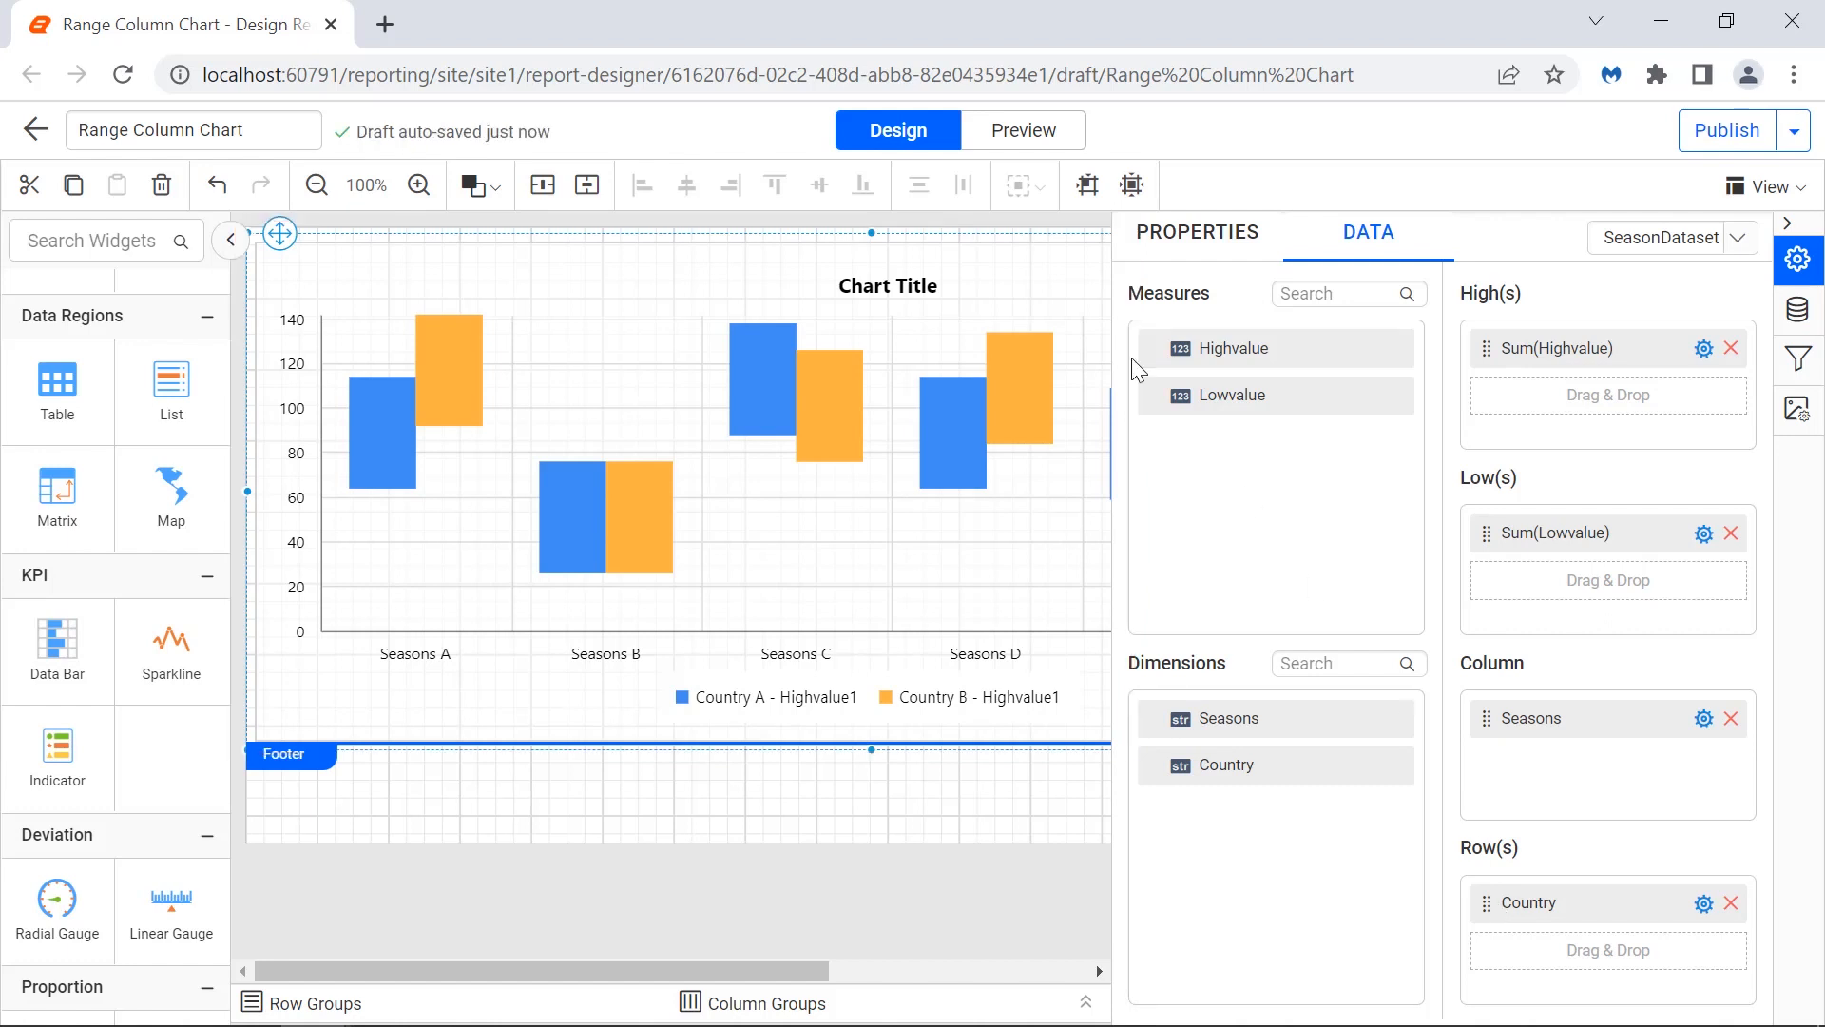
pyautogui.click(1019, 143)
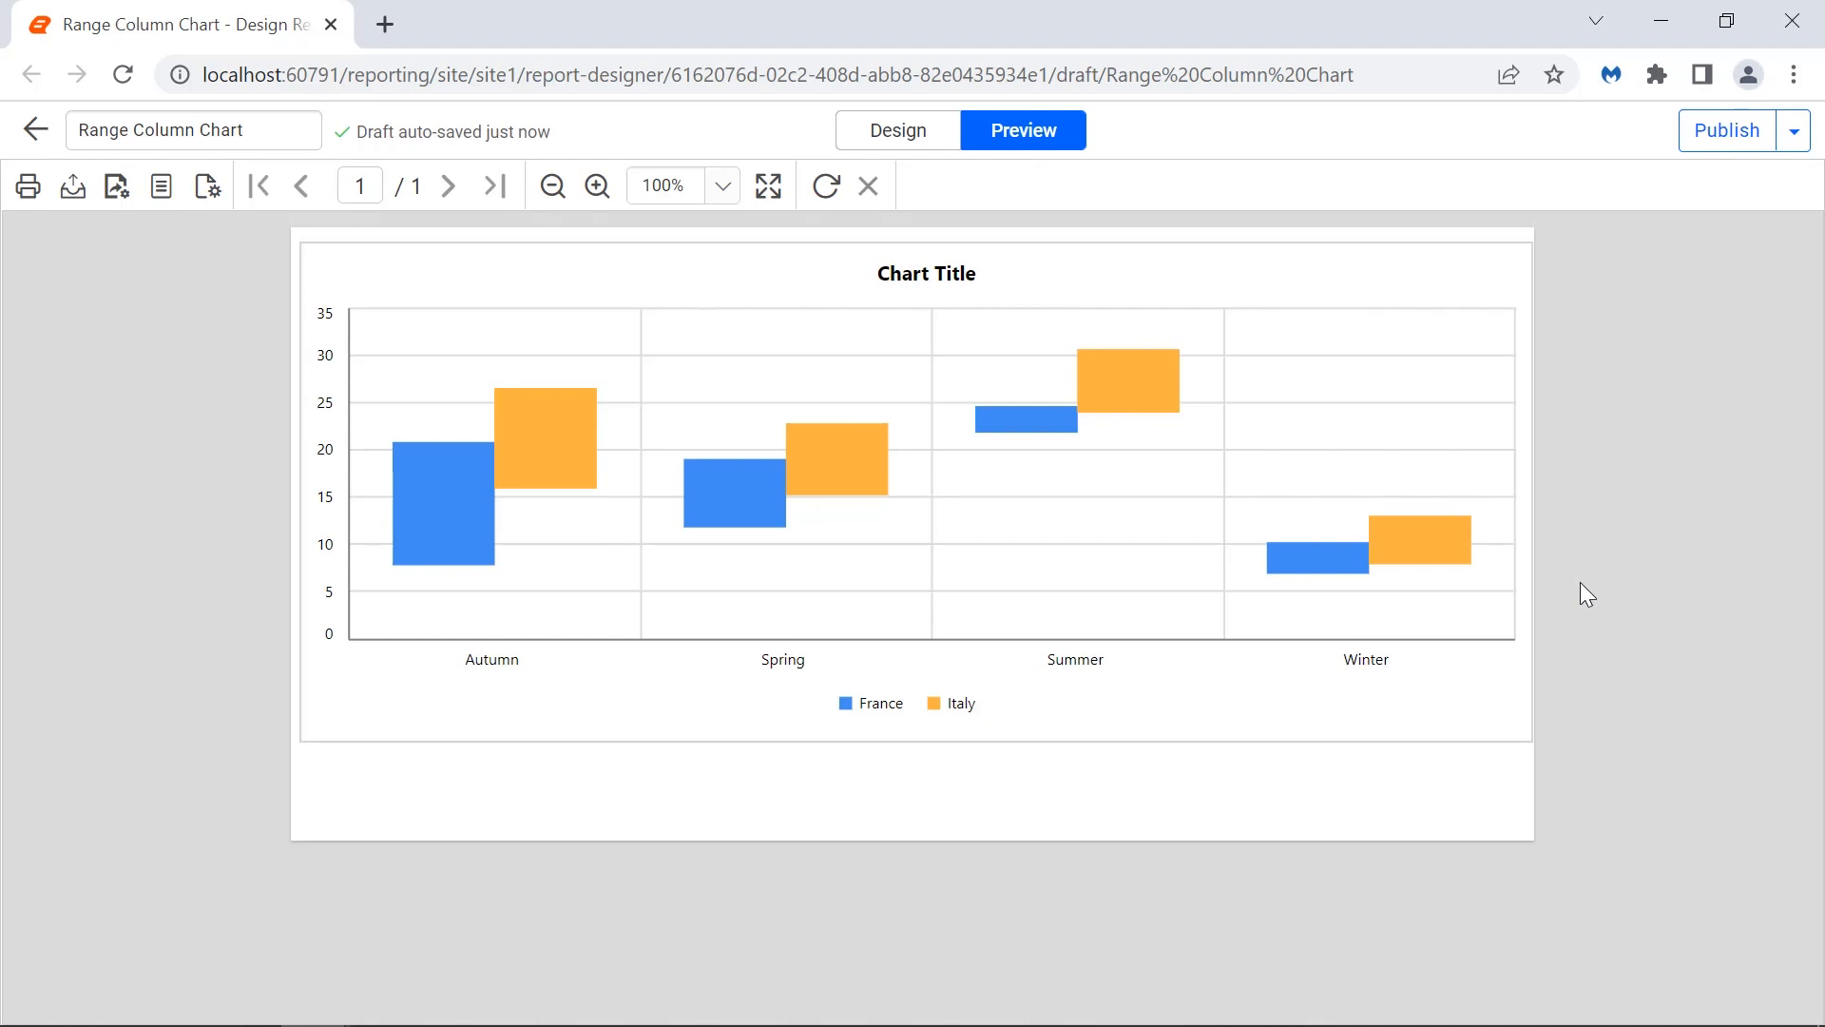
pyautogui.click(938, 141)
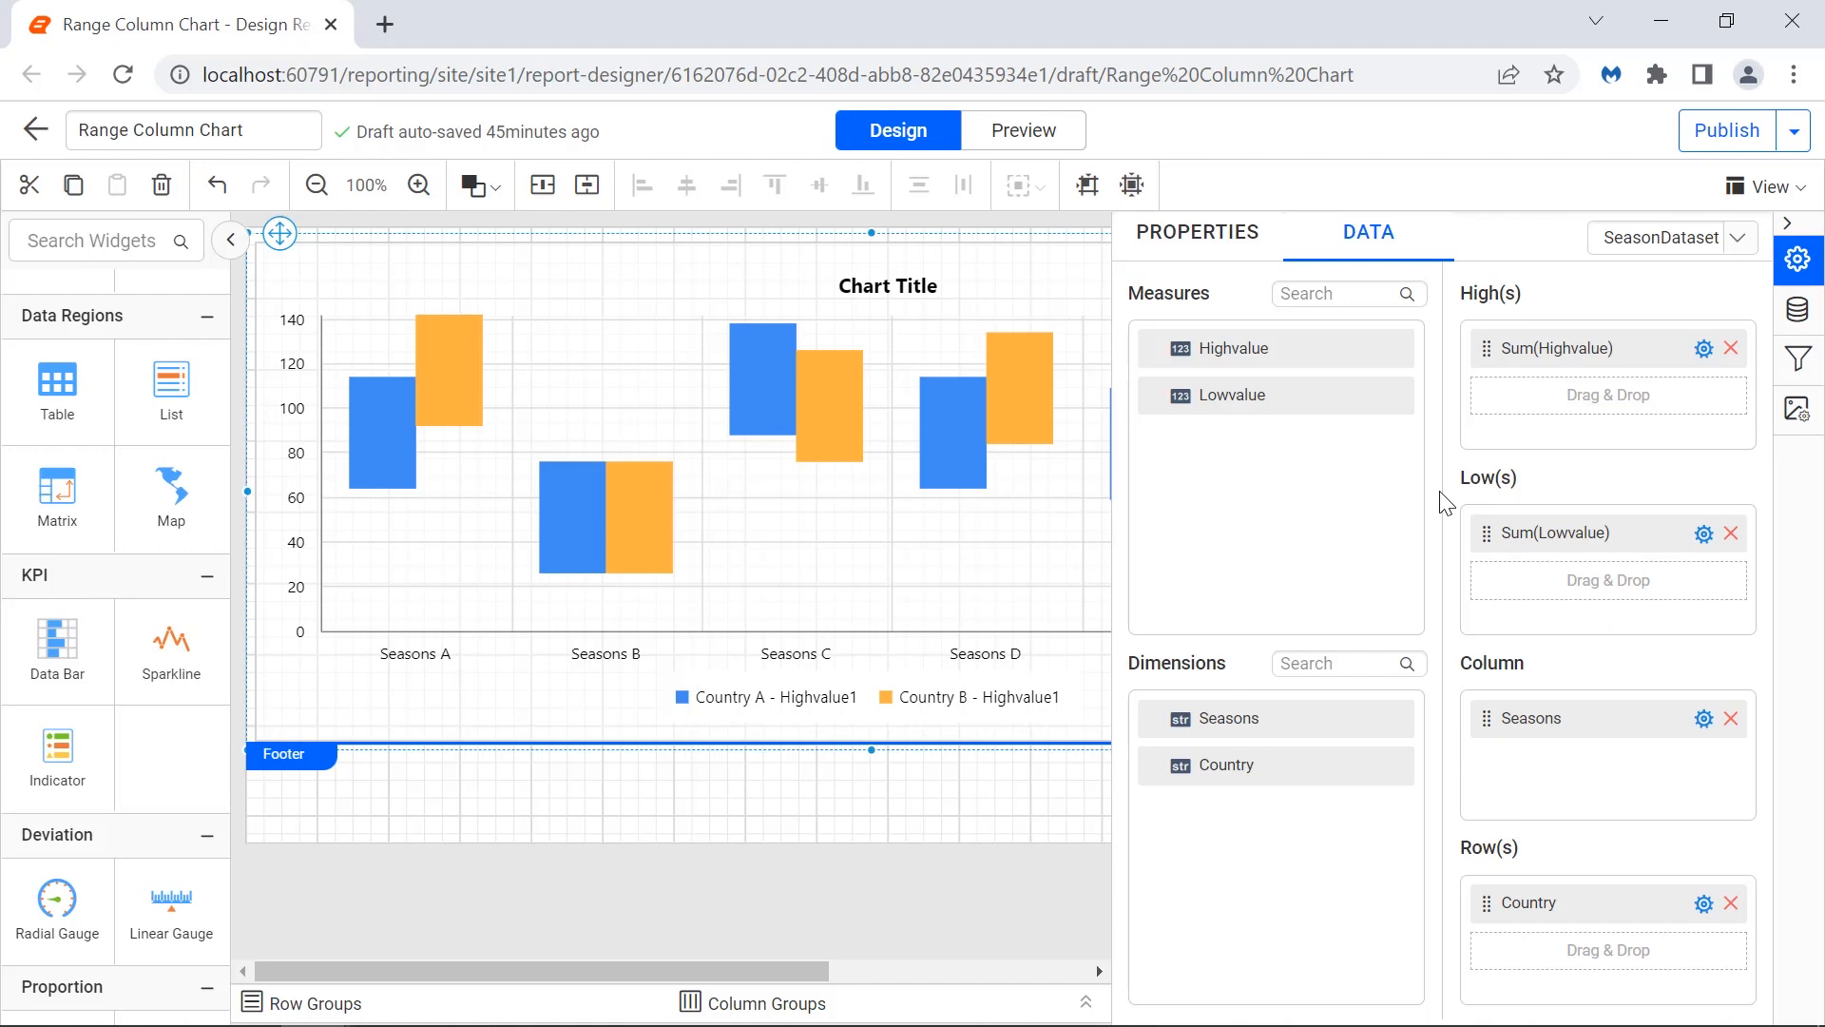
# Set the Highvalue1 series tooltip to the pasted expression showing country, season, highest and lowest values.
pyautogui.click(1233, 258)
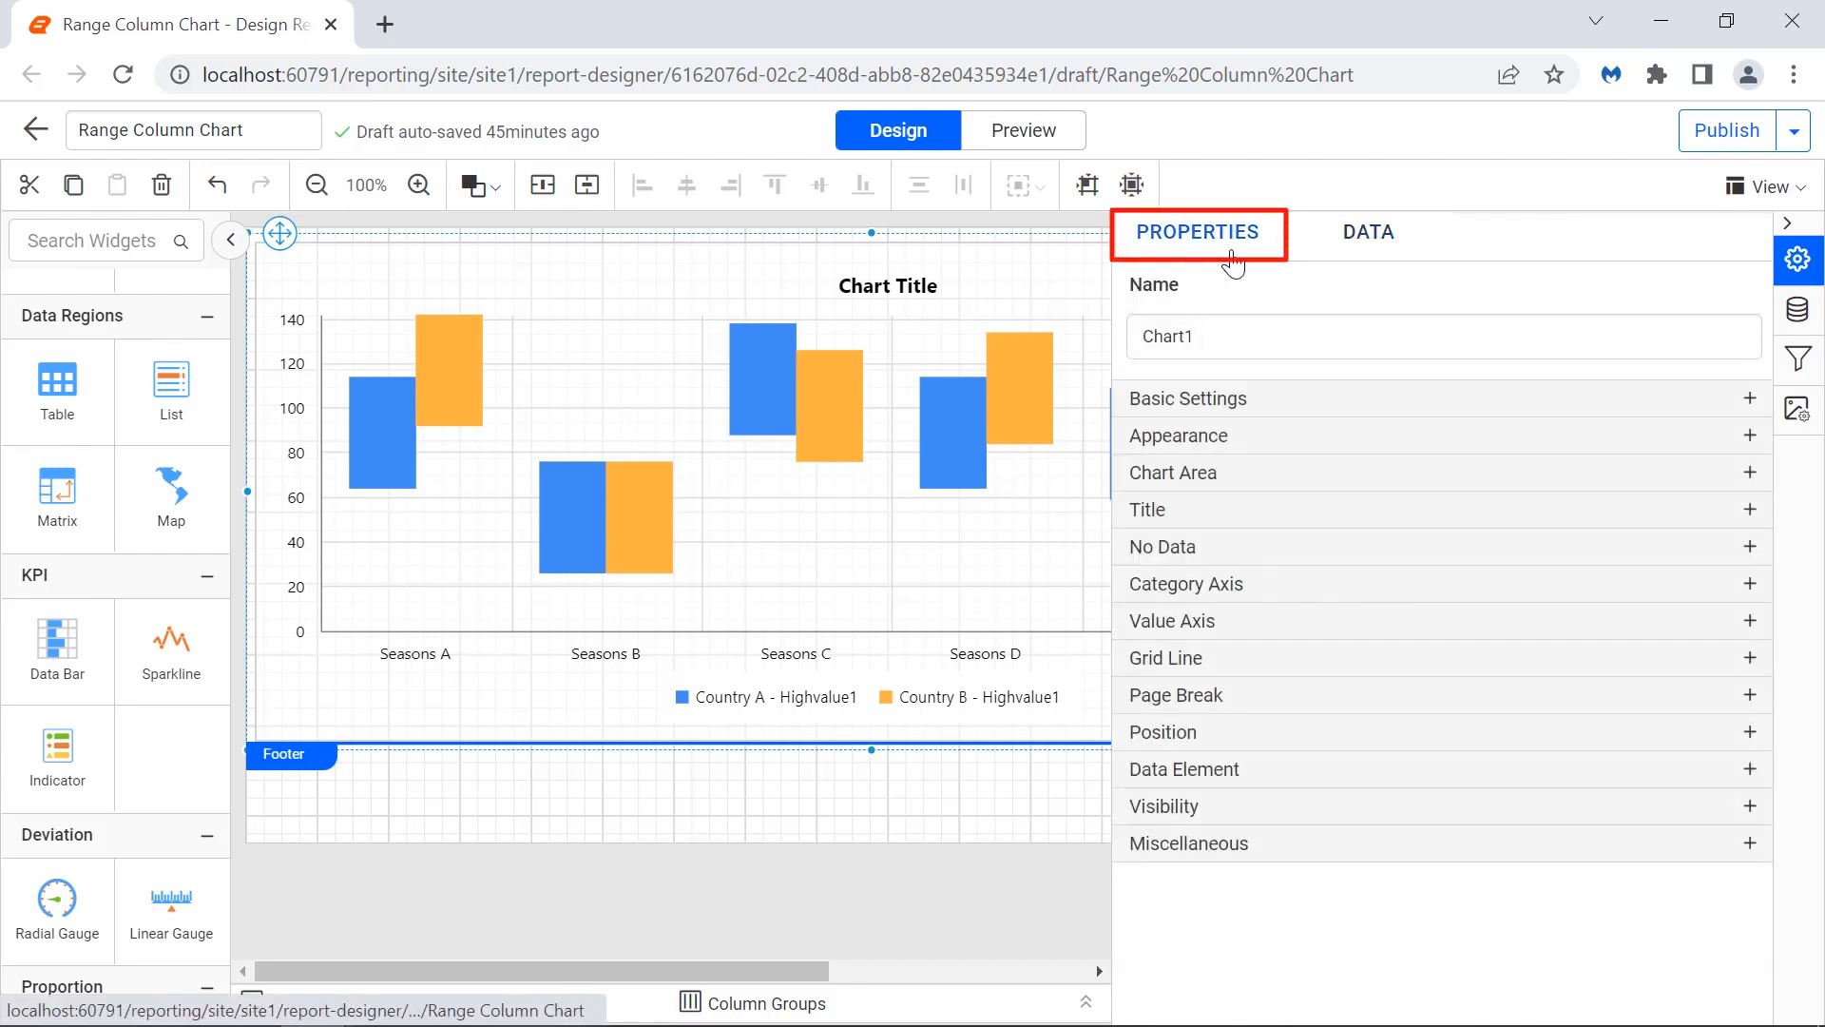
pyautogui.click(1416, 398)
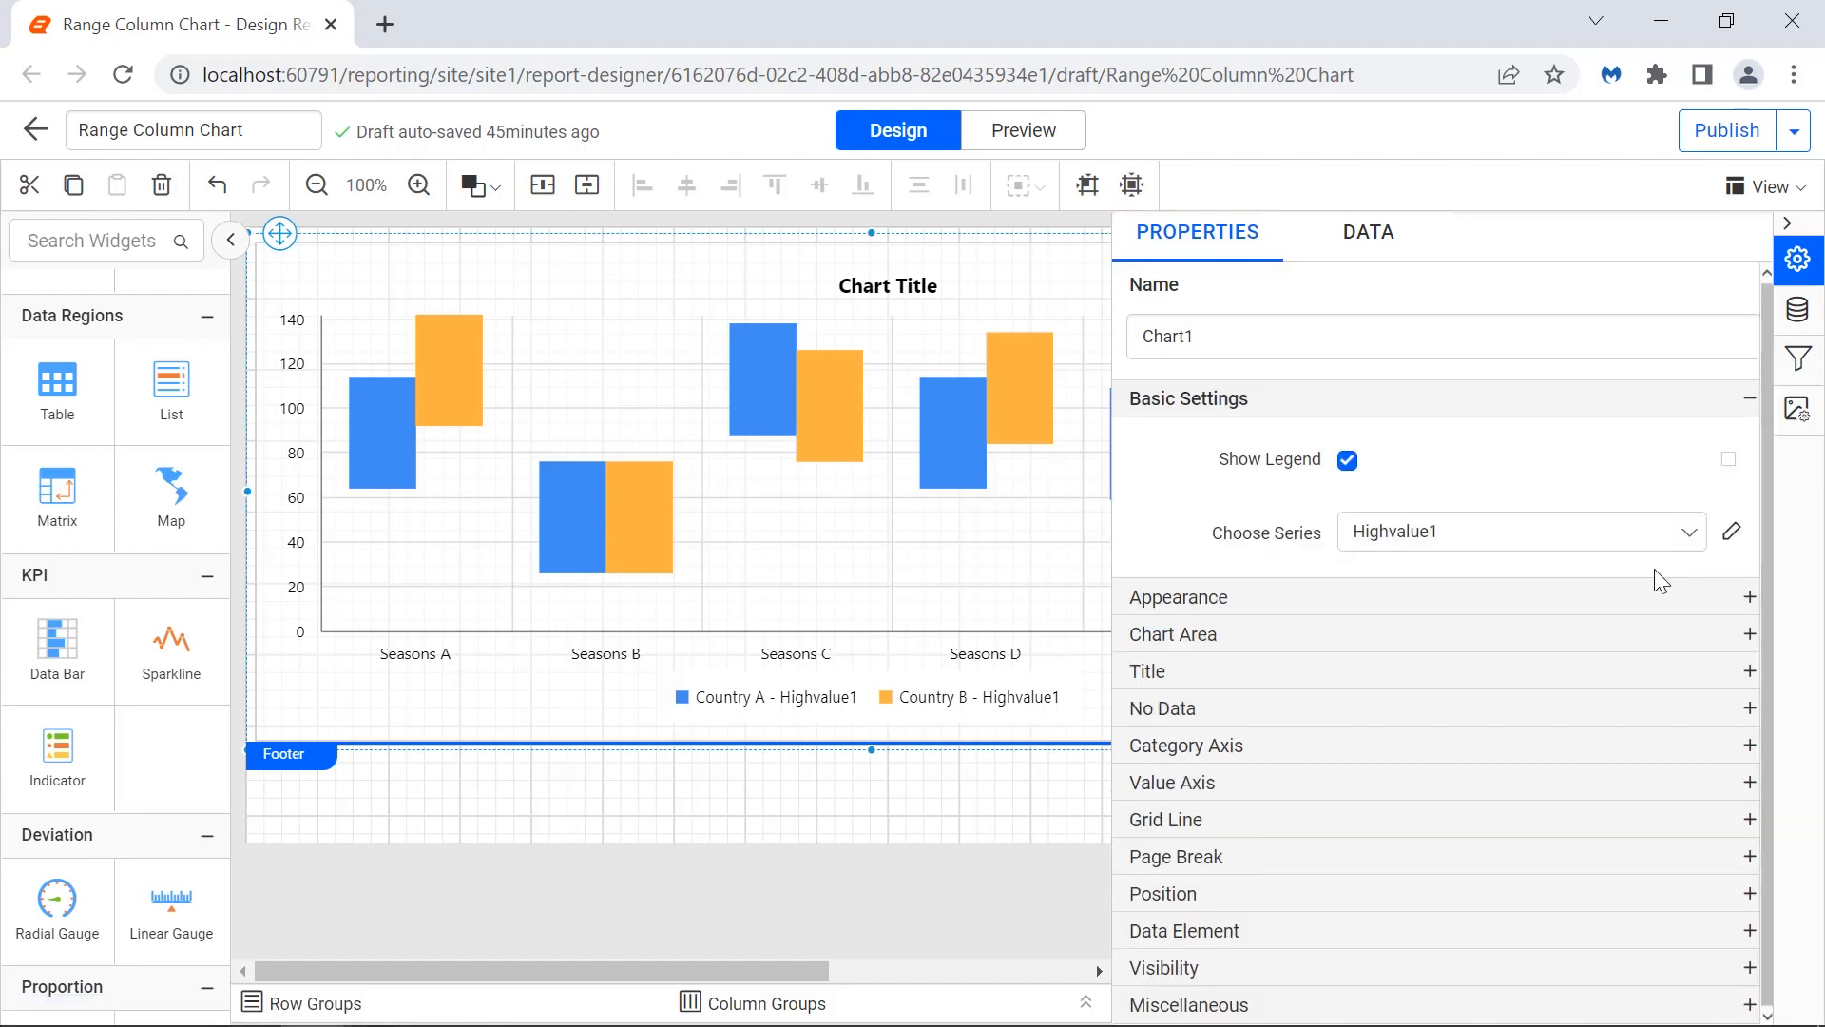
pyautogui.click(1730, 534)
pyautogui.click(1728, 844)
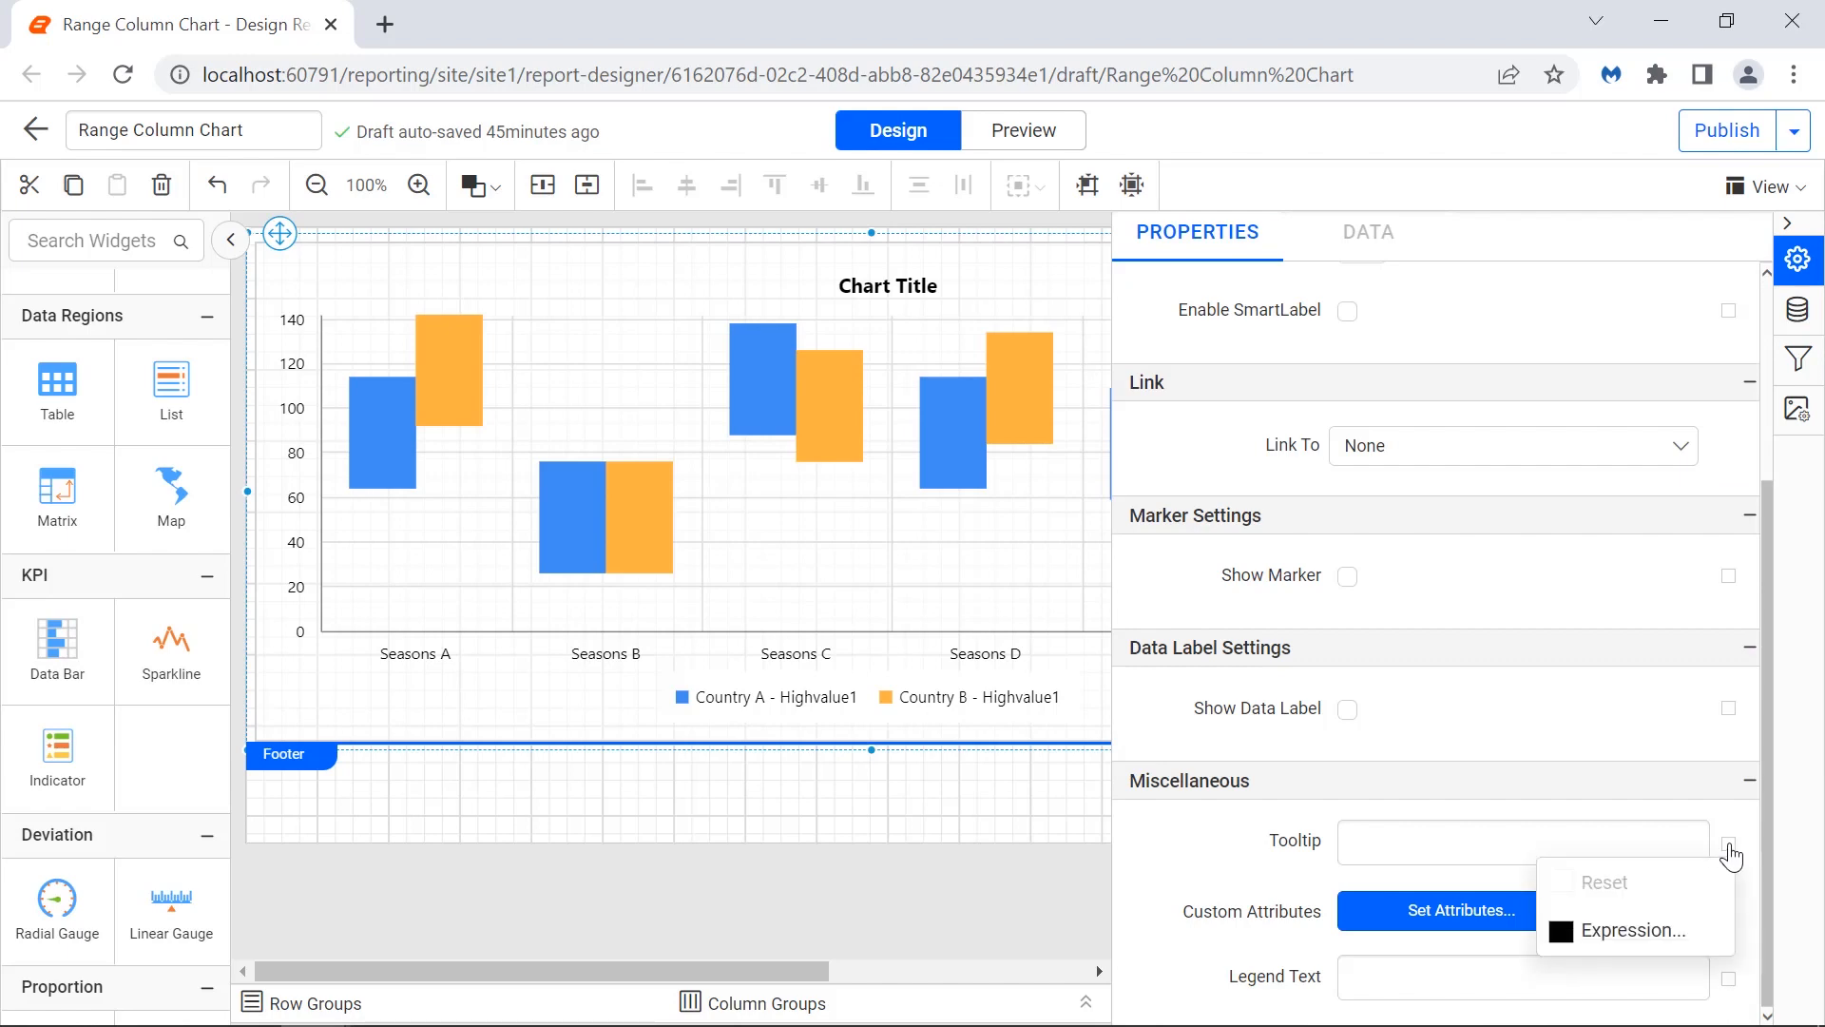
pyautogui.click(1633, 931)
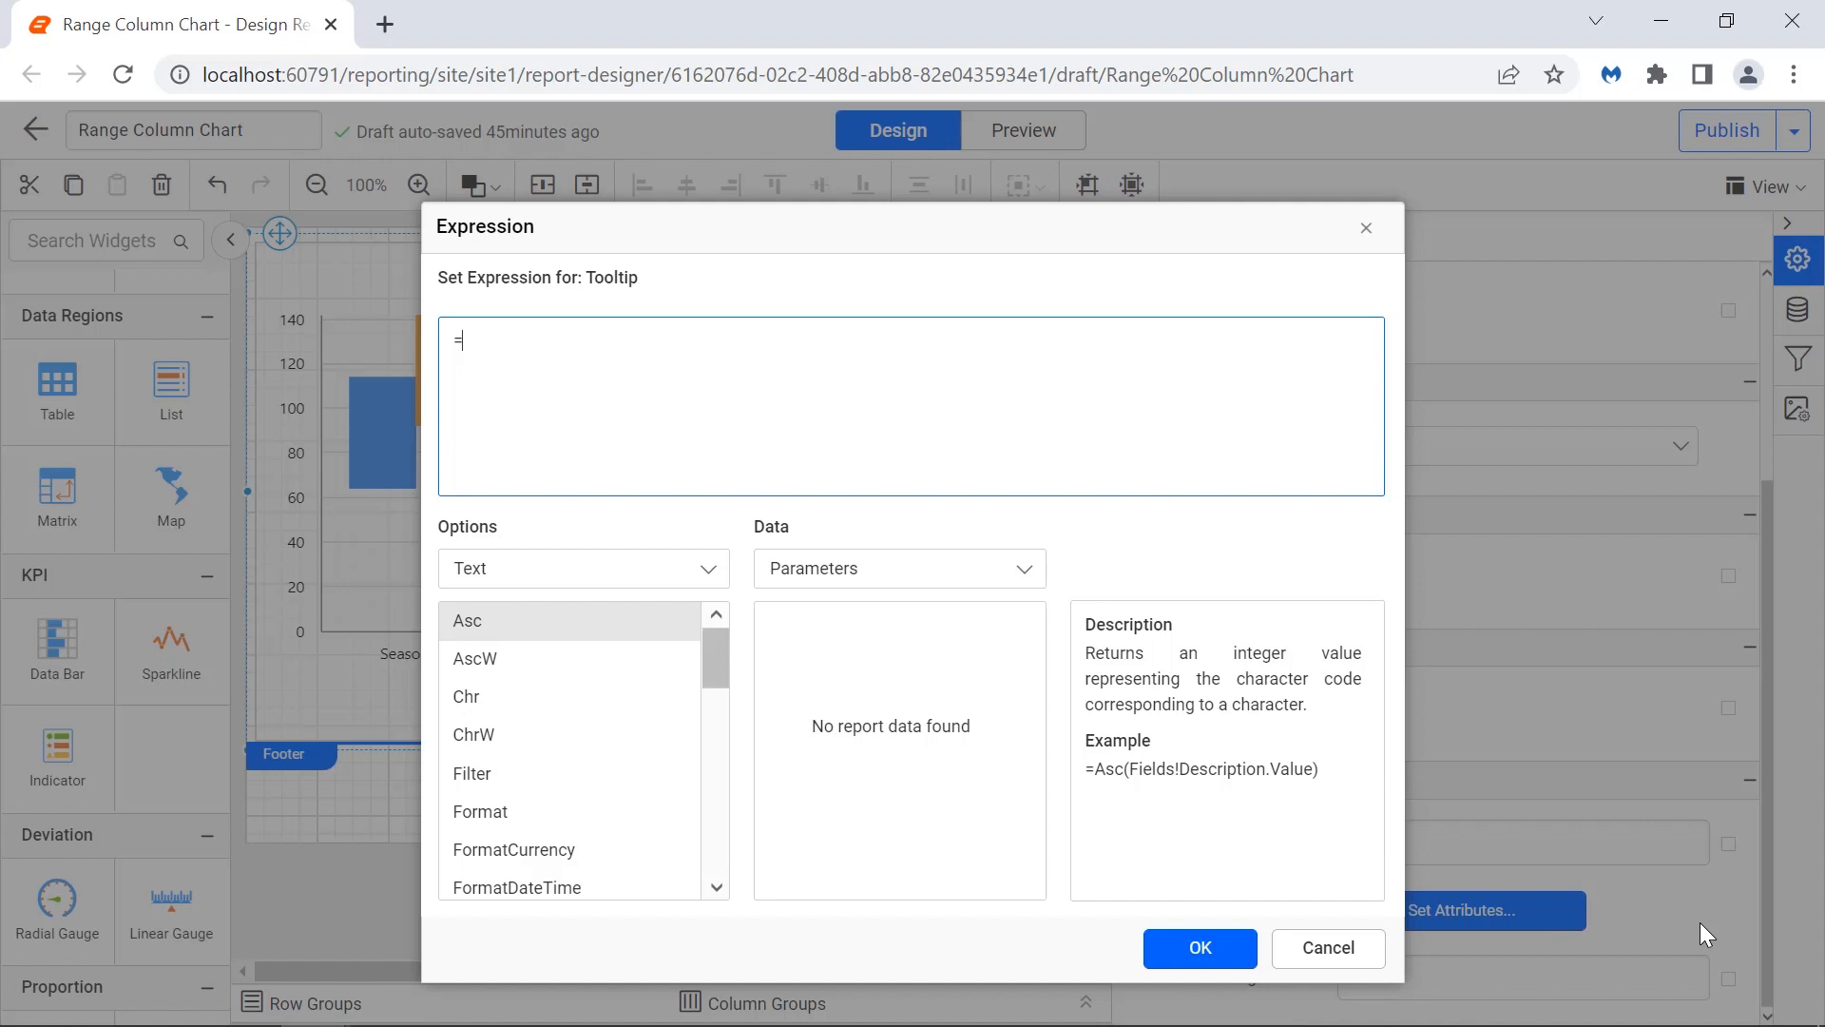
pyautogui.write('"Country: " + Fields!Country.Value + "<br>"  + "Season:  " + Fields!Seasons.Value + "<br>" + "Highest Value: " + Fields!Highvalue.Value + "<br>" + "Lowest Value: " + Fields!Lowvalue.Value')
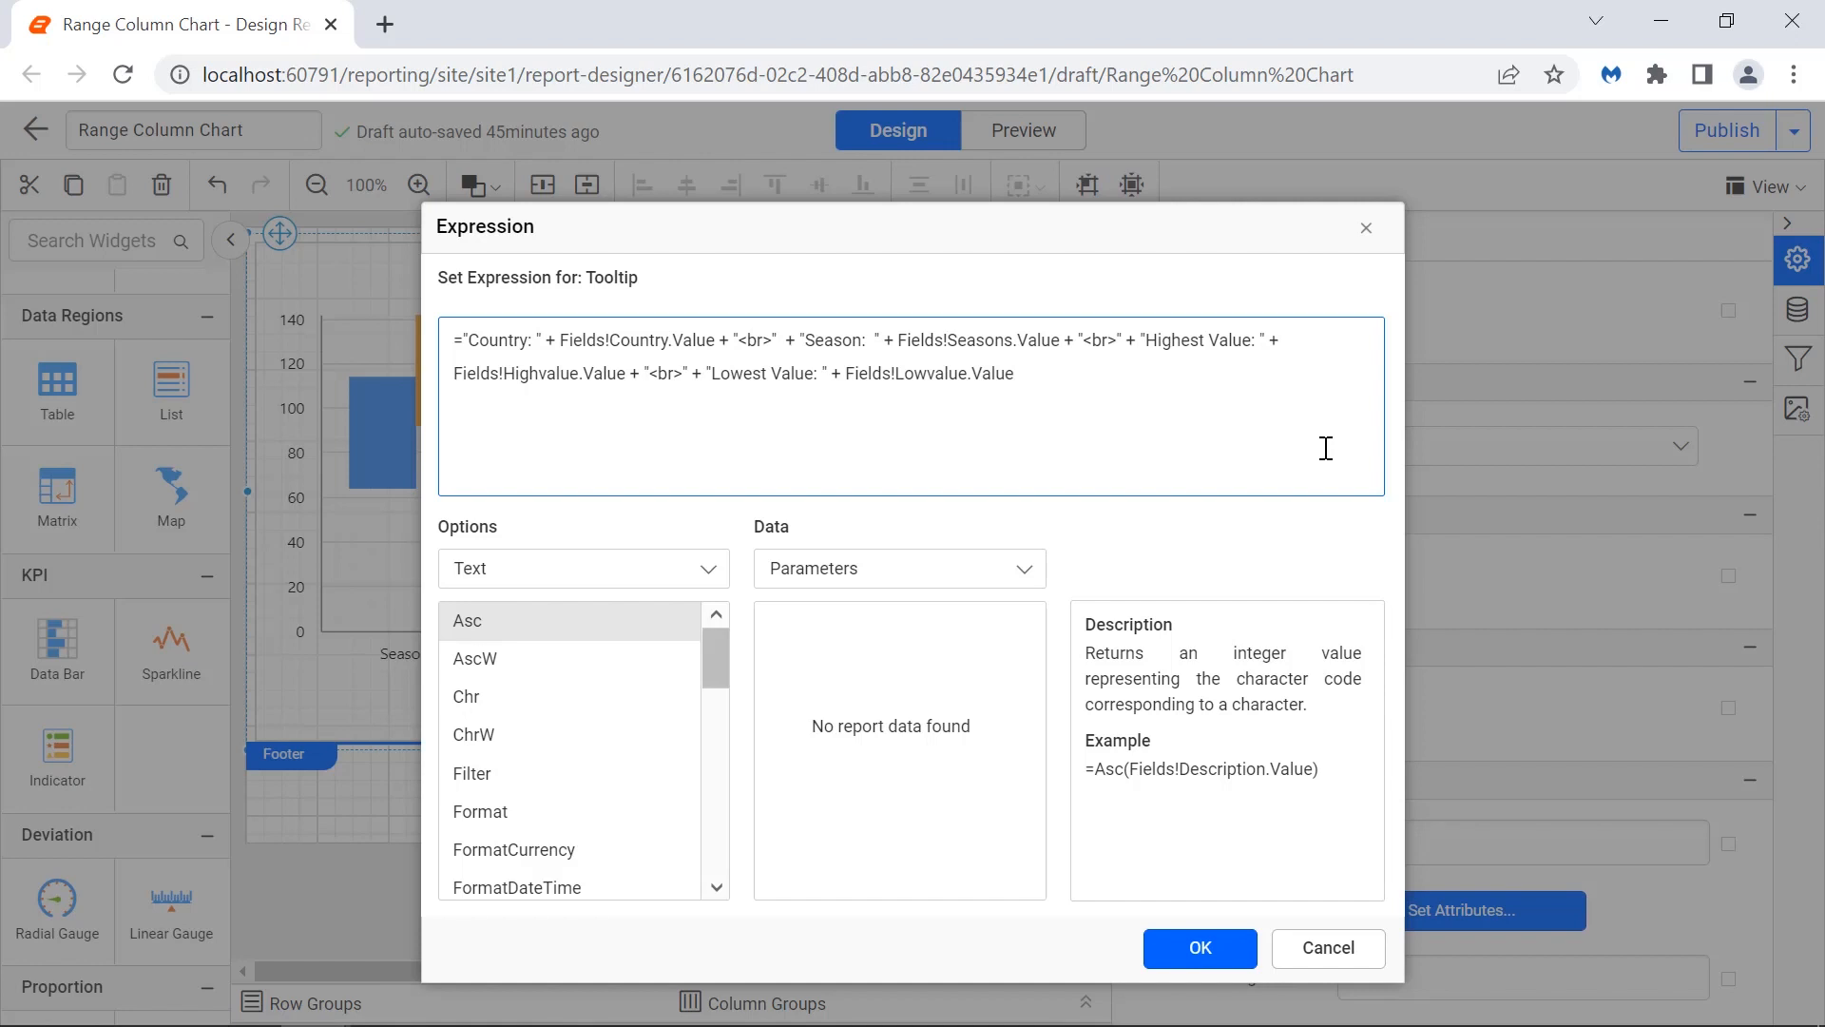
pyautogui.click(1203, 947)
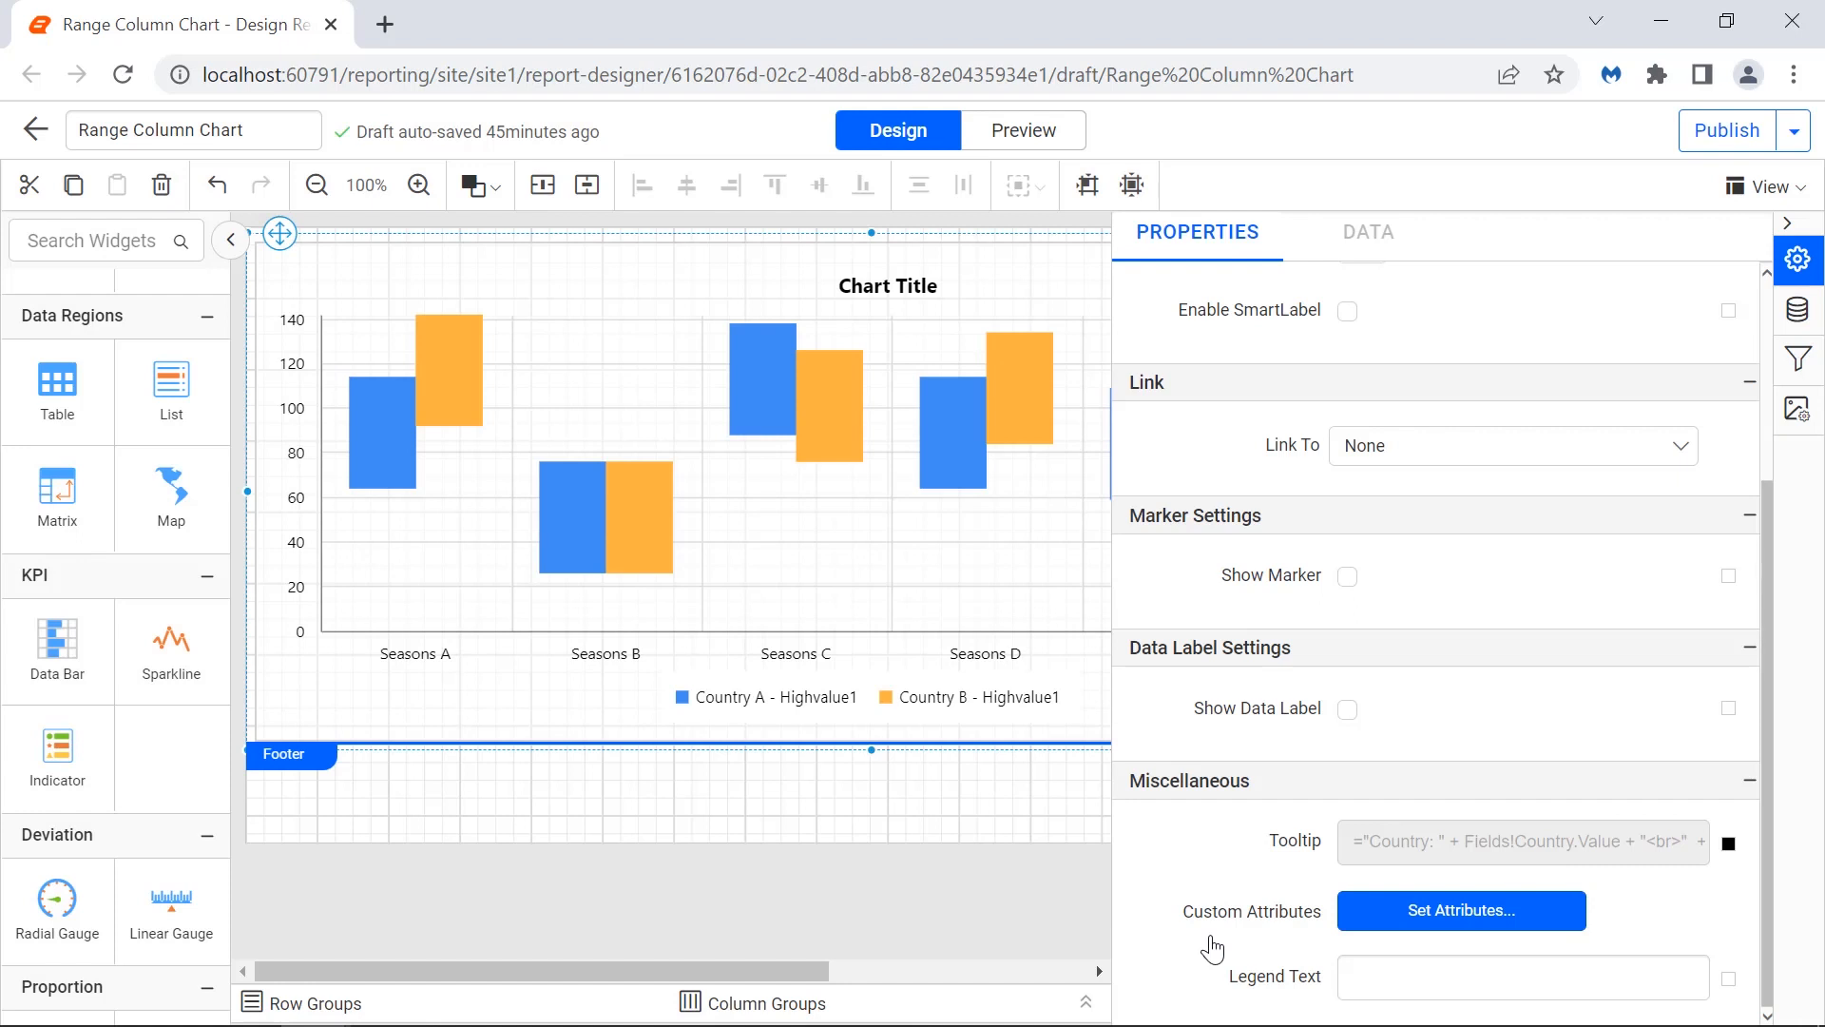
# Preview the chart, check the tooltips on the Winter columns, and return to the chart properties.
pyautogui.click(1027, 137)
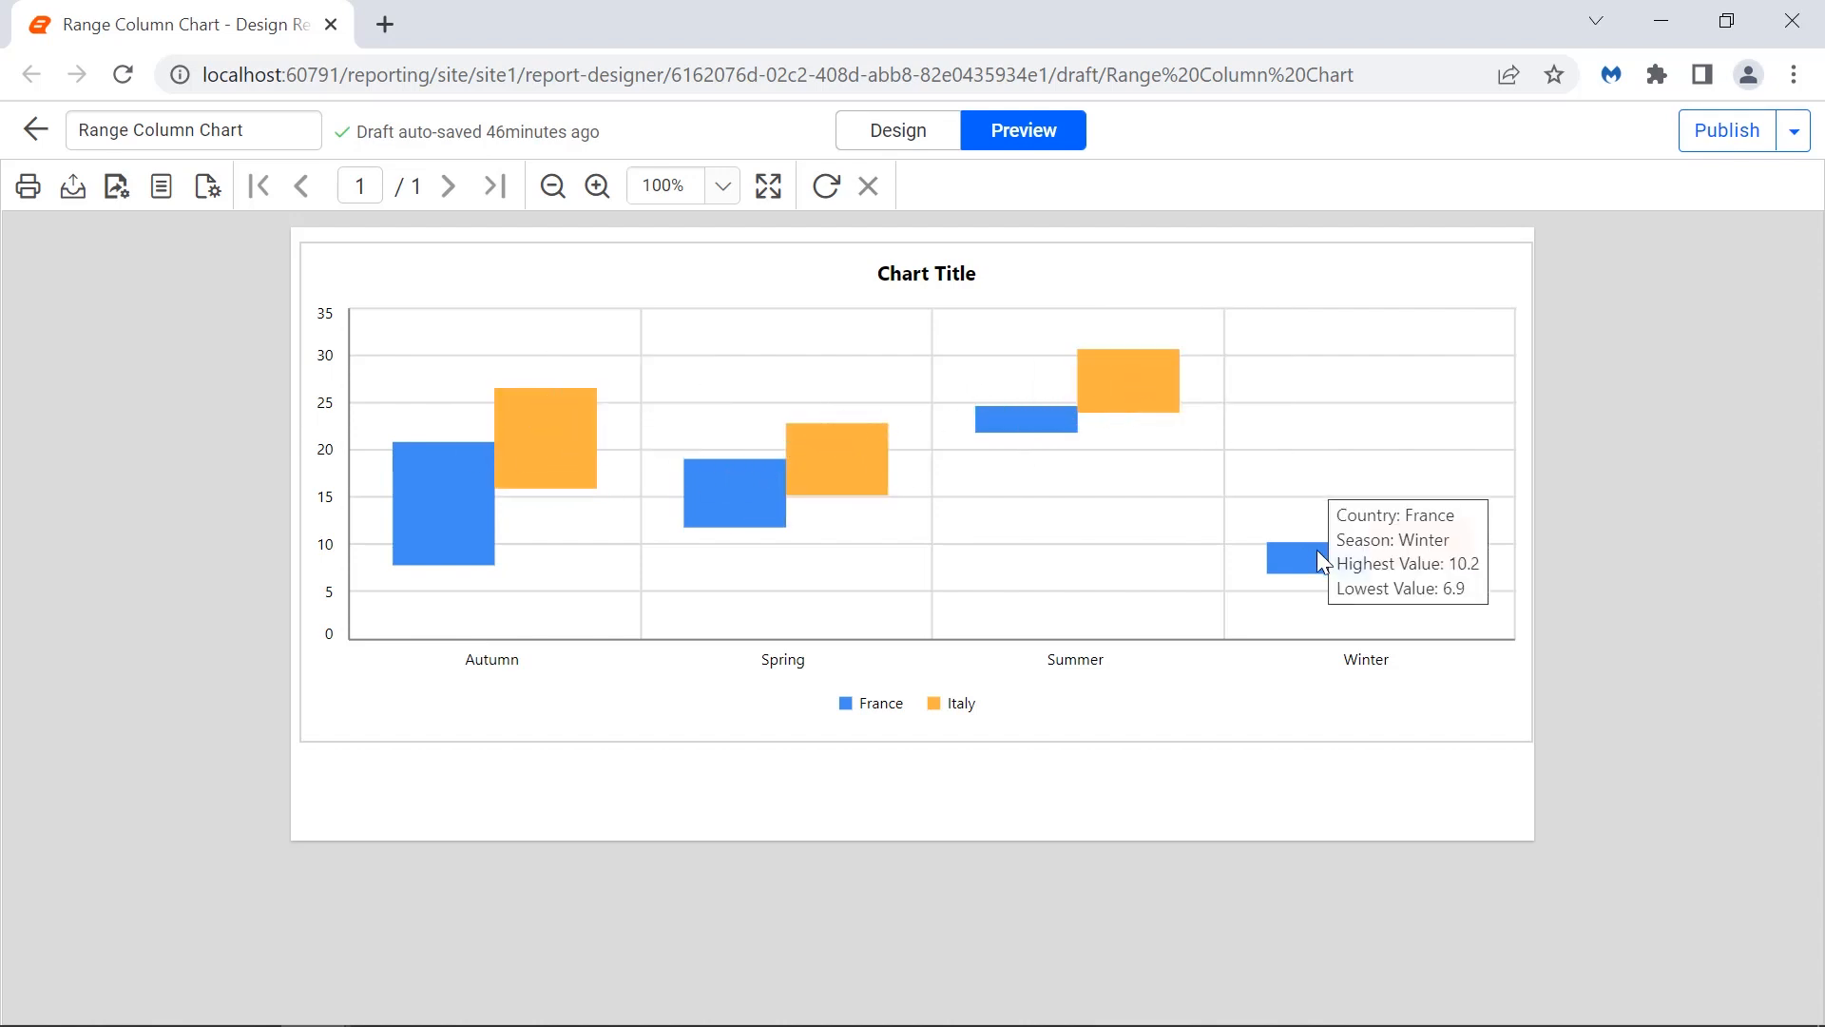
pyautogui.moveTo(1416, 529)
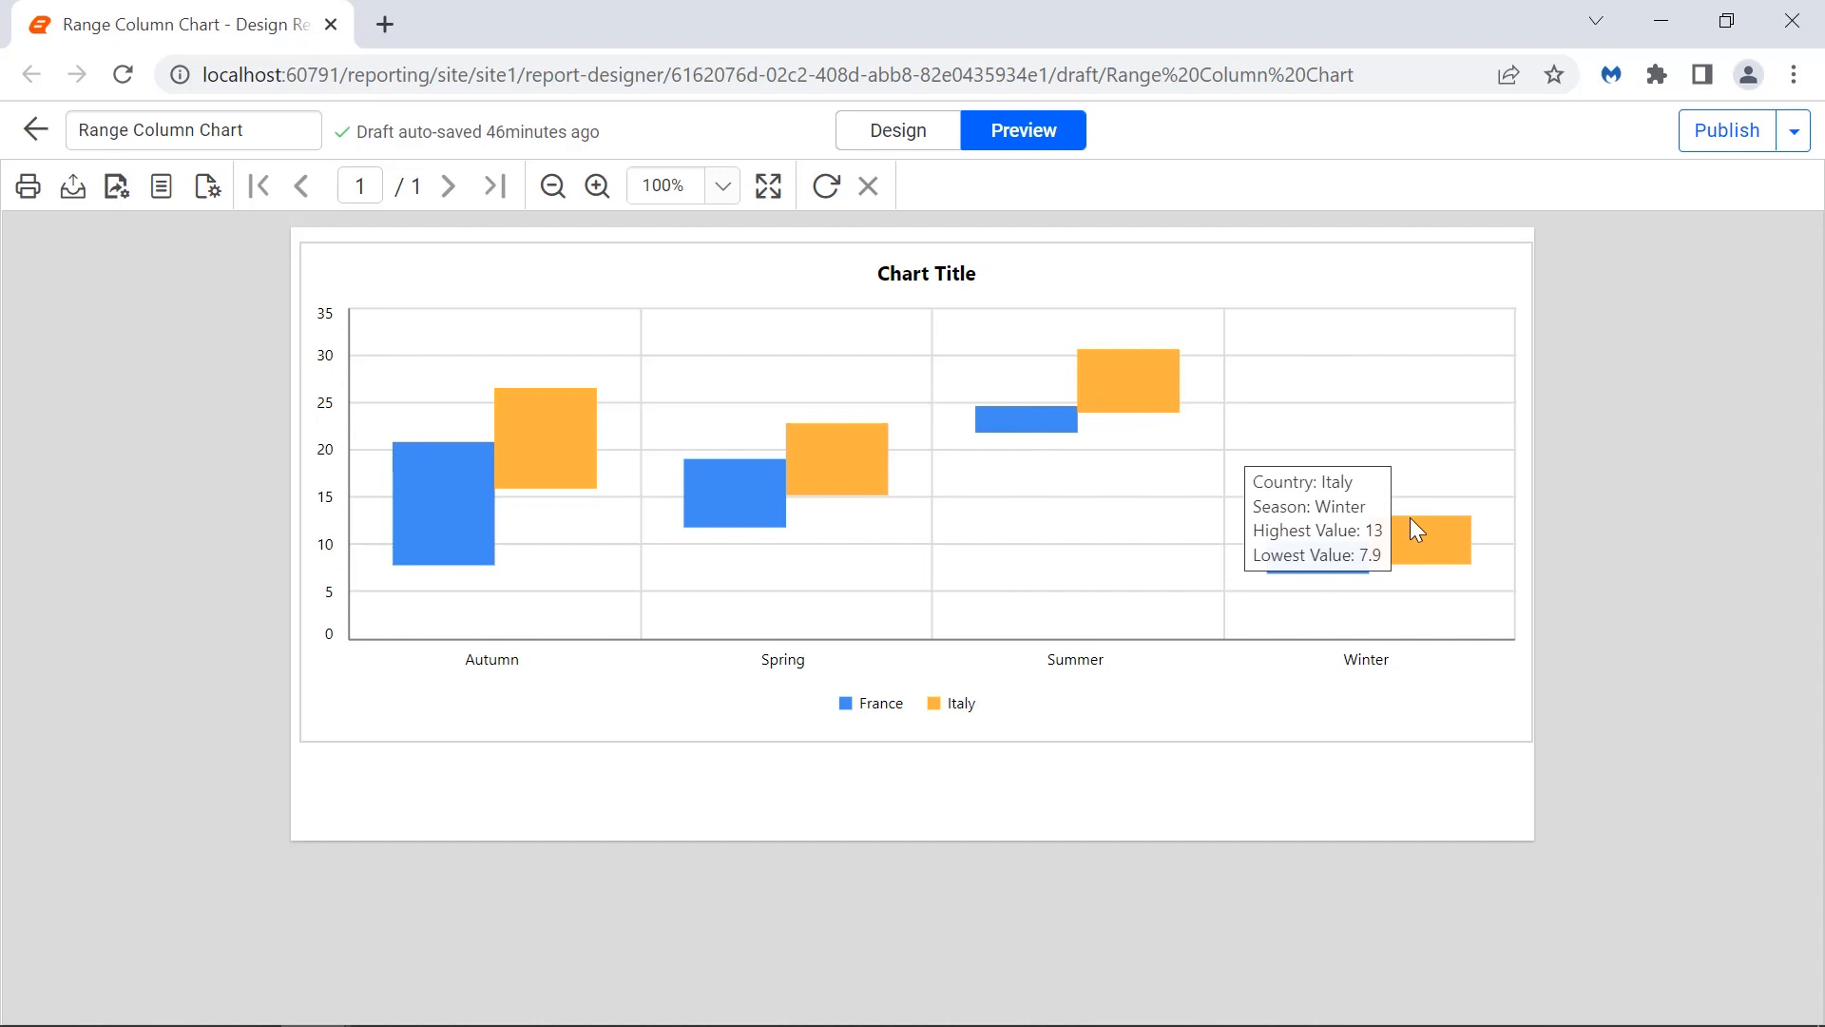
pyautogui.click(939, 148)
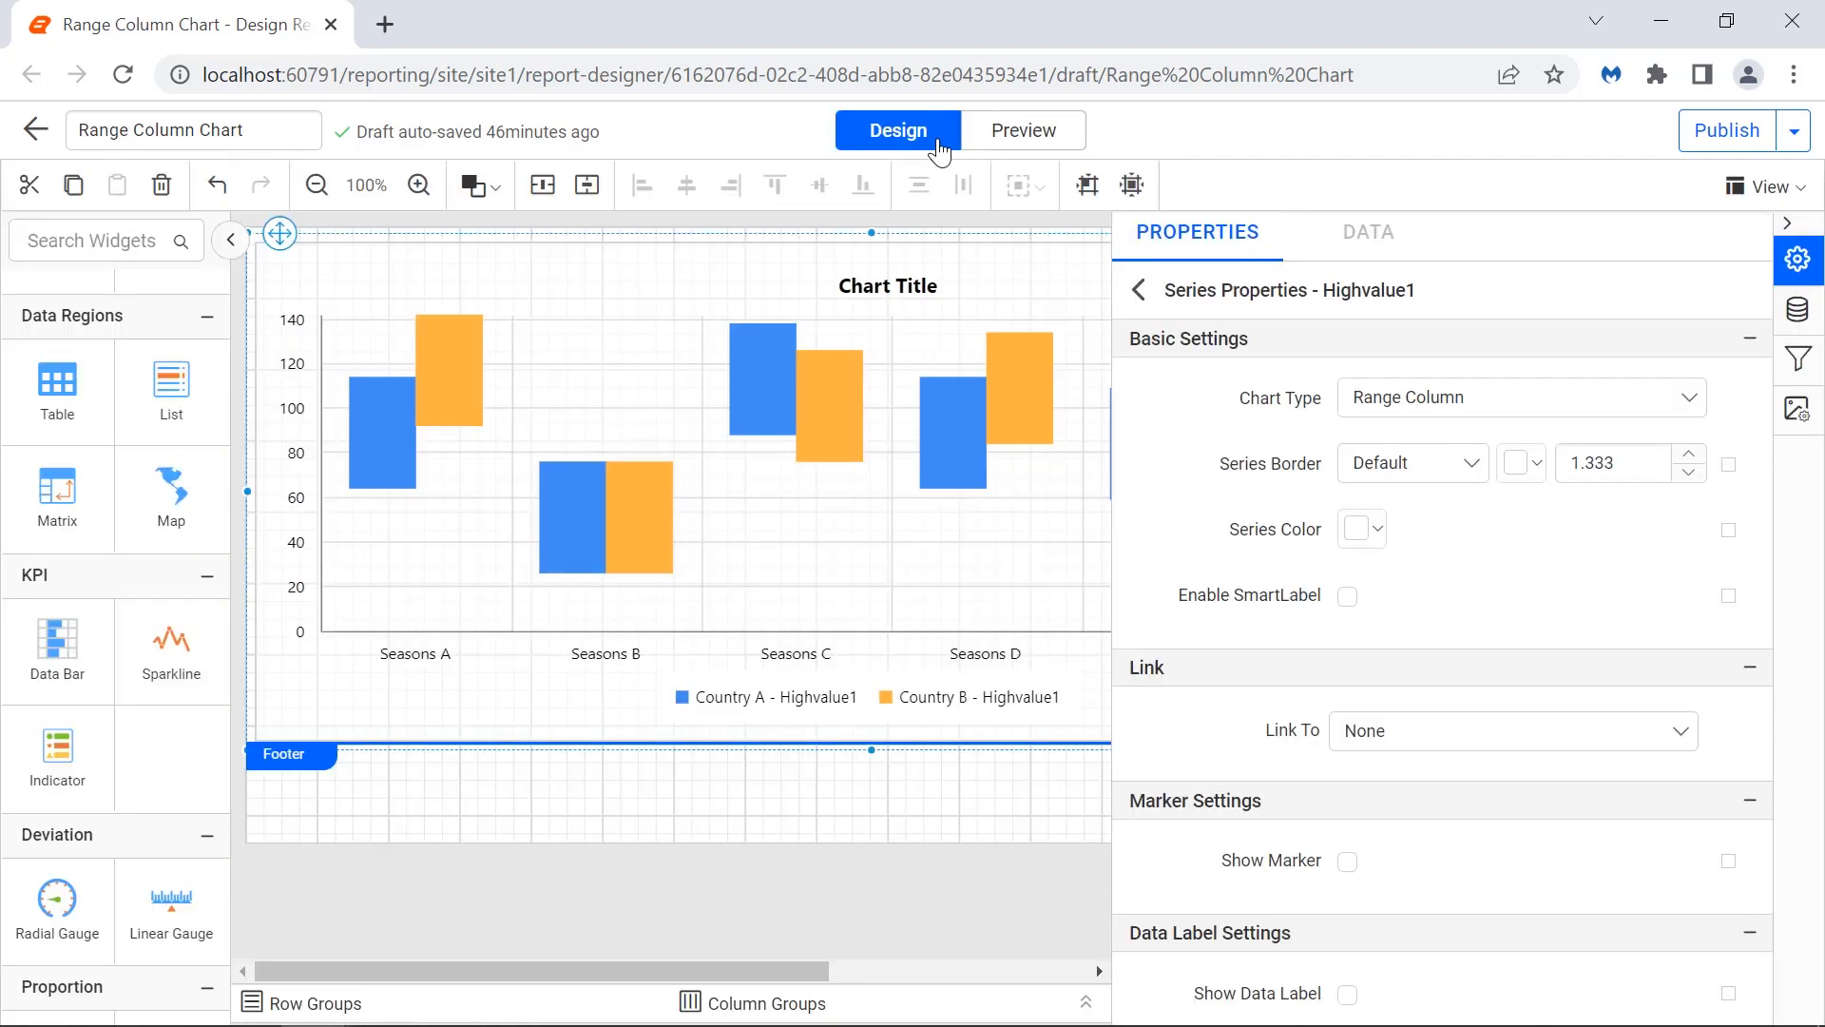
pyautogui.click(1137, 290)
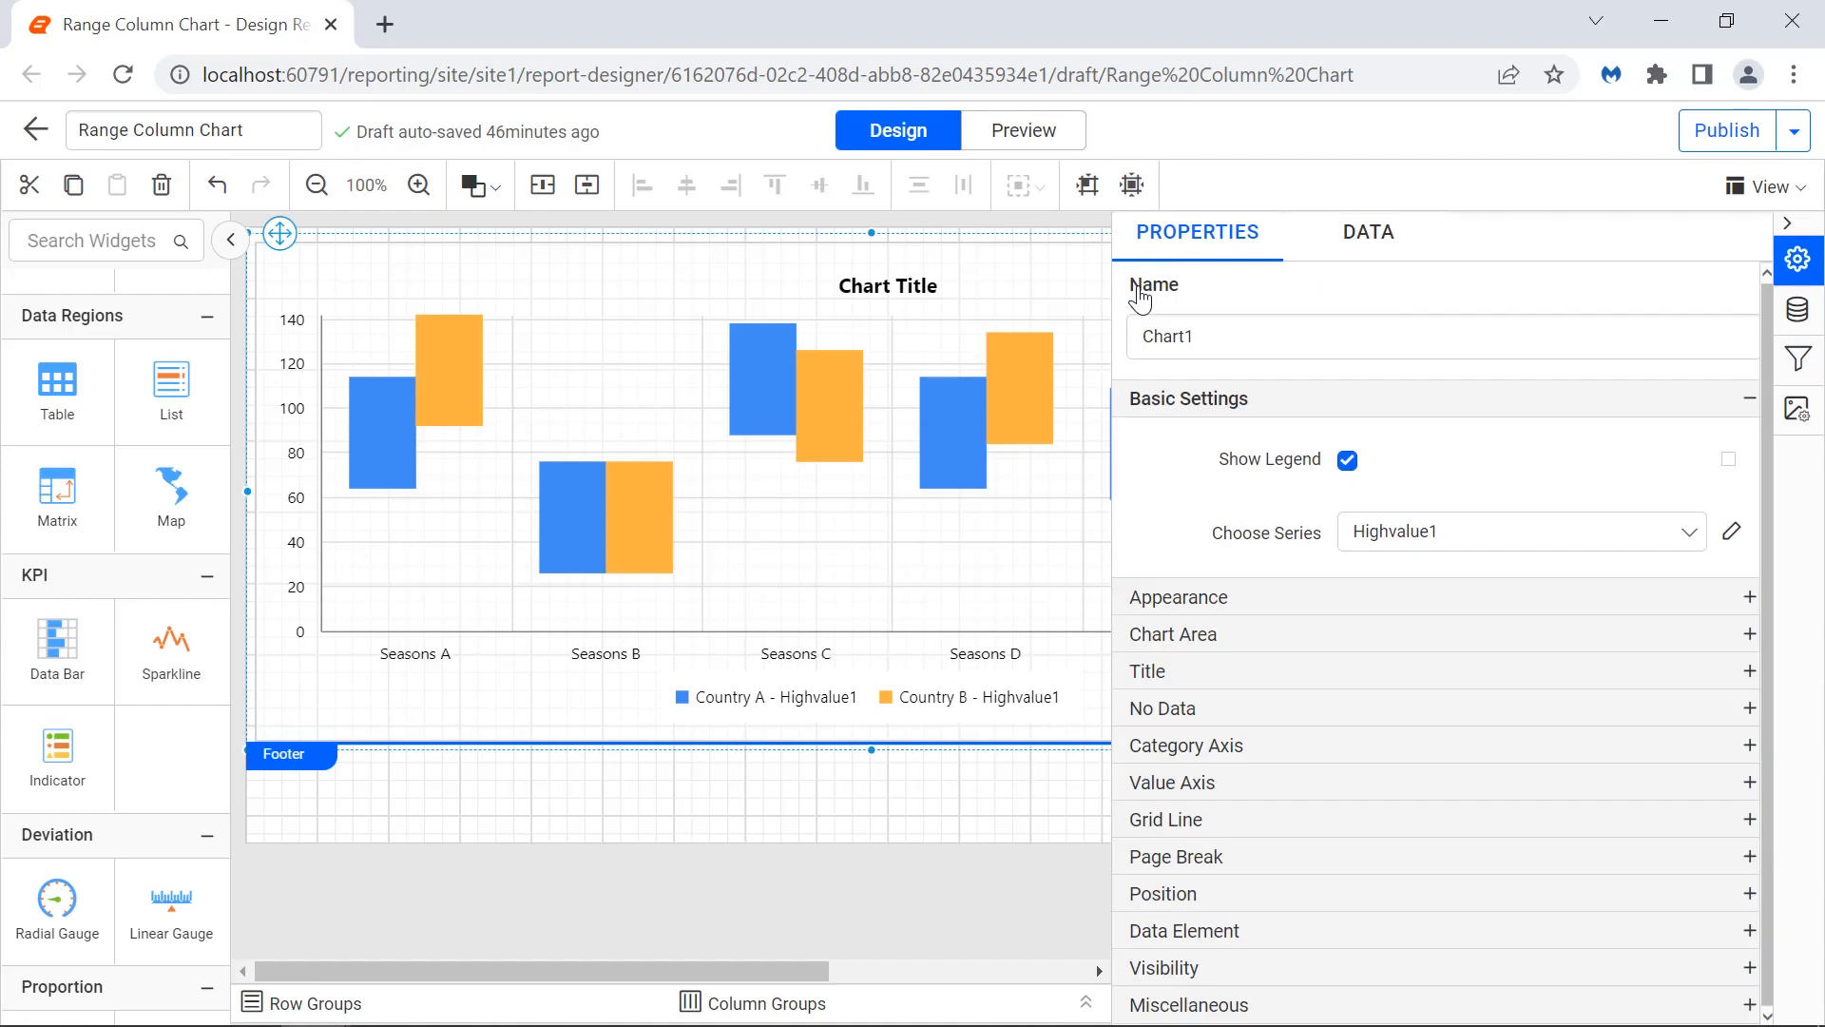
# Set the chart's Appearance border to a Double style in black.
pyautogui.click(1445, 521)
pyautogui.click(1471, 495)
pyautogui.click(1451, 615)
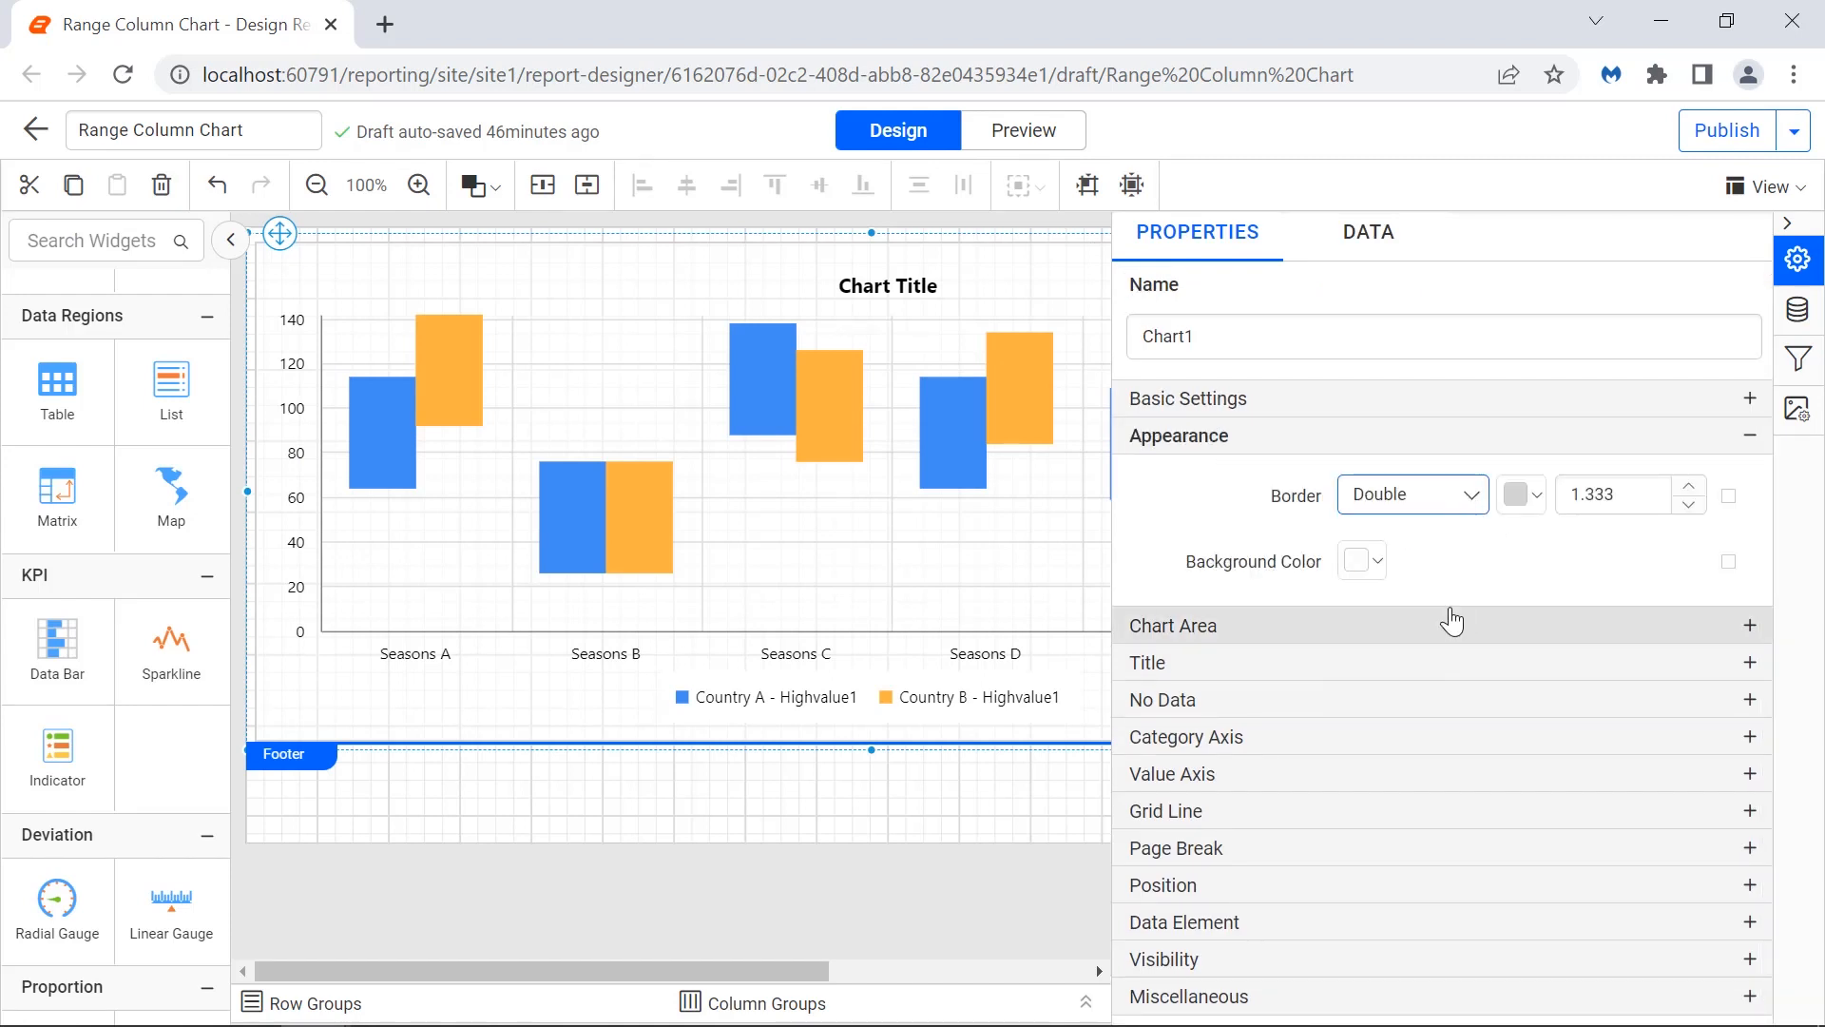
pyautogui.click(1521, 494)
pyautogui.click(1663, 899)
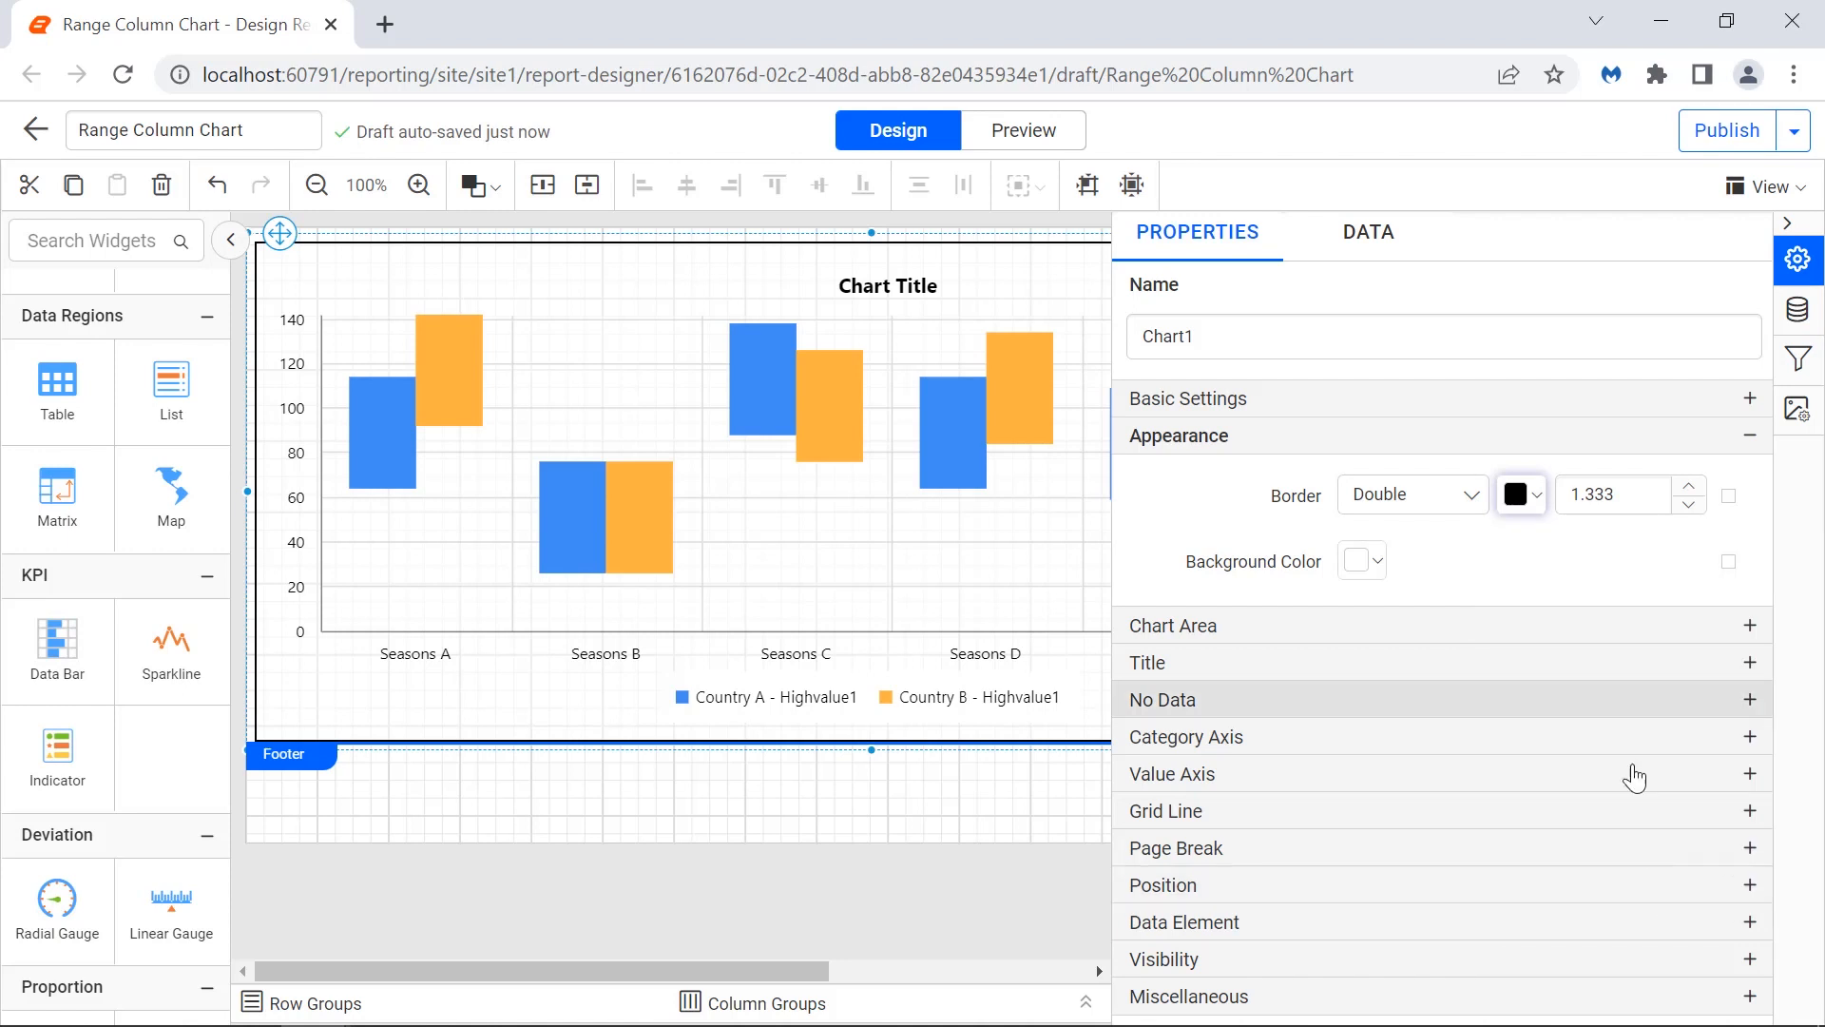
# Set the chart's border width to 1.833.
pyautogui.click(1604, 495)
pyautogui.press('BackSpace')
pyautogui.write('8')
pyautogui.click(1613, 537)
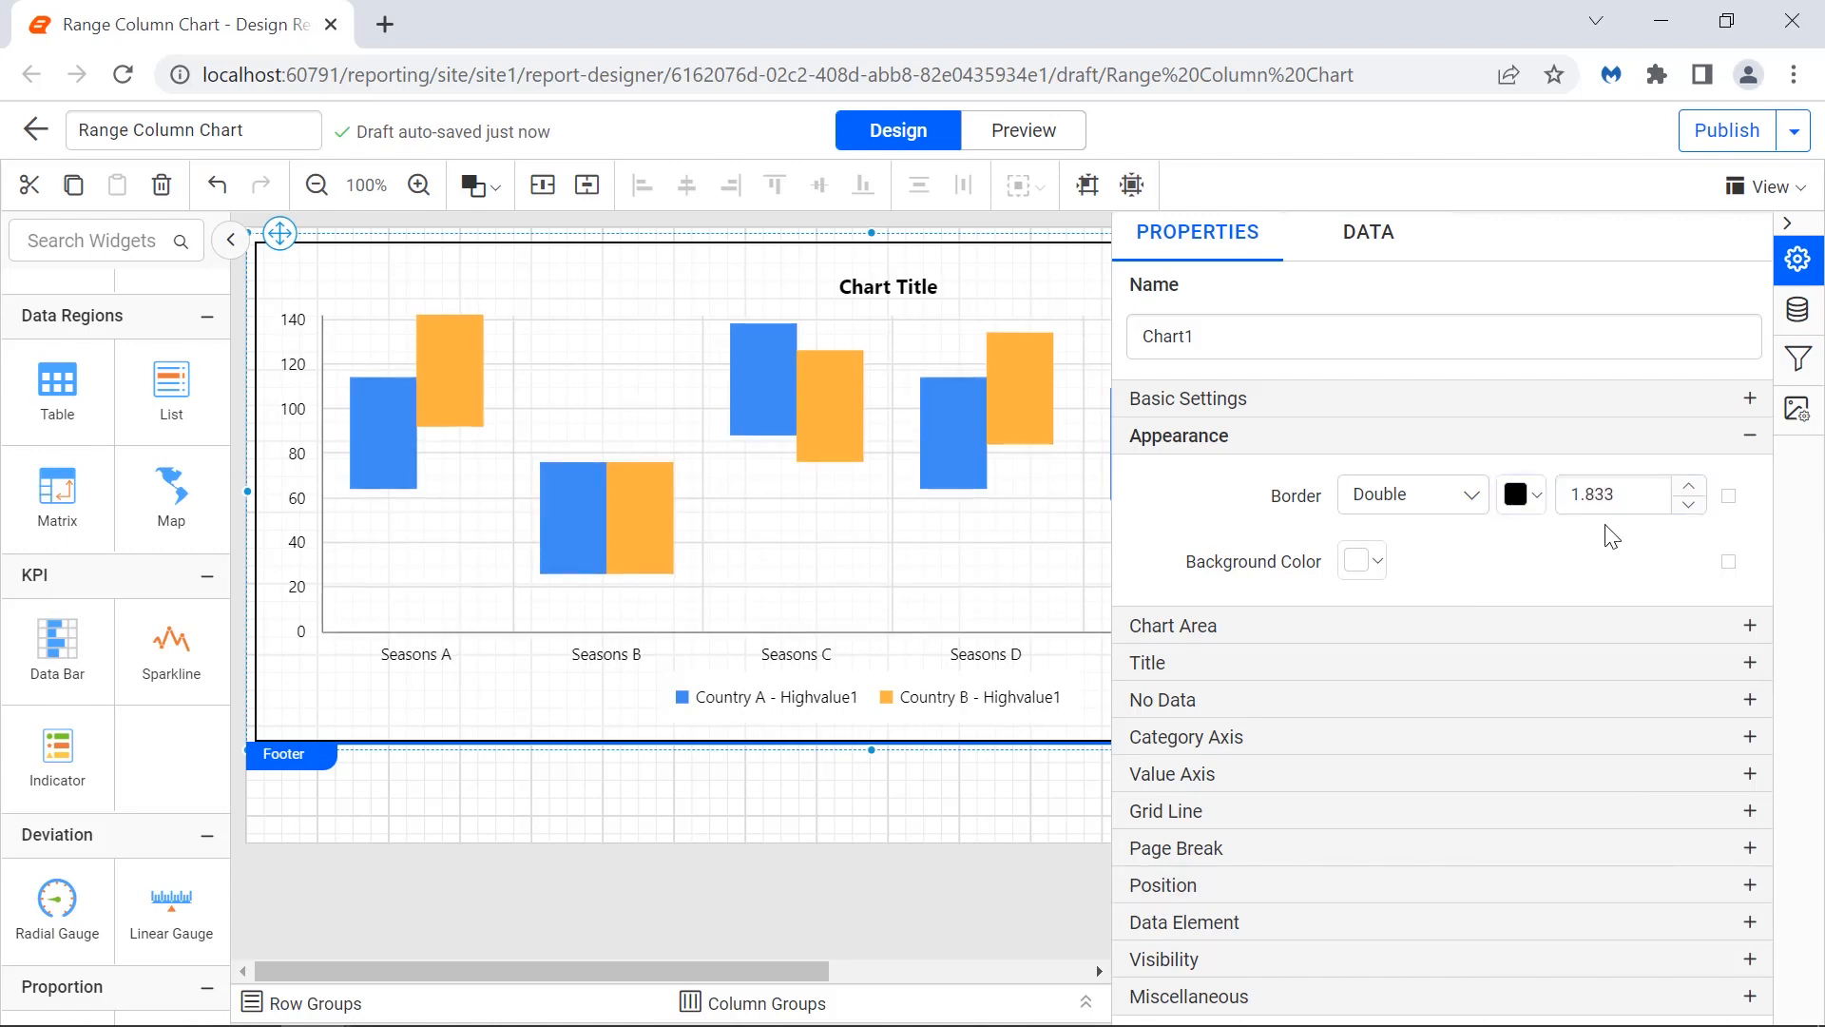
# Enable the chart area border and set its color to black.
pyautogui.click(1426, 625)
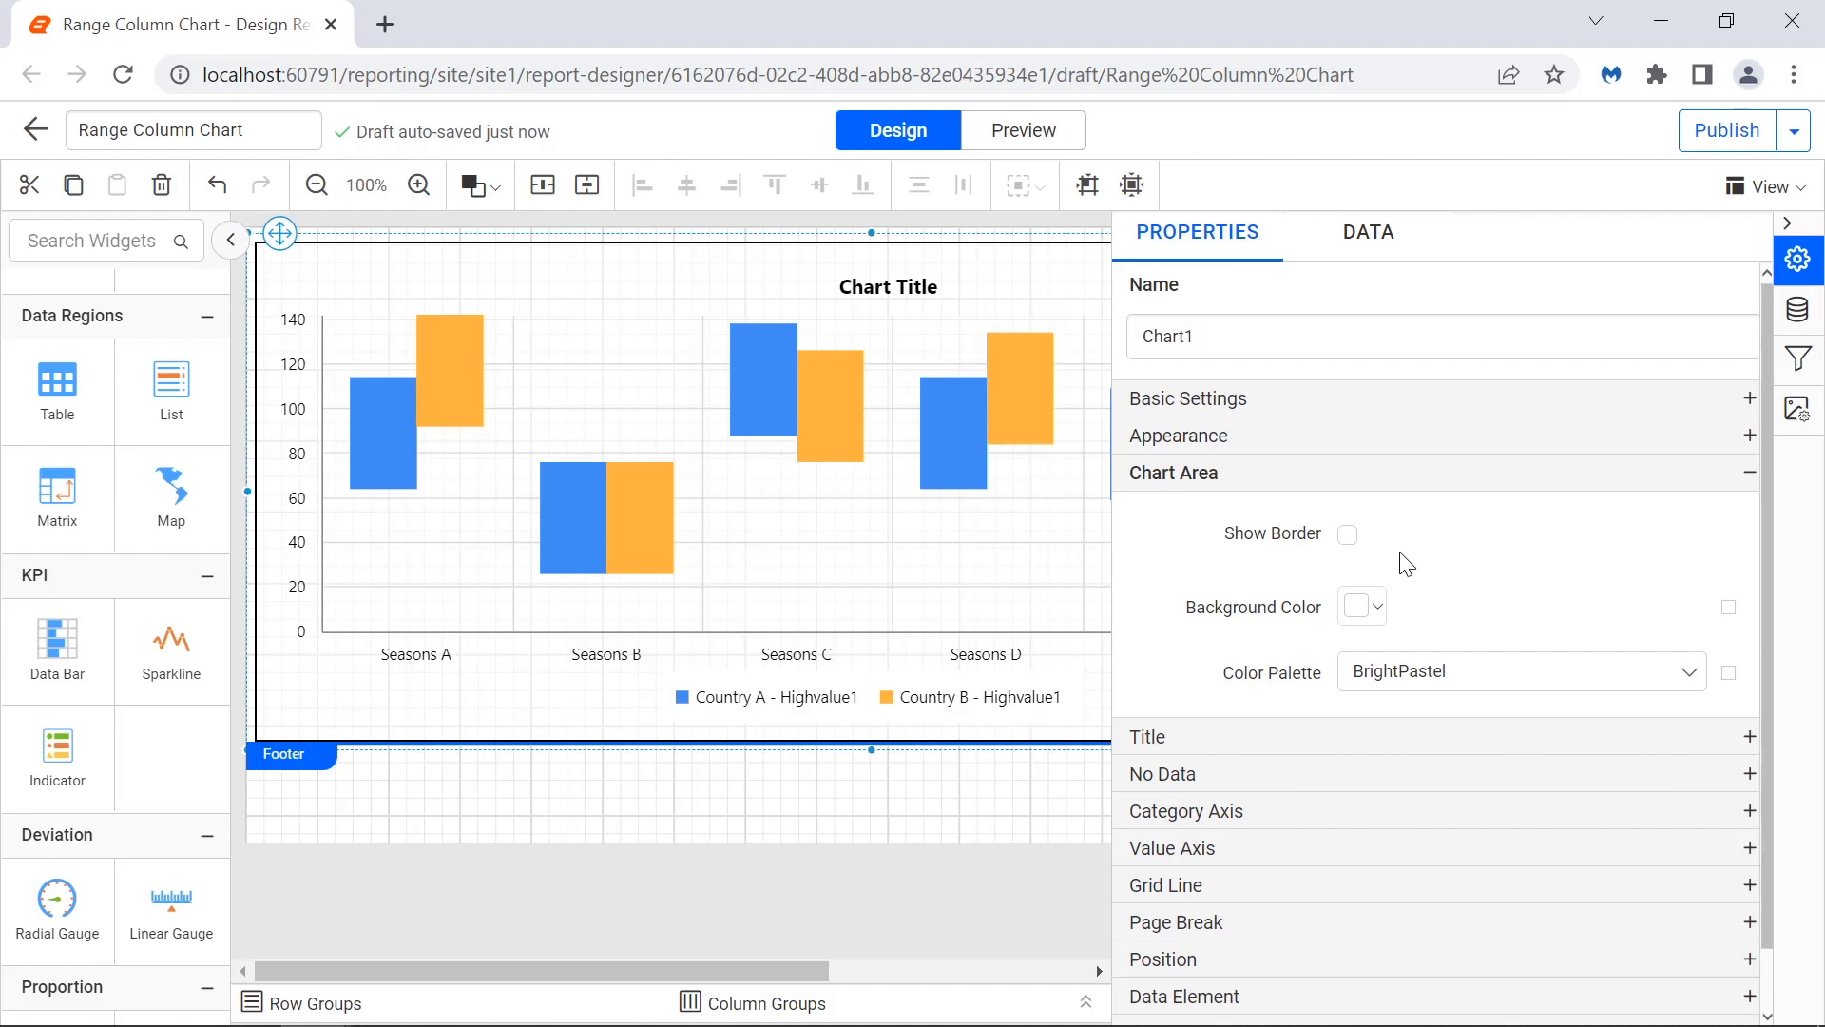
pyautogui.click(1348, 535)
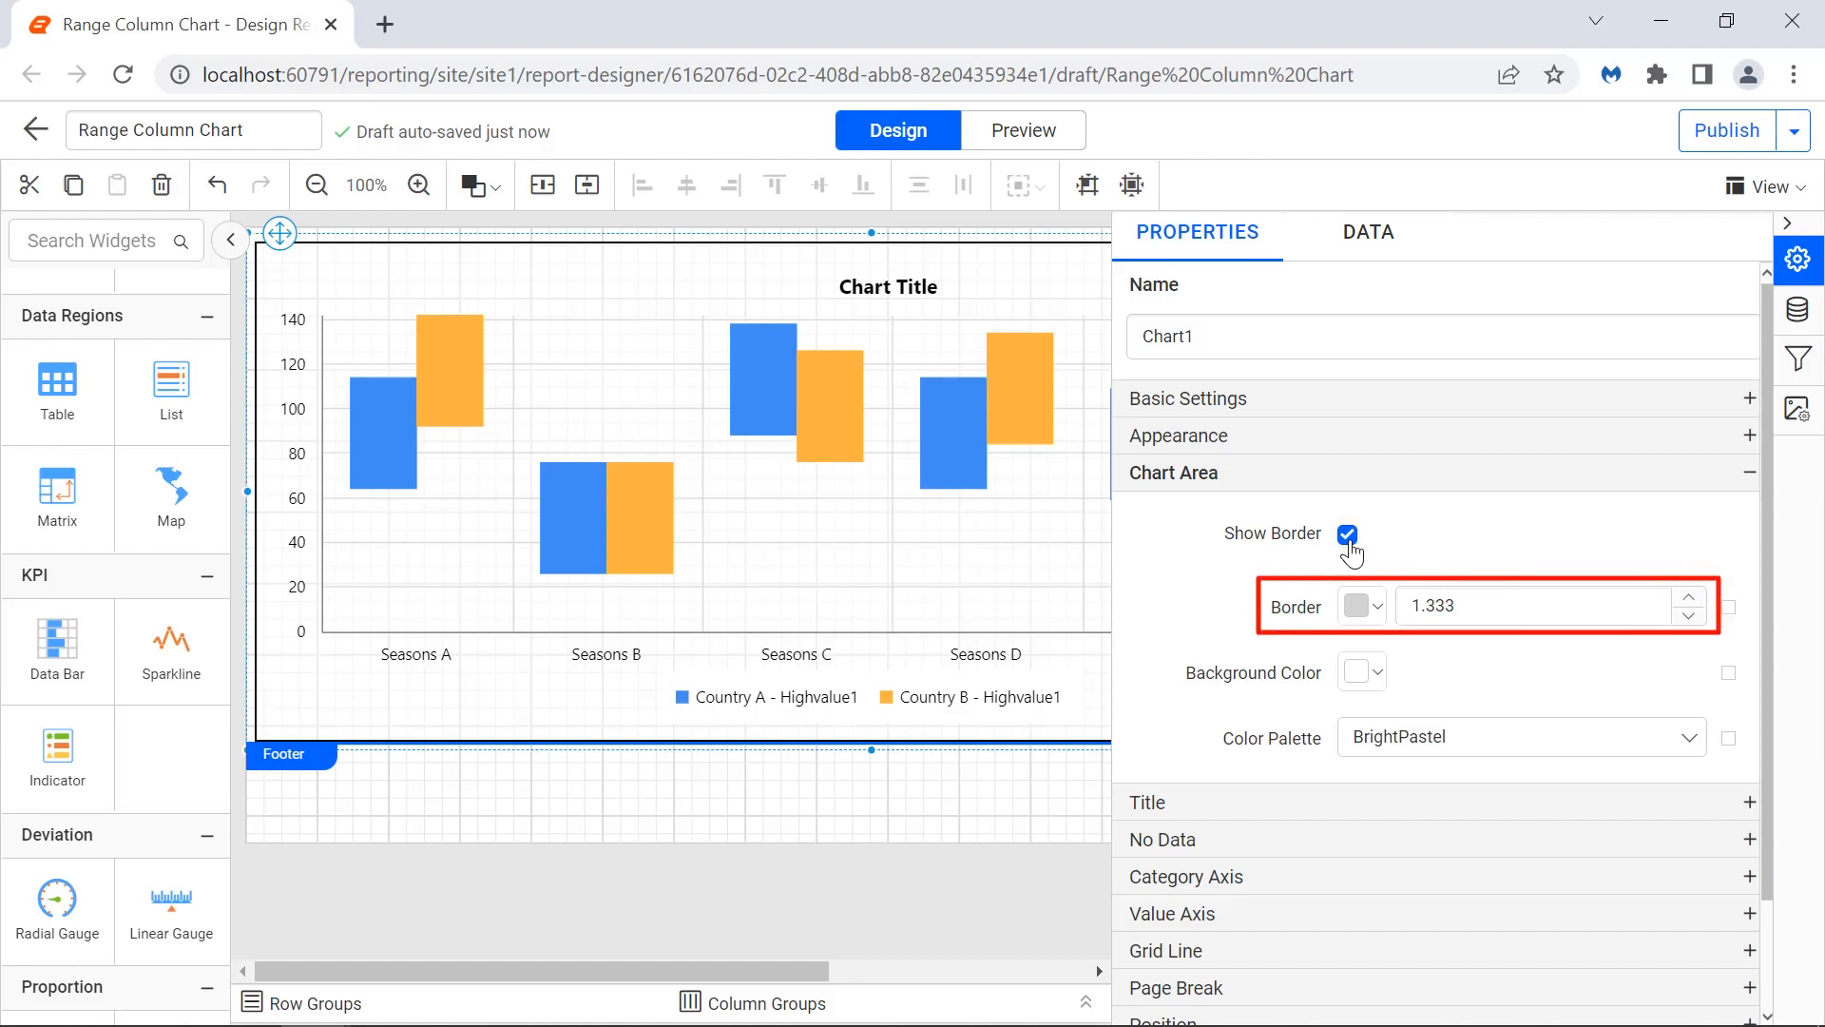
pyautogui.click(1365, 606)
pyautogui.click(1365, 381)
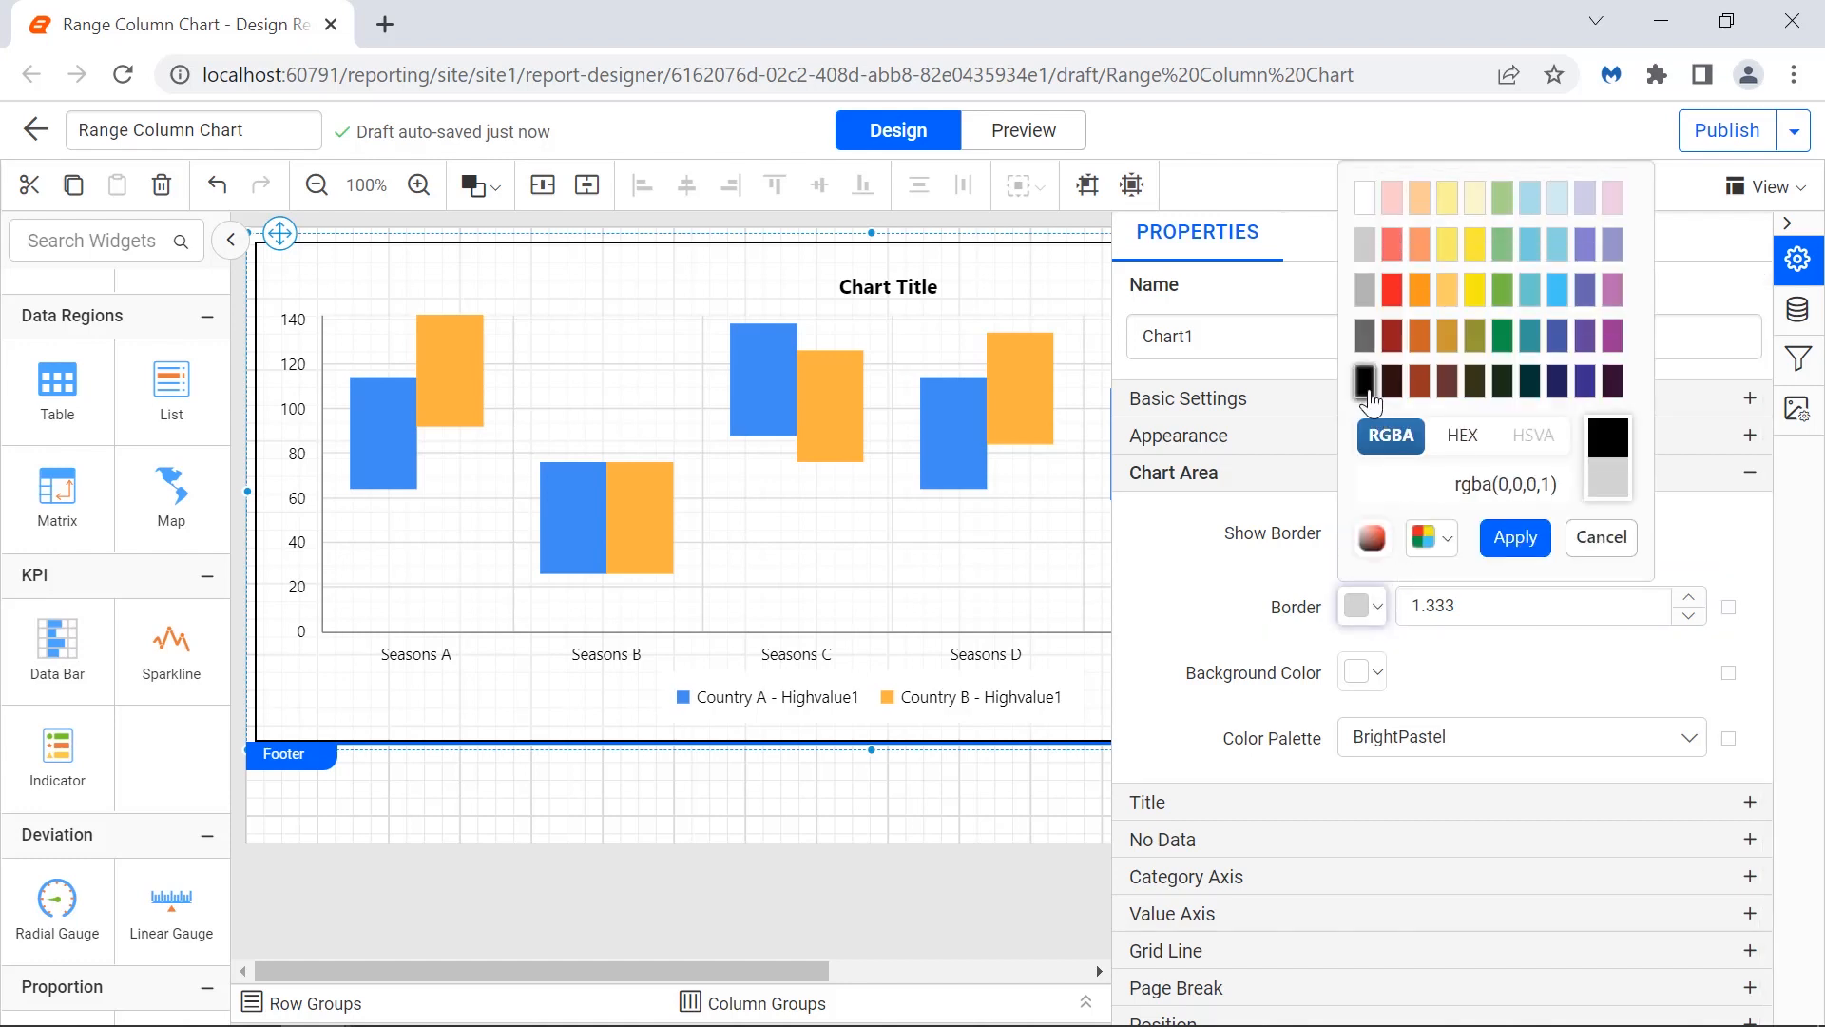
pyautogui.click(1515, 539)
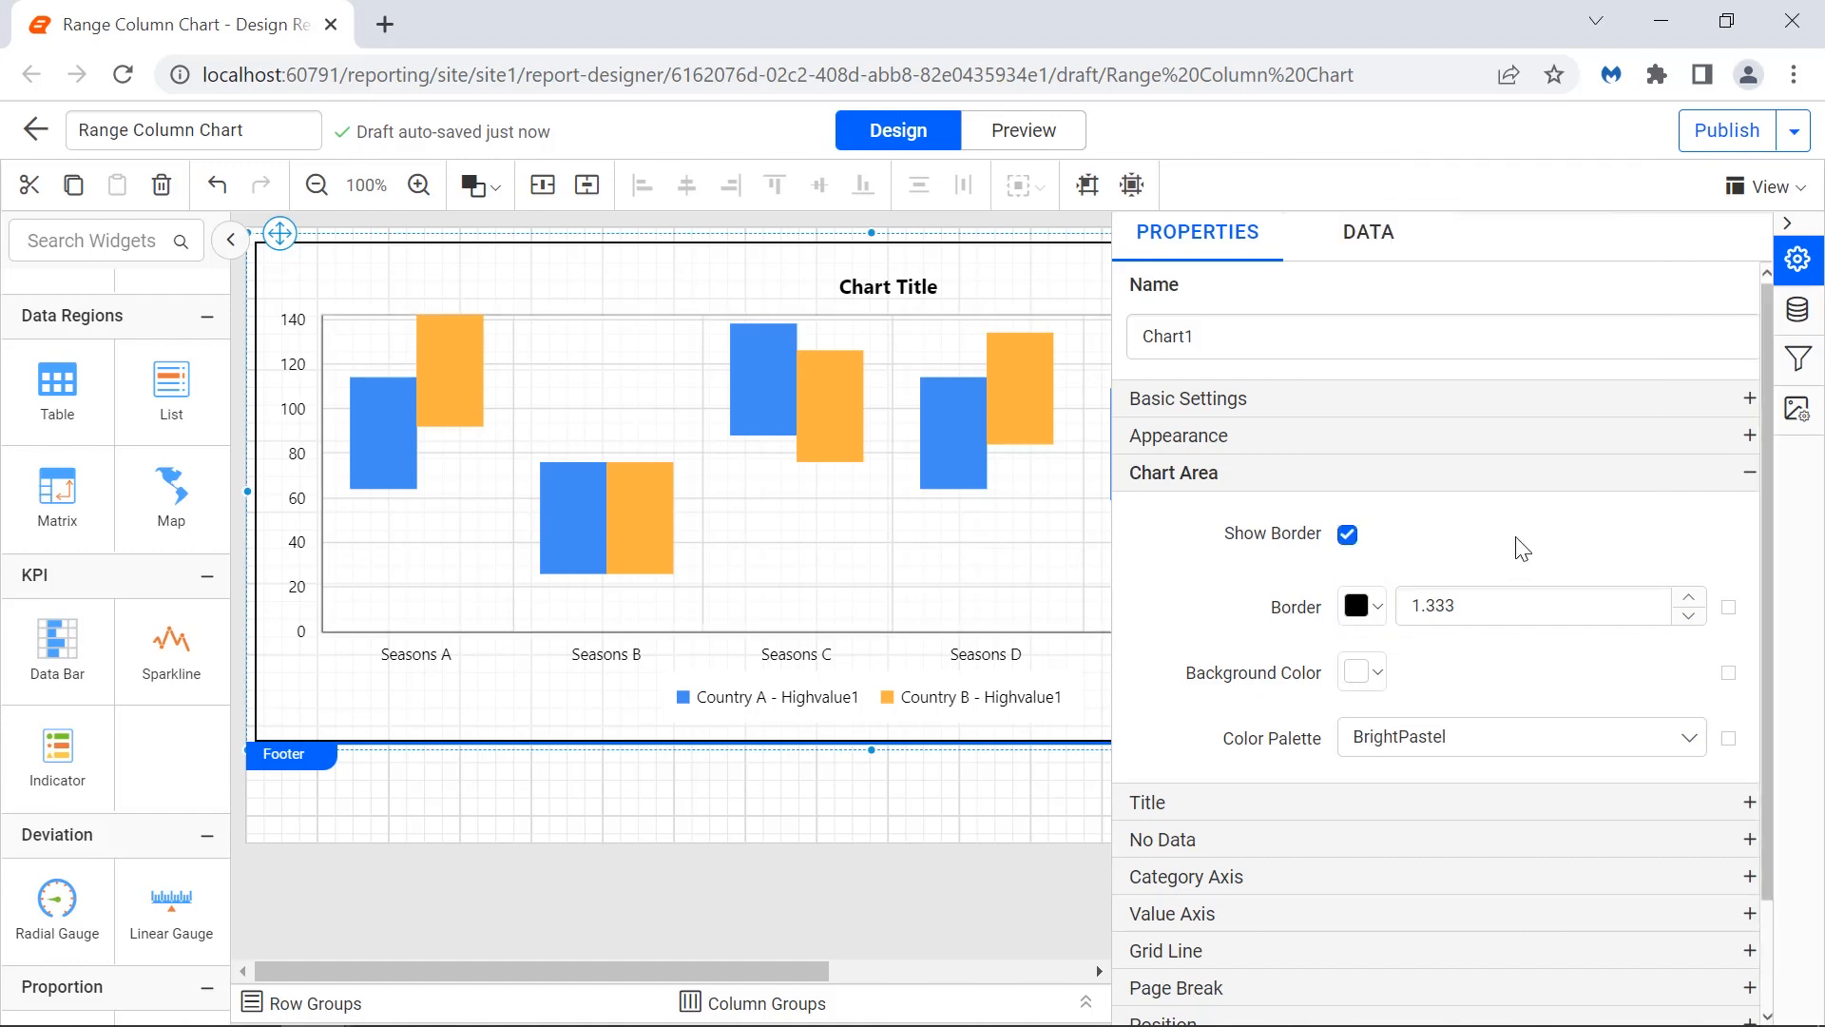
# Set the chart area border width to 2.
pyautogui.doubleClick(1503, 604)
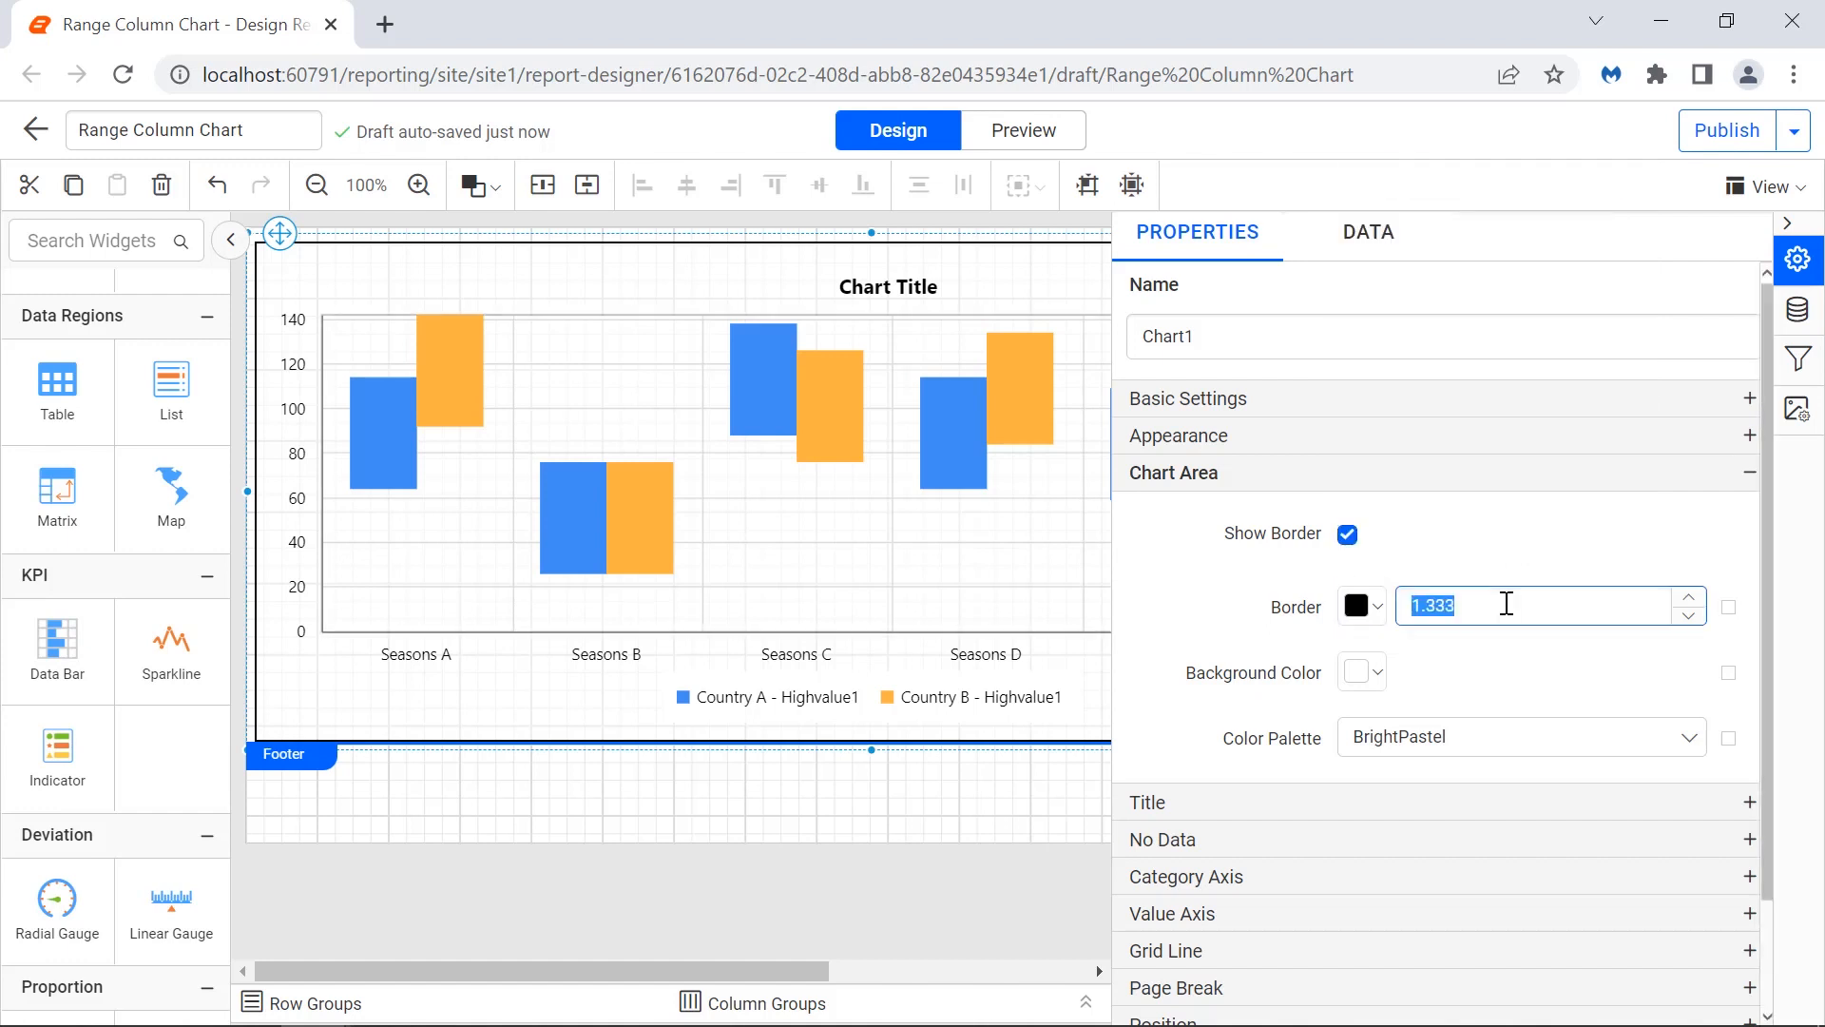
pyautogui.write('2')
pyautogui.click(1512, 658)
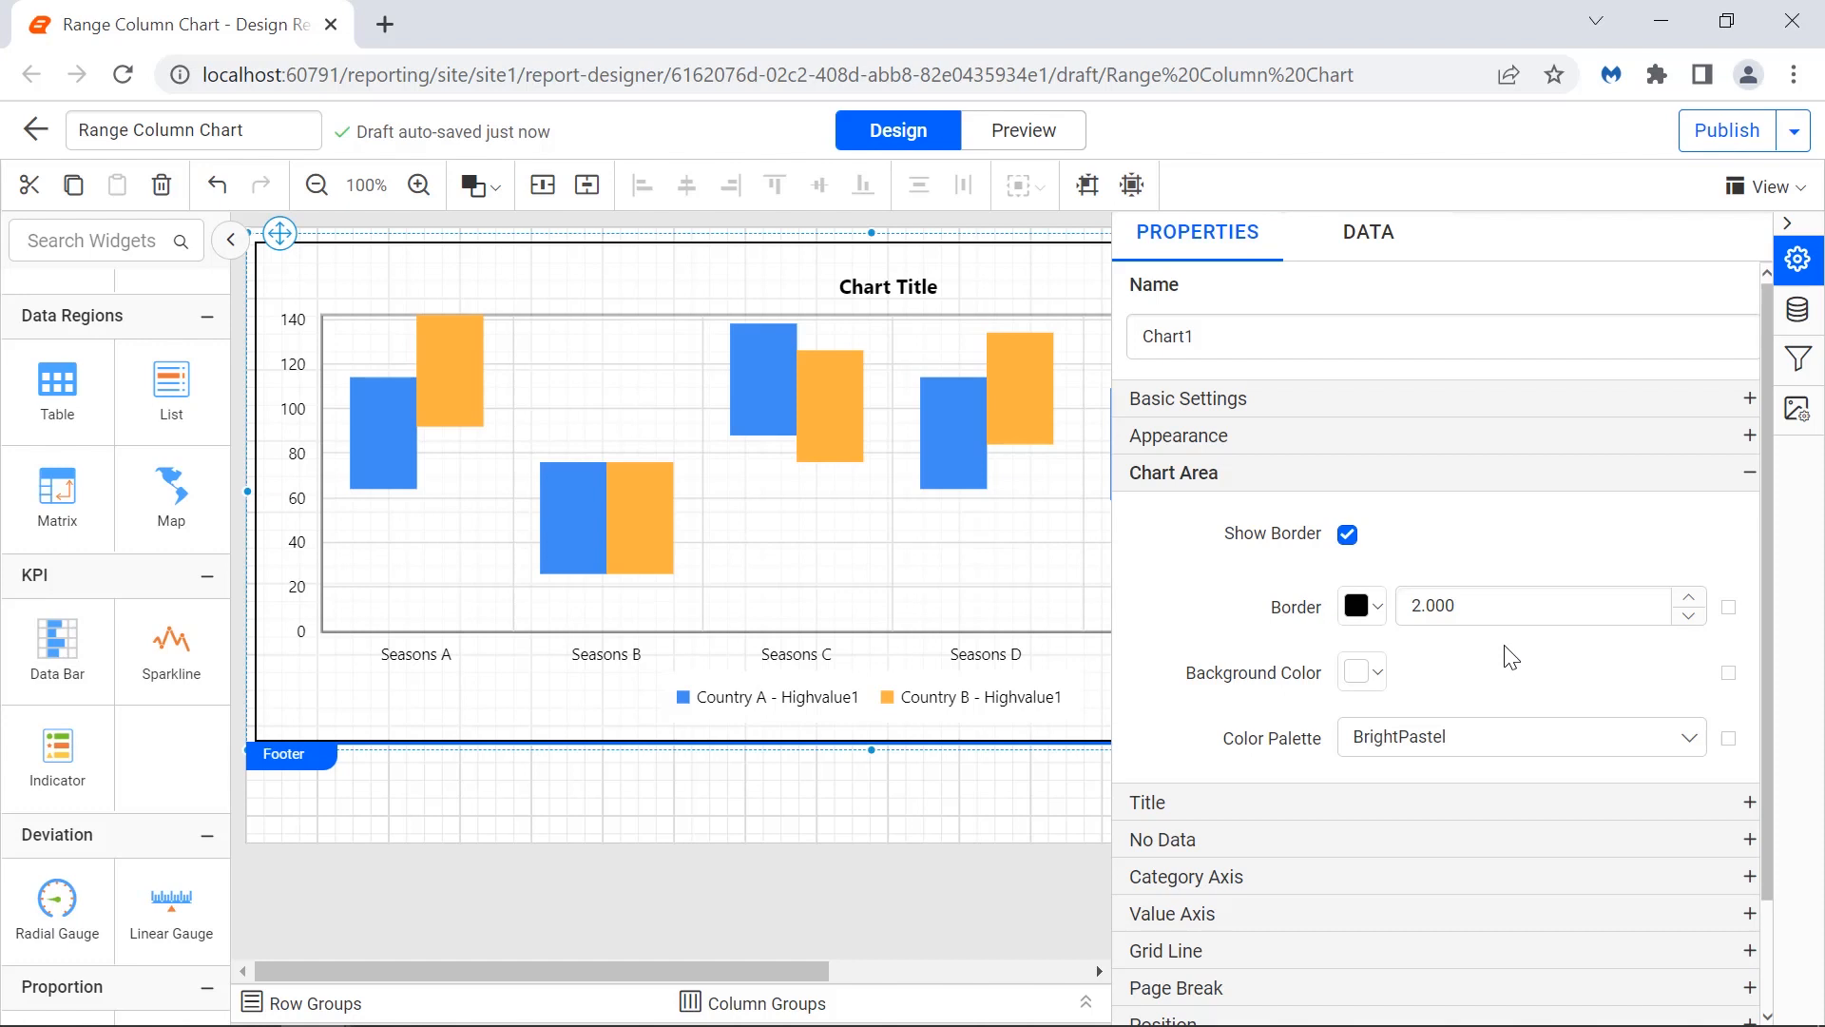
# Switch the color palette to Custom and add a yellow custom color.
pyautogui.click(1508, 737)
pyautogui.click(1498, 954)
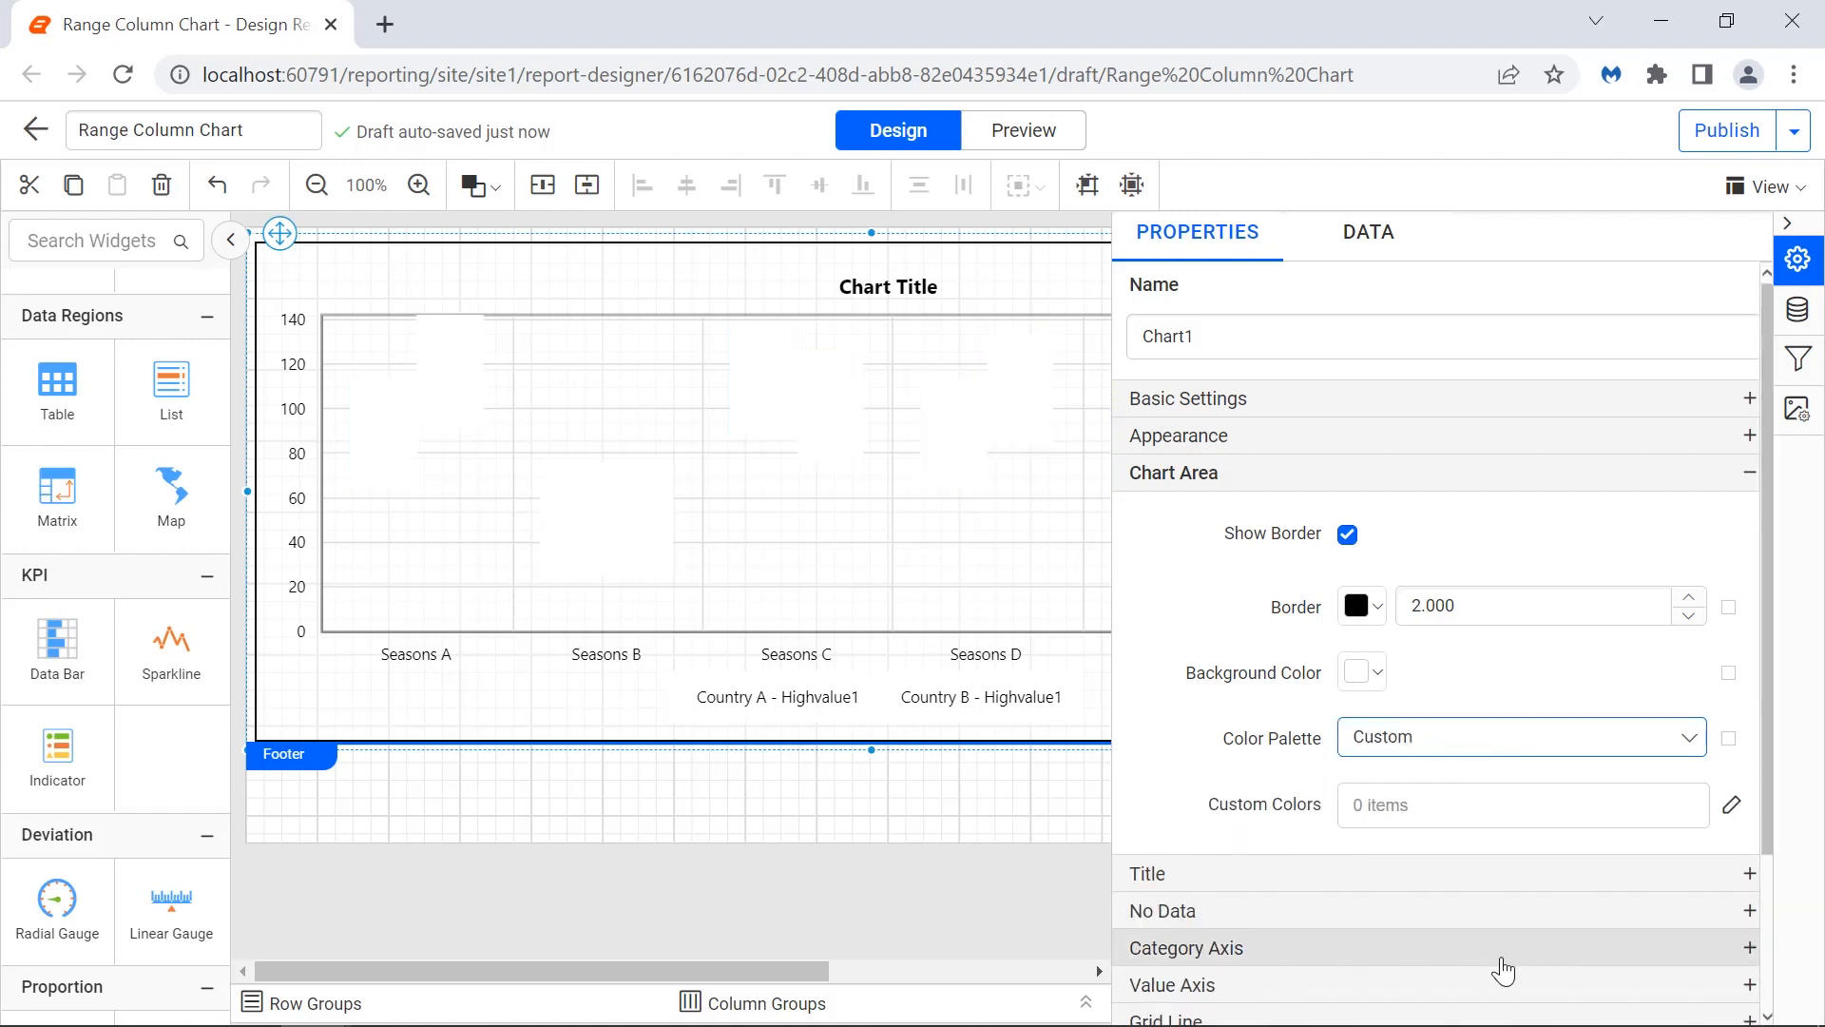
pyautogui.click(1731, 807)
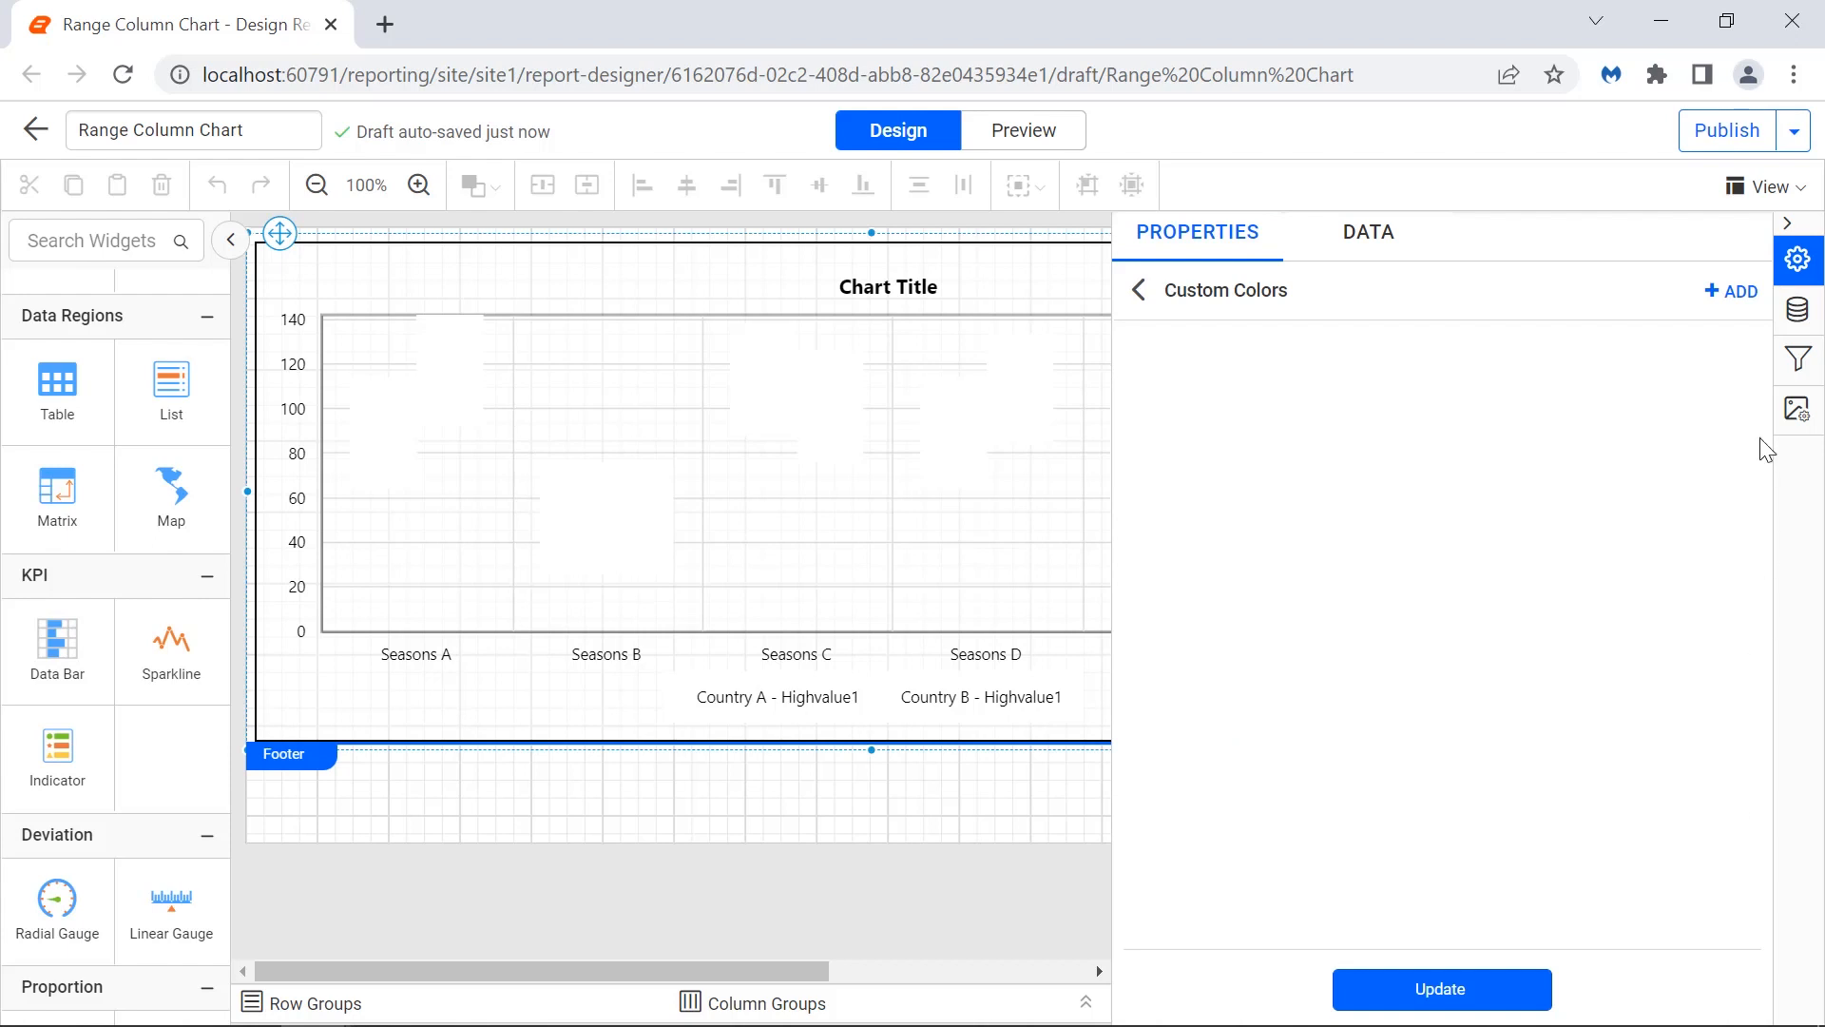
pyautogui.click(1732, 296)
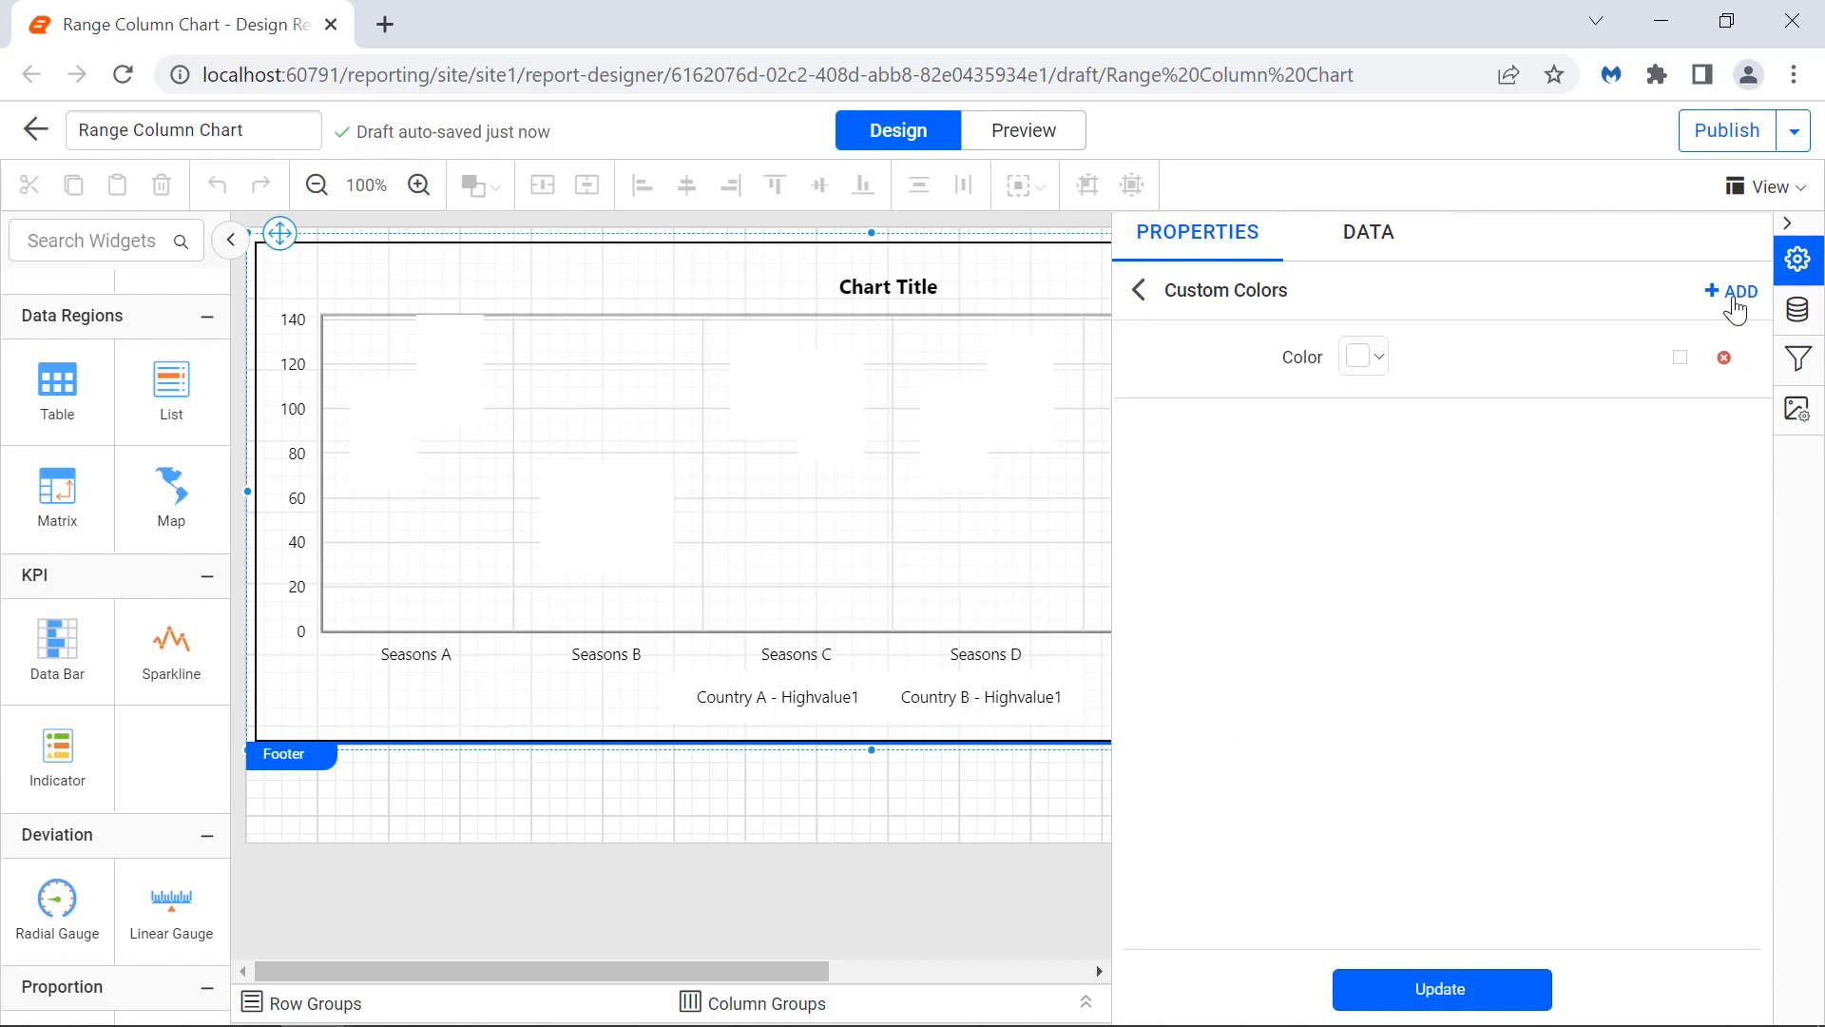
pyautogui.click(1365, 357)
pyautogui.click(1476, 463)
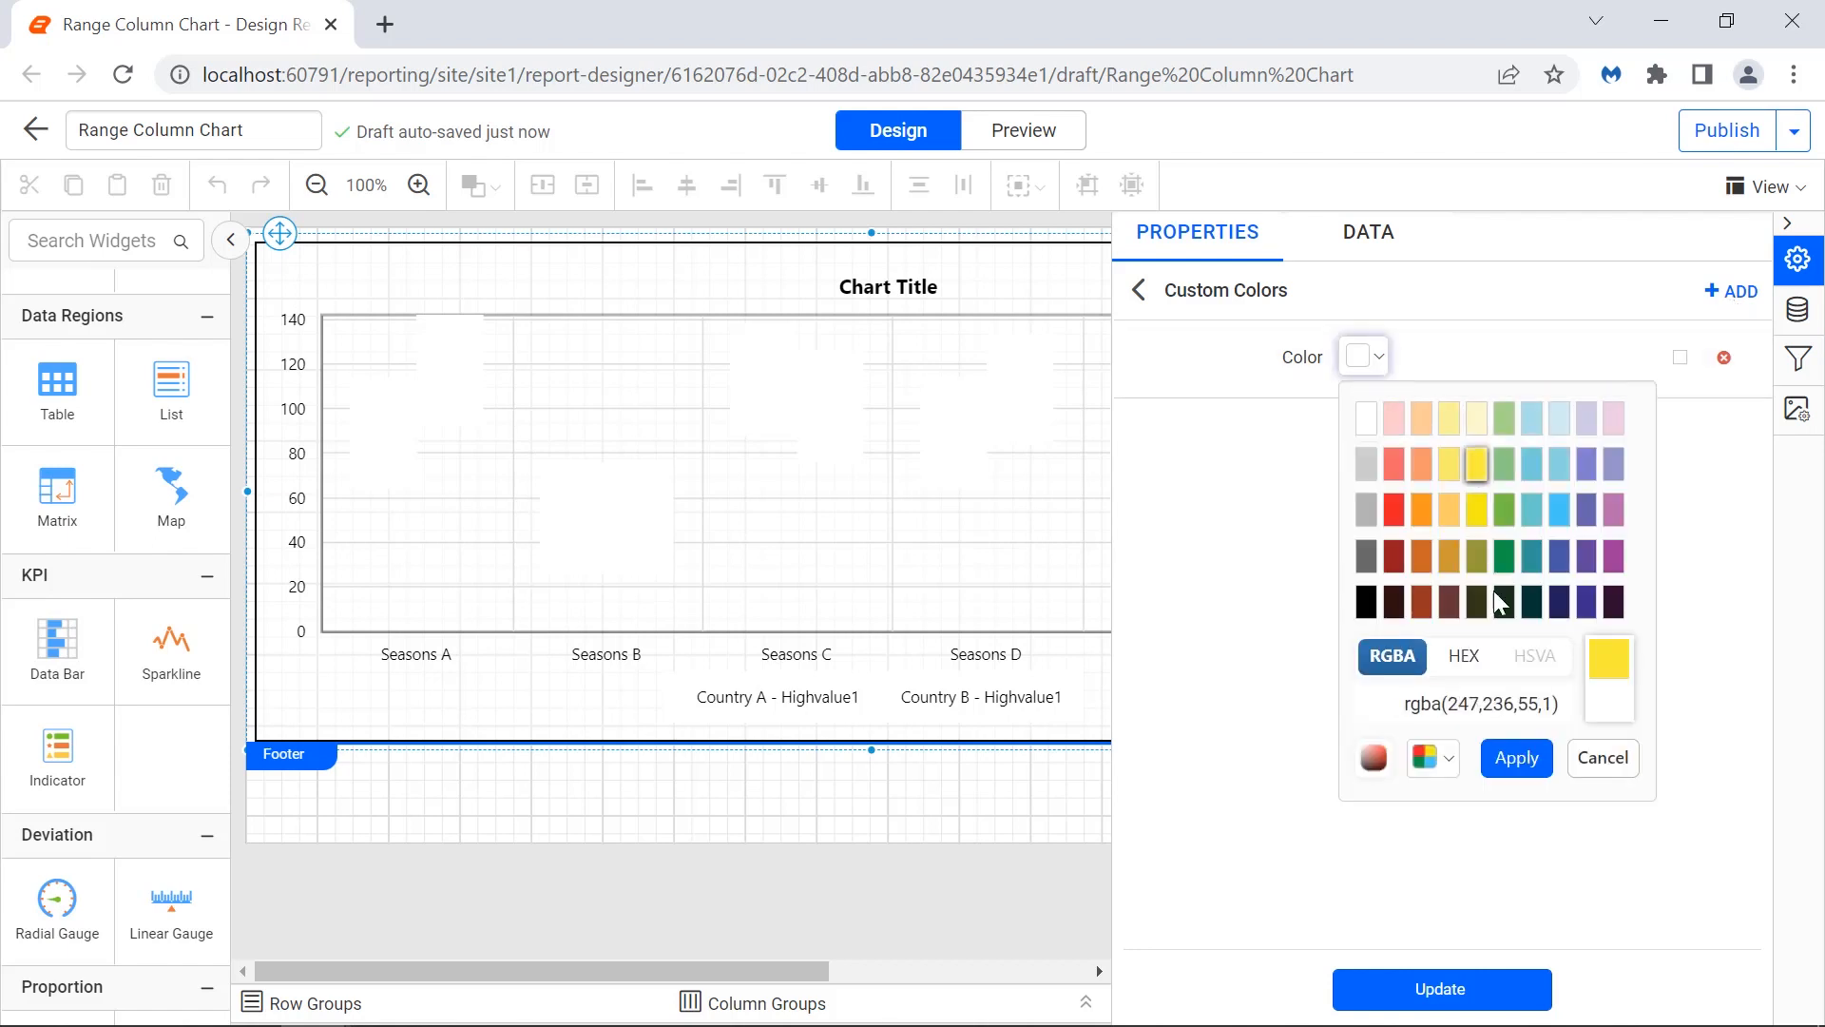
pyautogui.click(1512, 758)
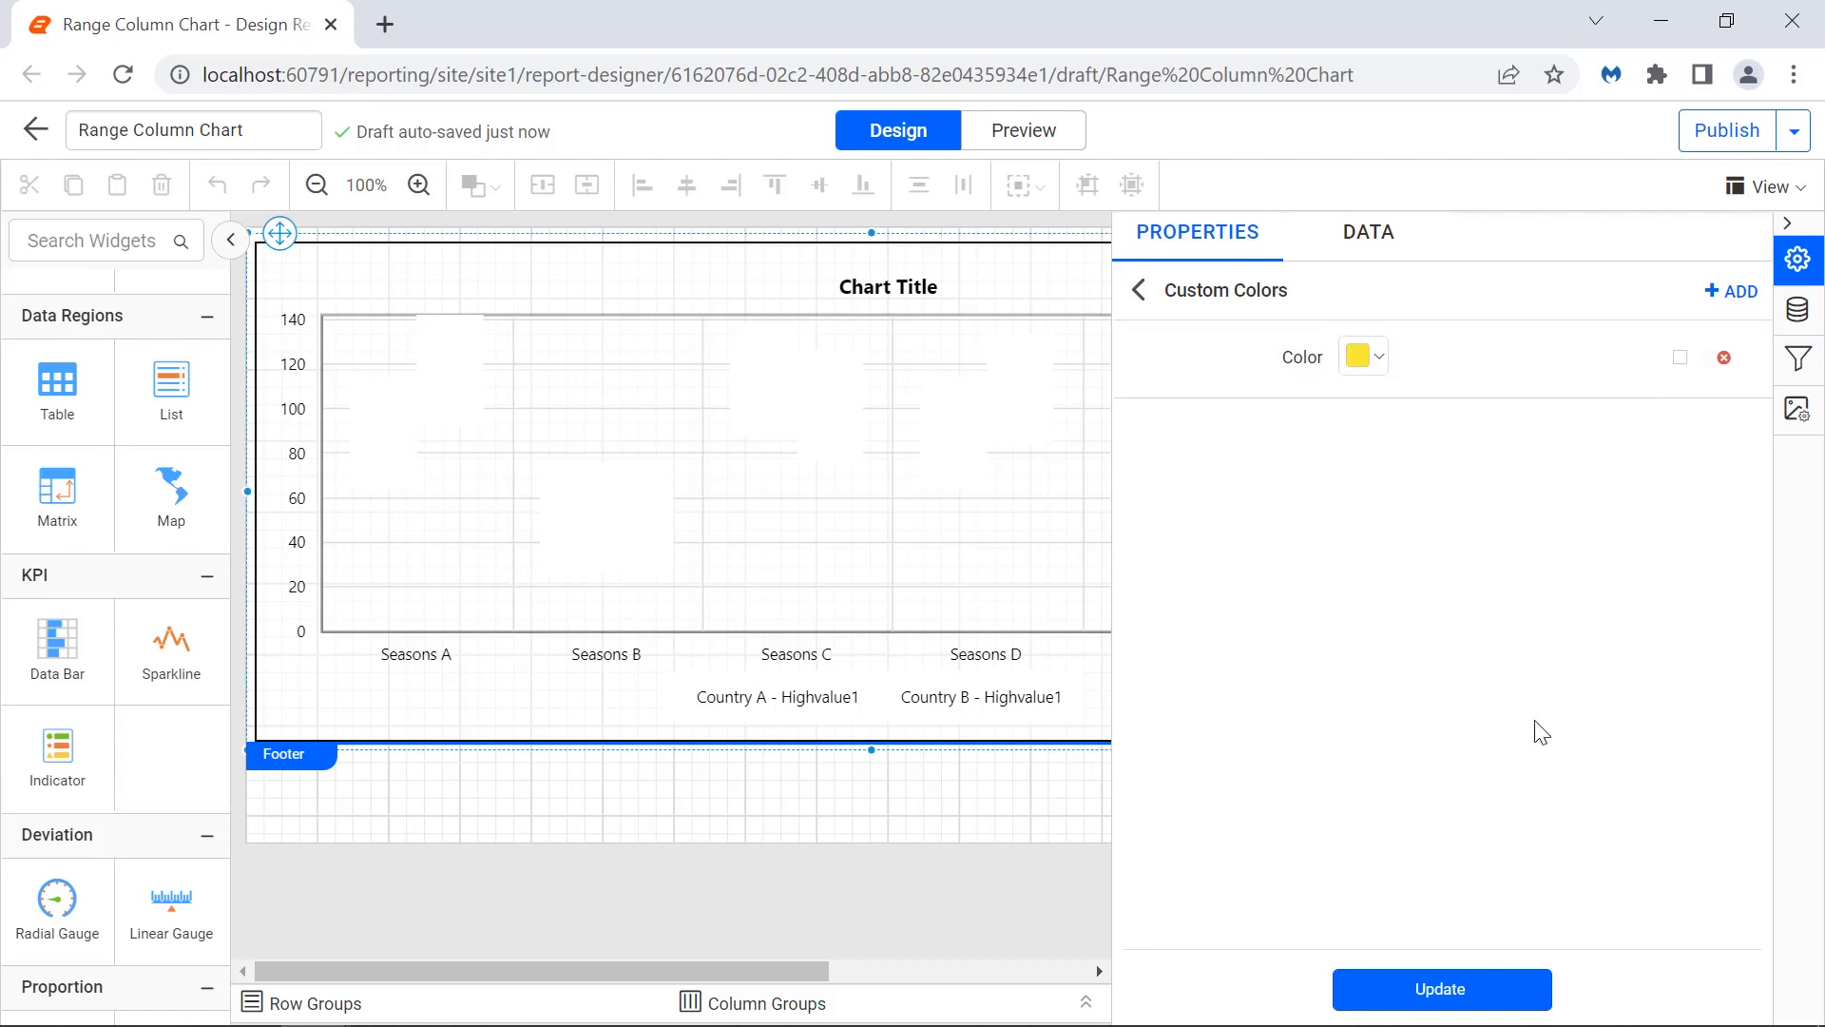
# Add an orange second custom color and apply the custom colors list.
pyautogui.click(1732, 292)
pyautogui.click(1365, 435)
pyautogui.click(1420, 589)
pyautogui.click(1517, 836)
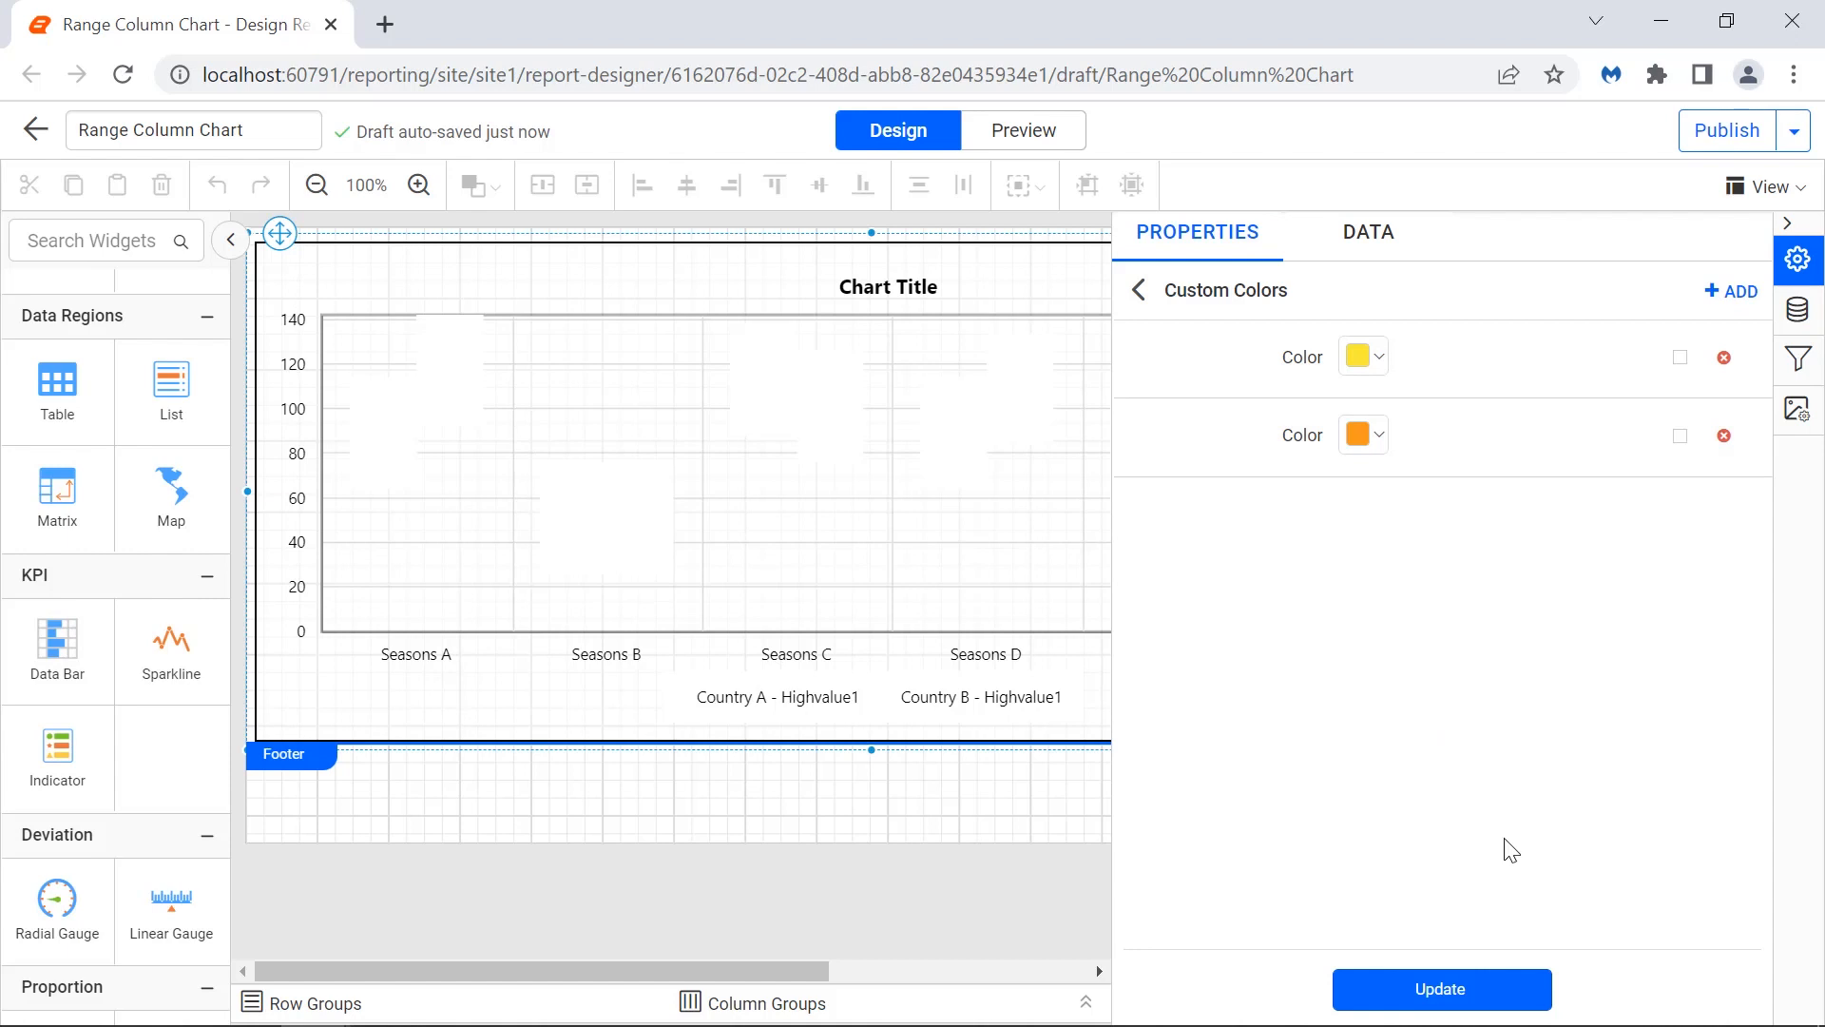
pyautogui.click(1503, 998)
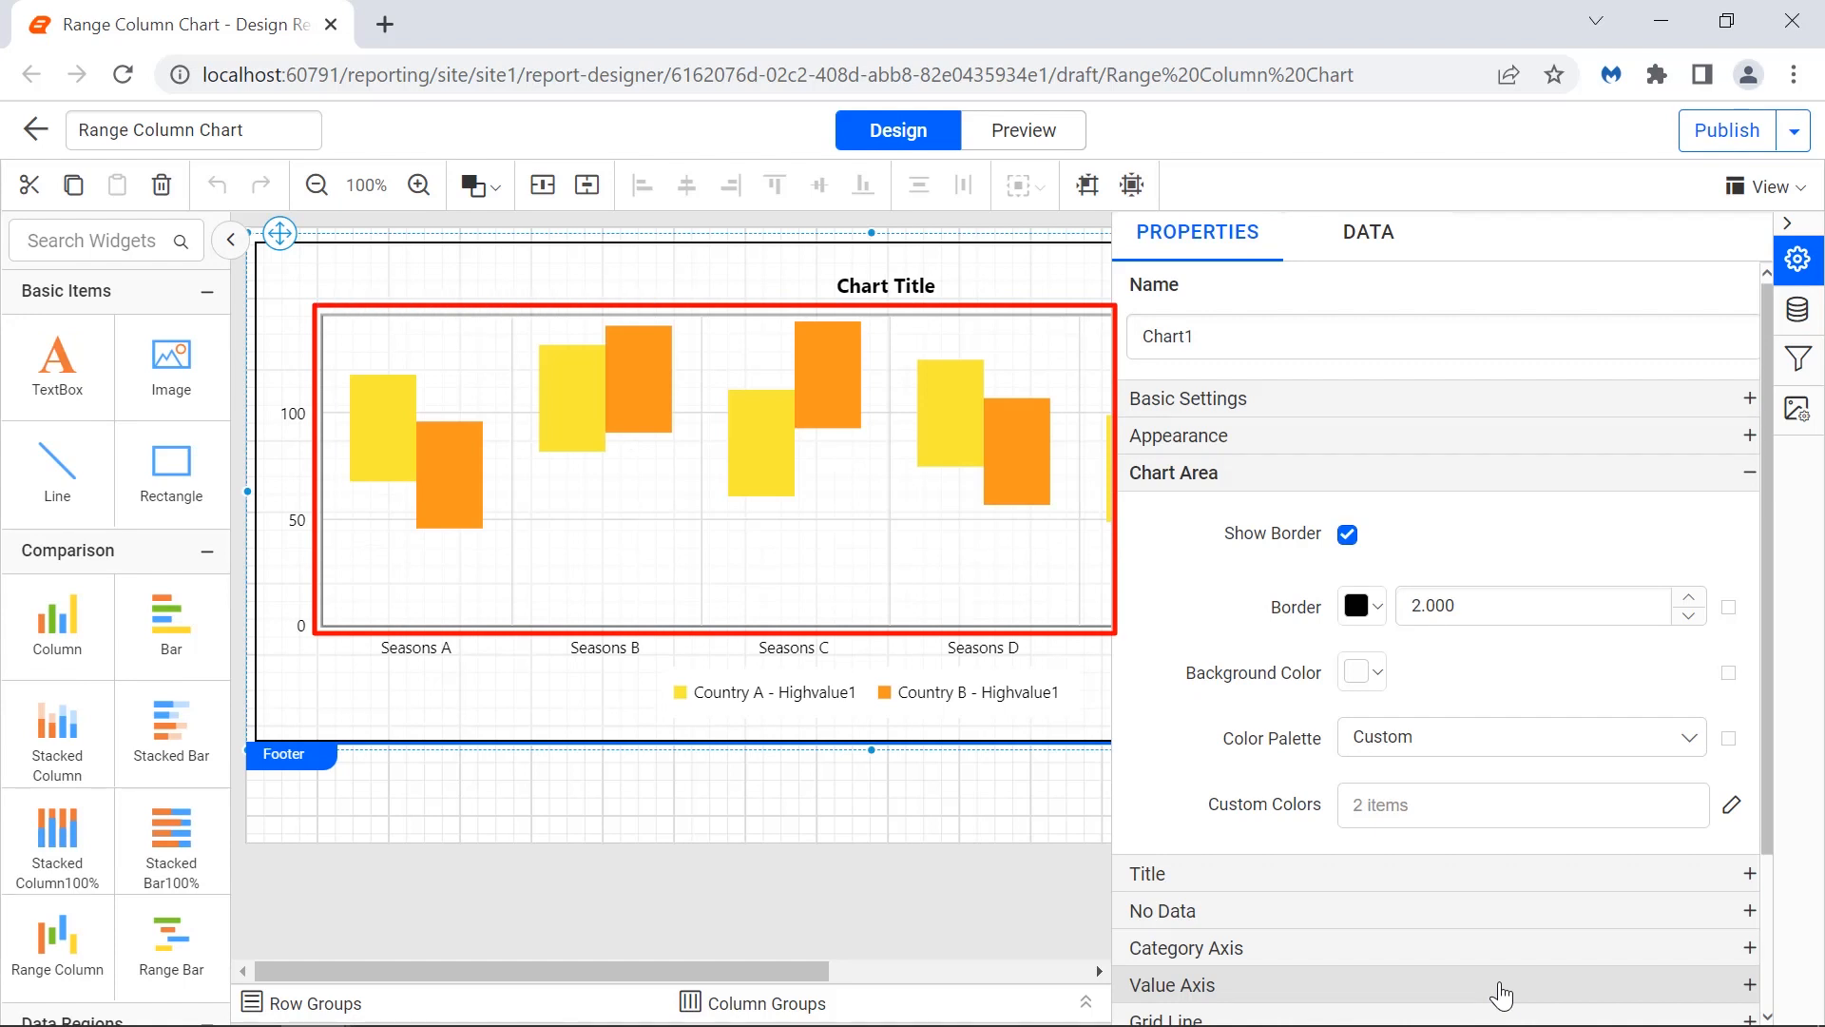
# Set the chart title text to "Climate of France and Italy by Seasons".
pyautogui.click(1543, 873)
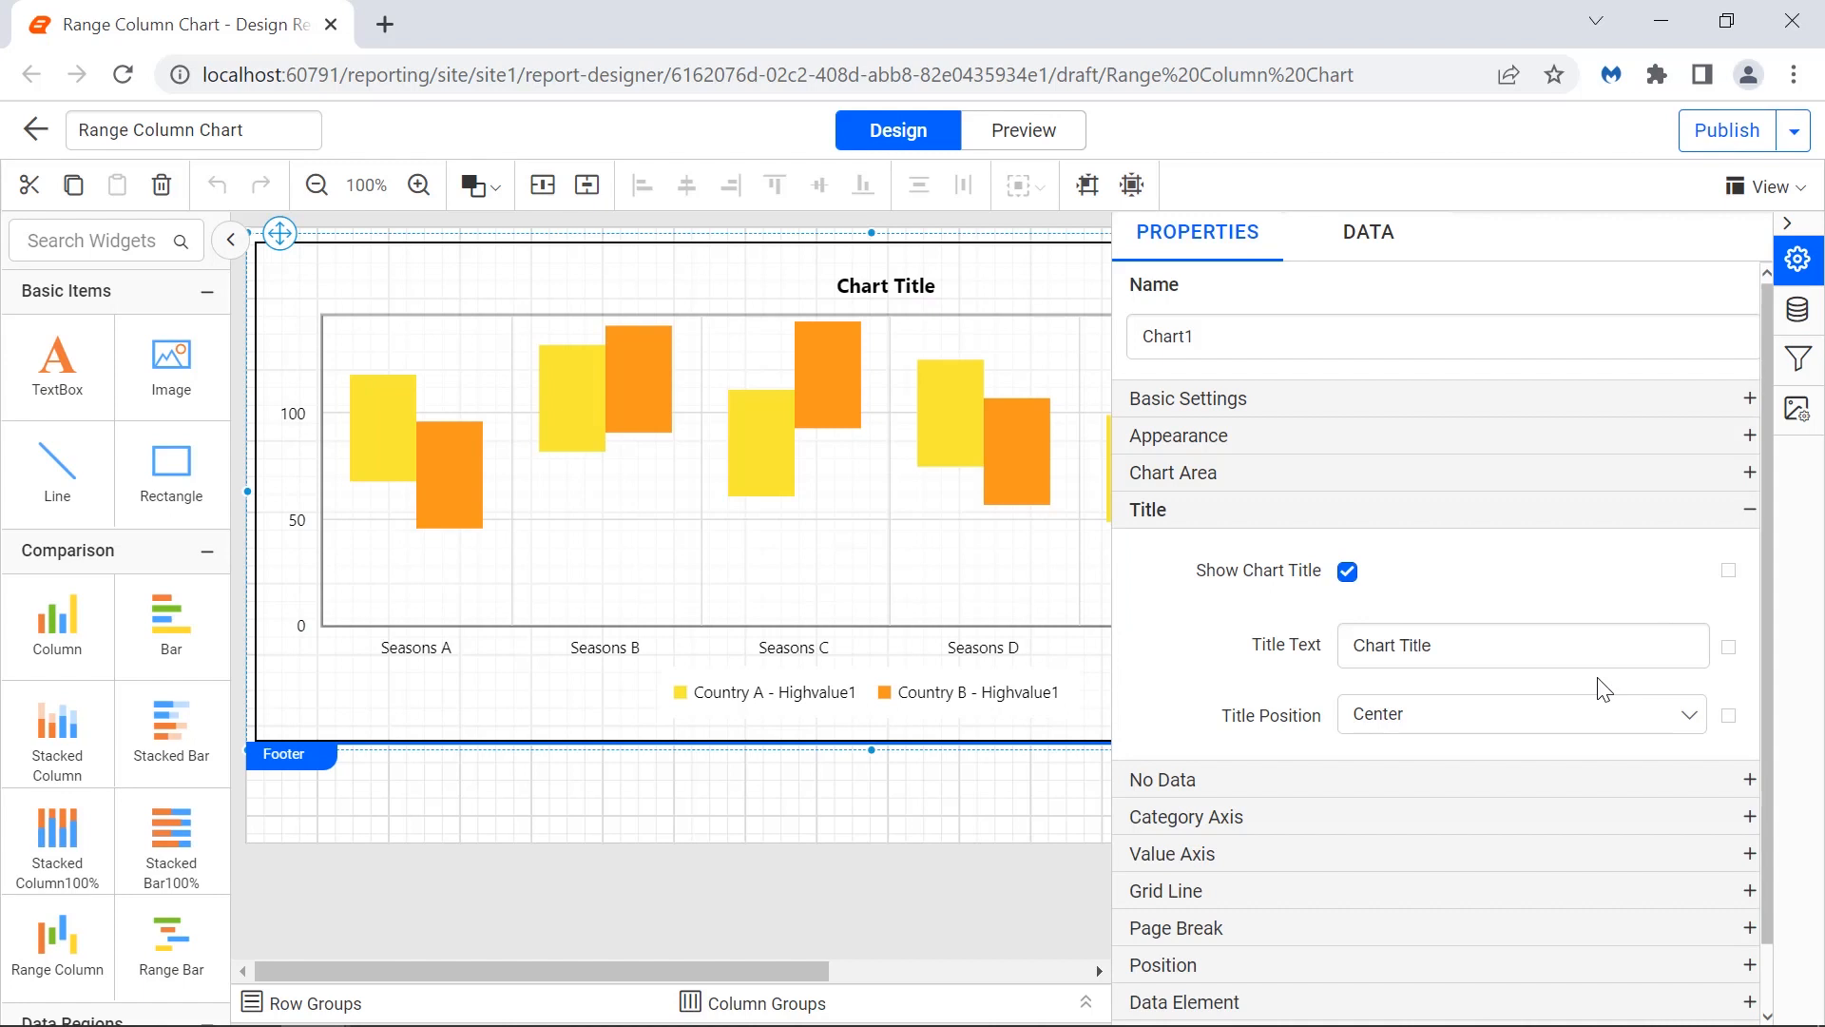
pyautogui.tripleClick(1591, 645)
pyautogui.write('Clim')
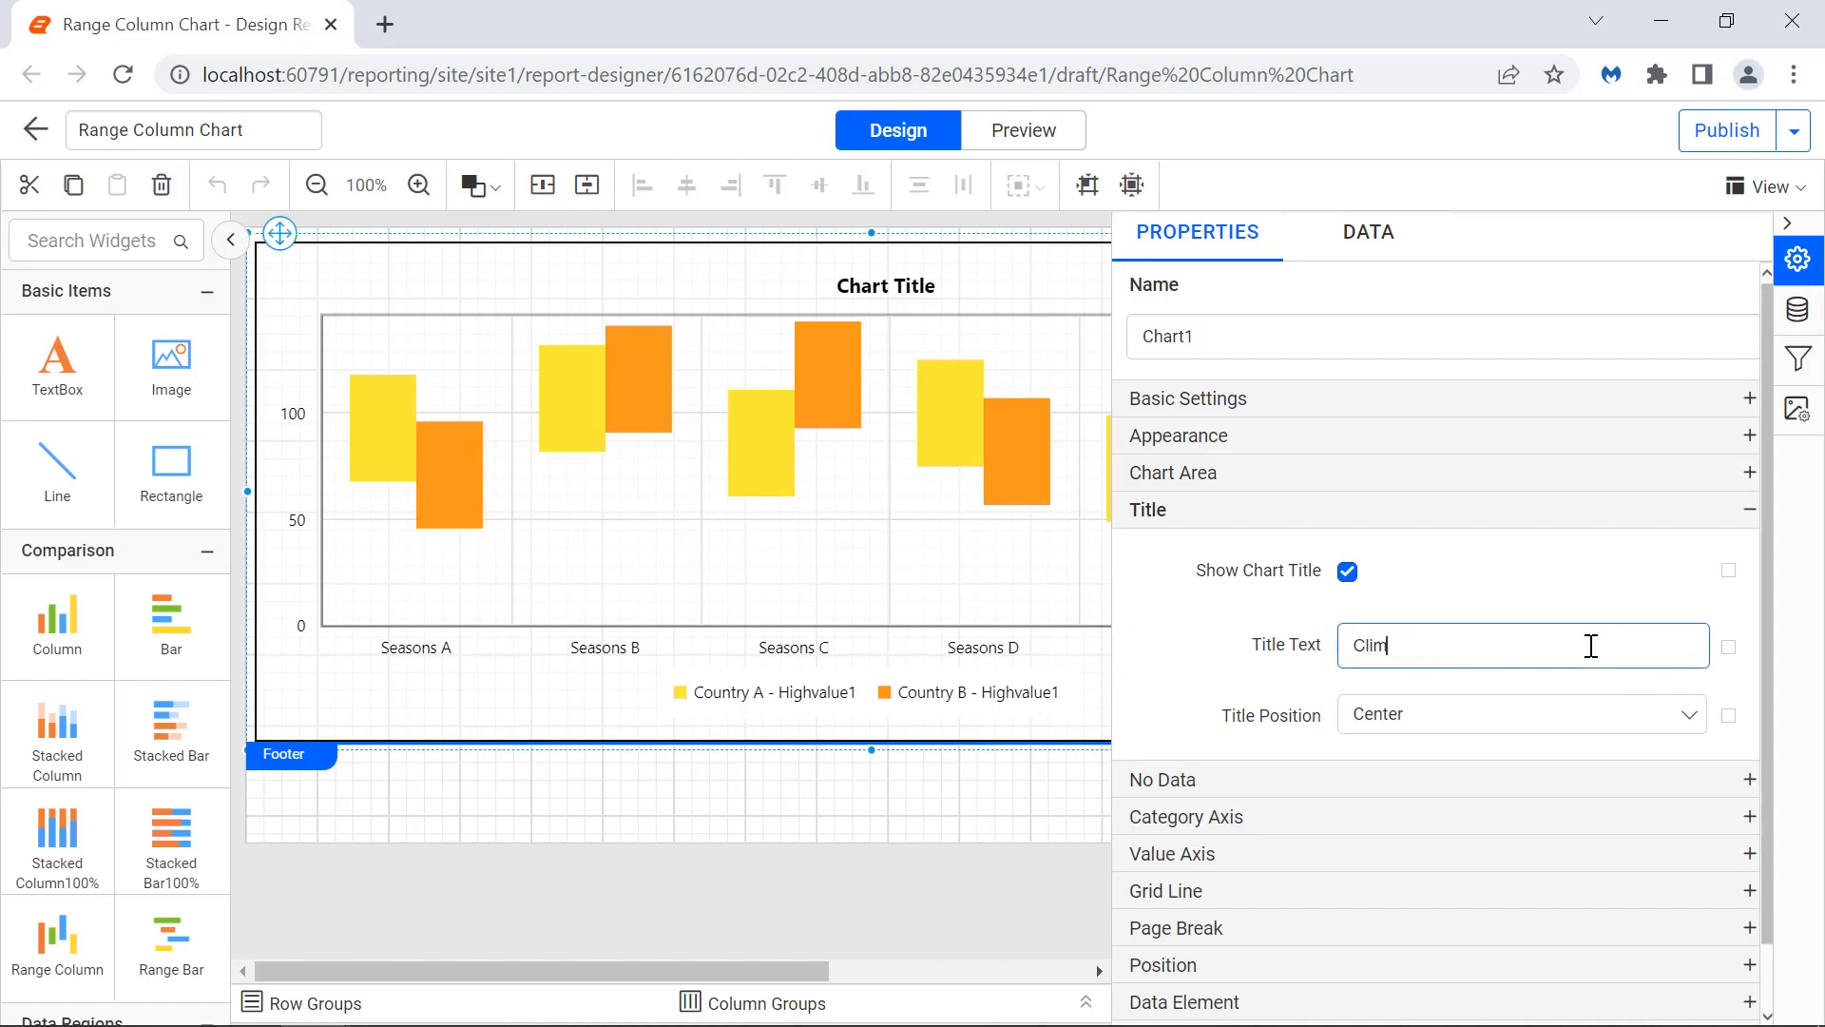
pyautogui.write('ate of France and Italy by Seasons')
pyautogui.click(1597, 685)
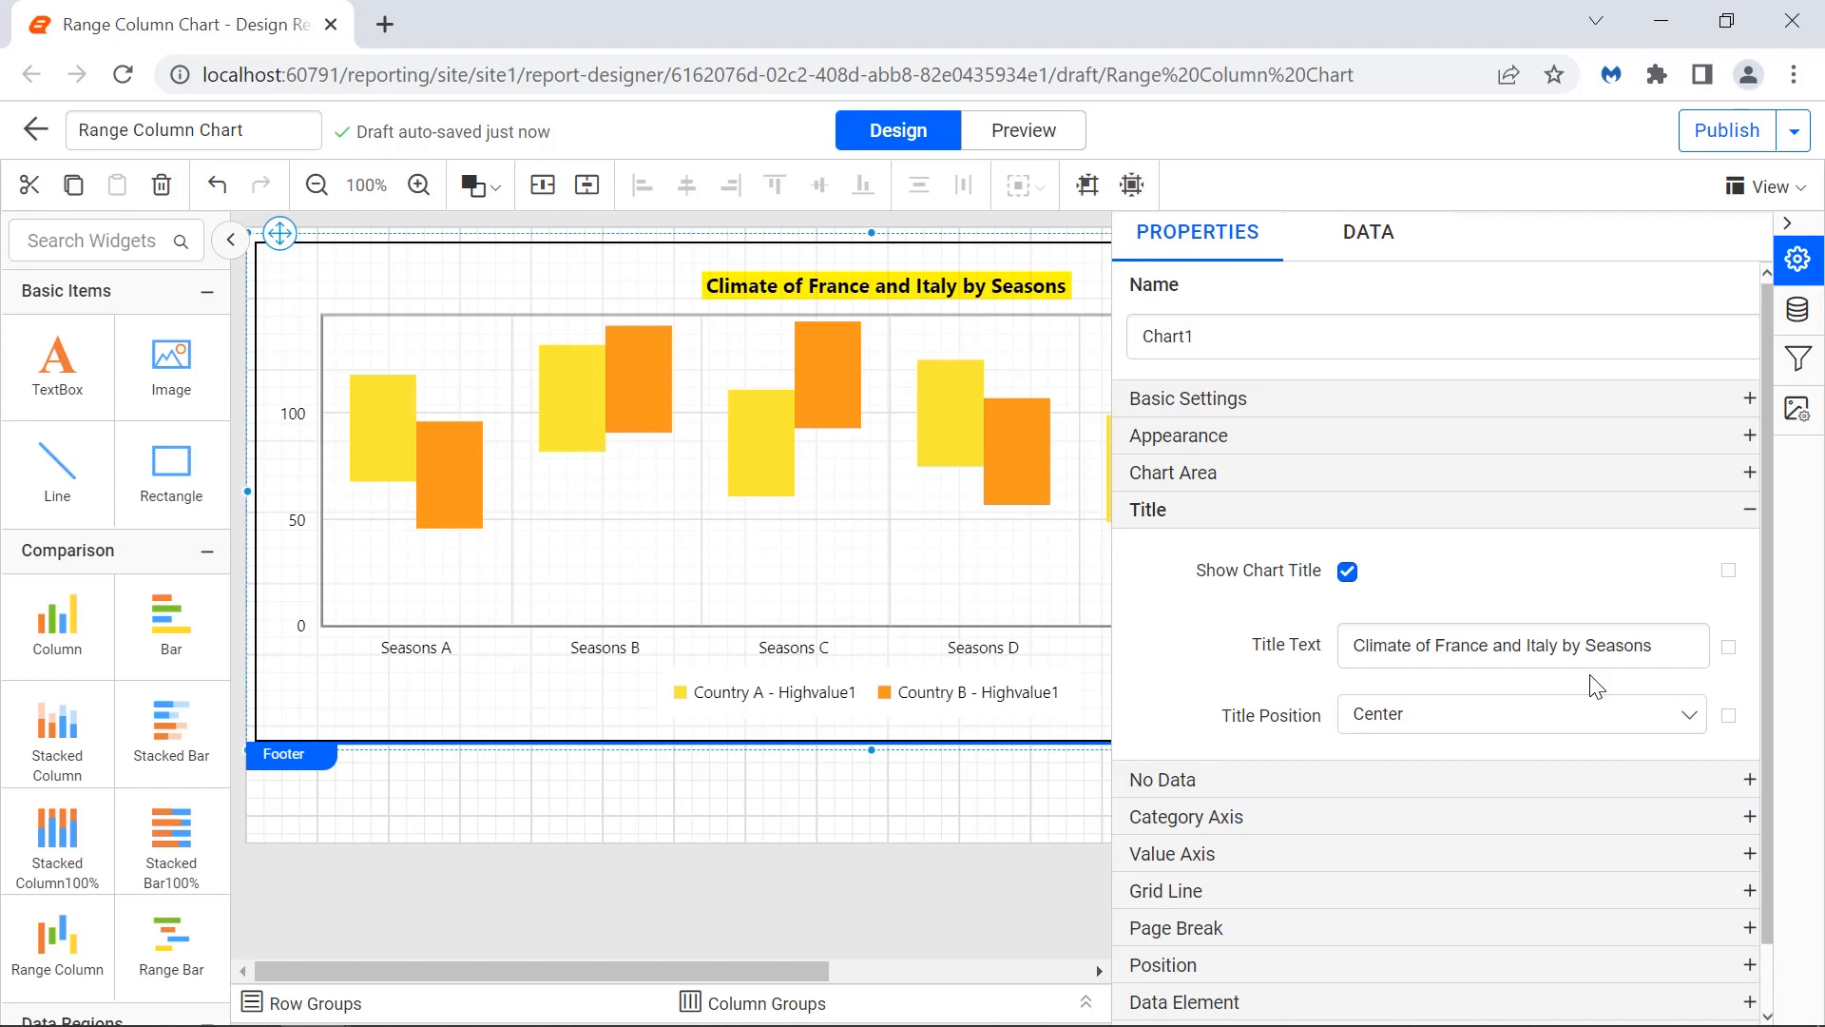
# Set the No Data message to "No Data to Display".
pyautogui.click(1701, 783)
pyautogui.click(1666, 741)
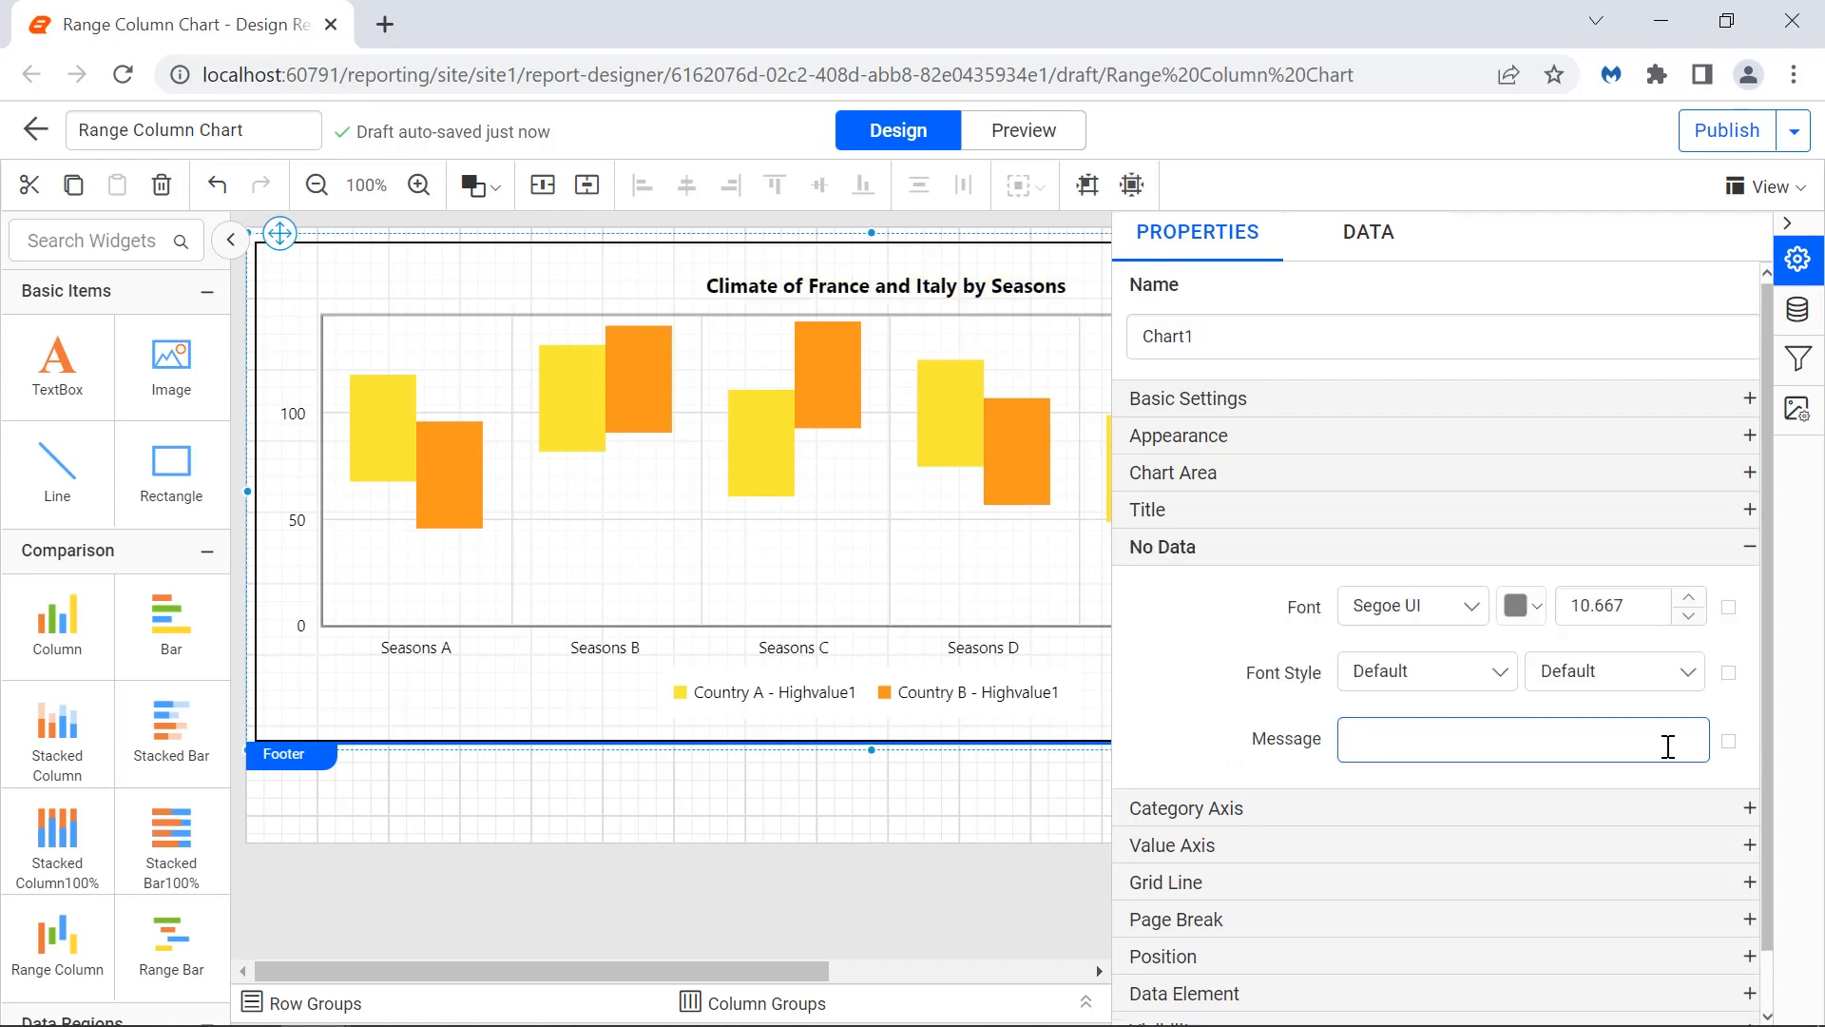
pyautogui.write('No Data to Display')
pyautogui.click(1671, 783)
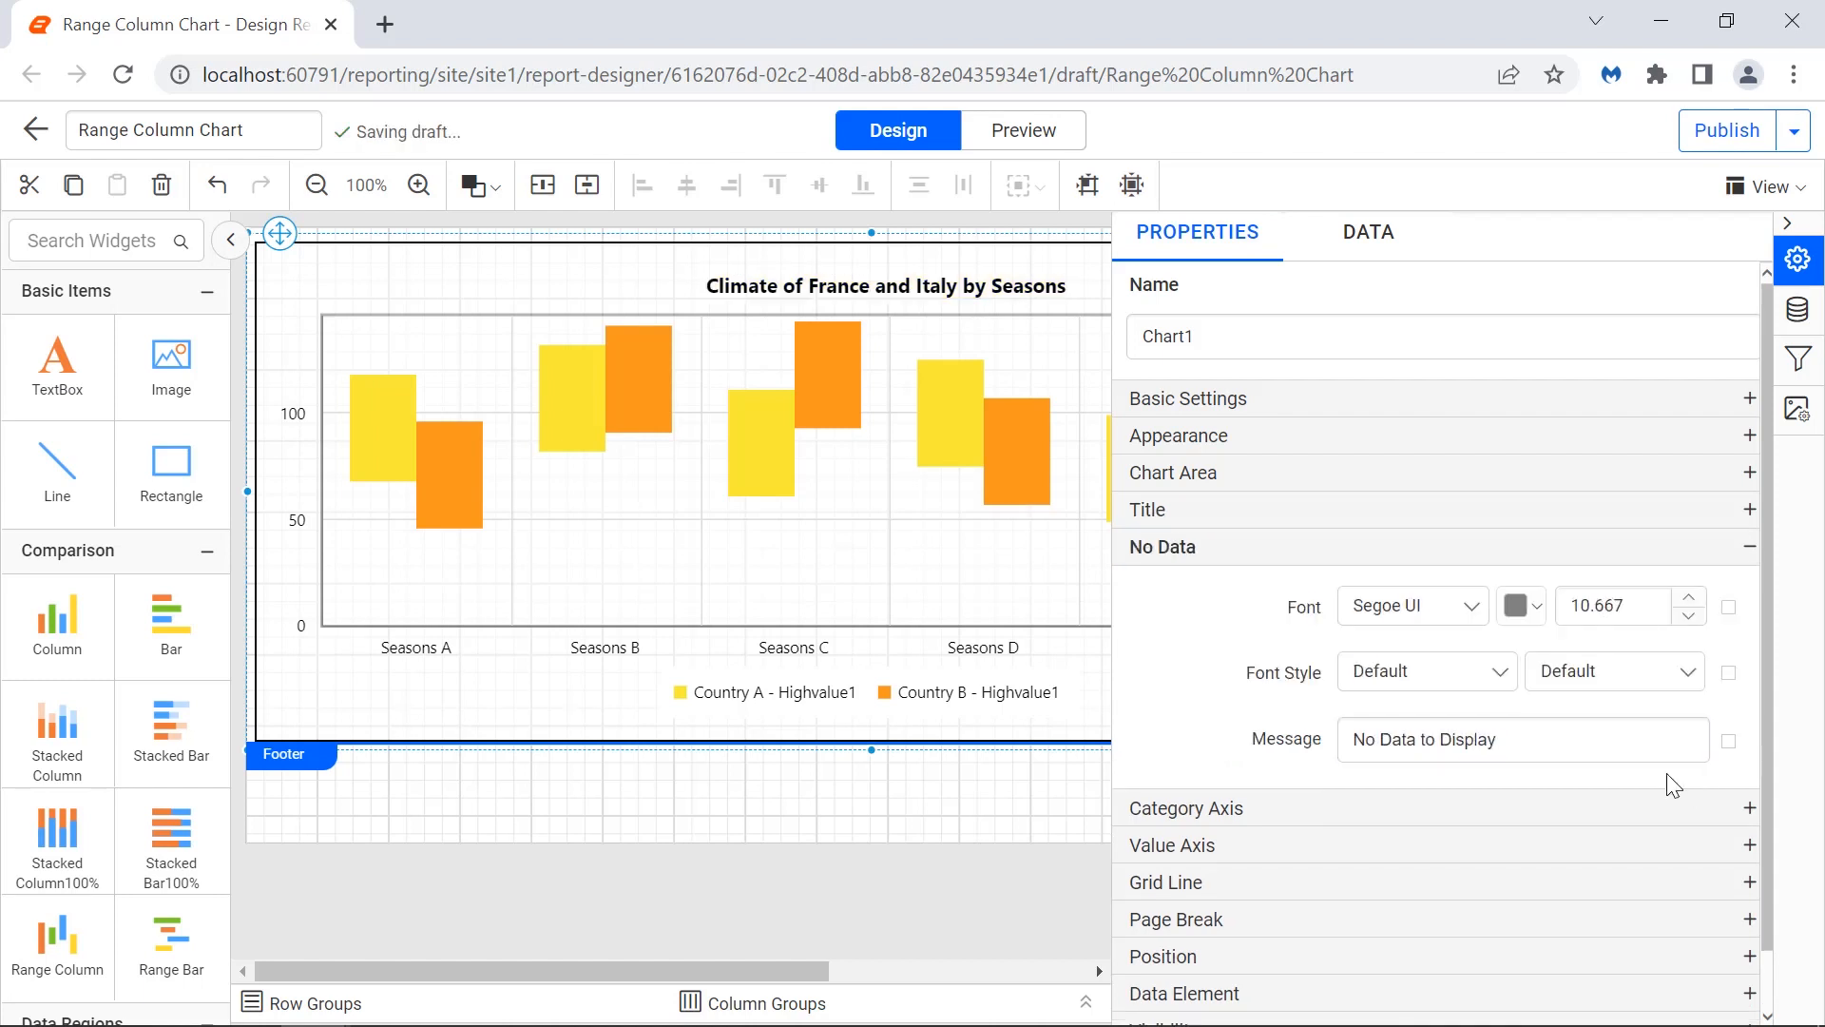
# Set the category axis title to "Seasons".
pyautogui.click(1675, 803)
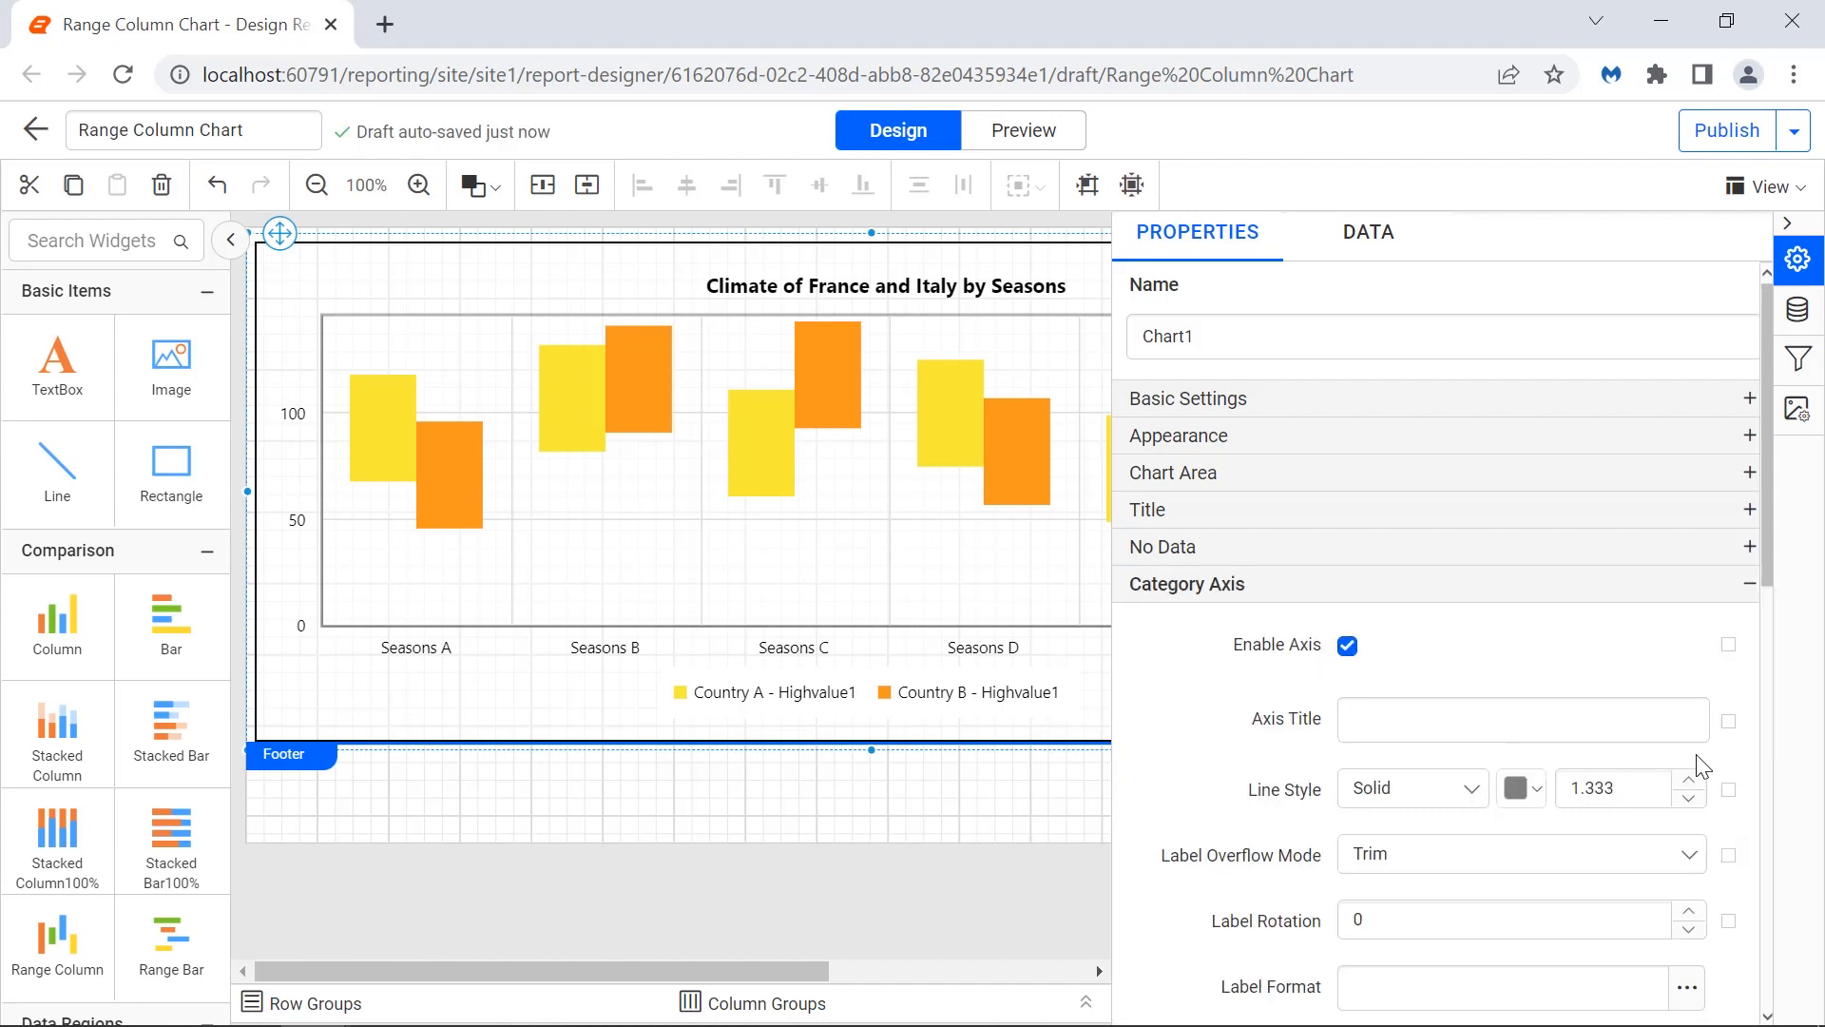
pyautogui.click(1675, 722)
pyautogui.write('Seas')
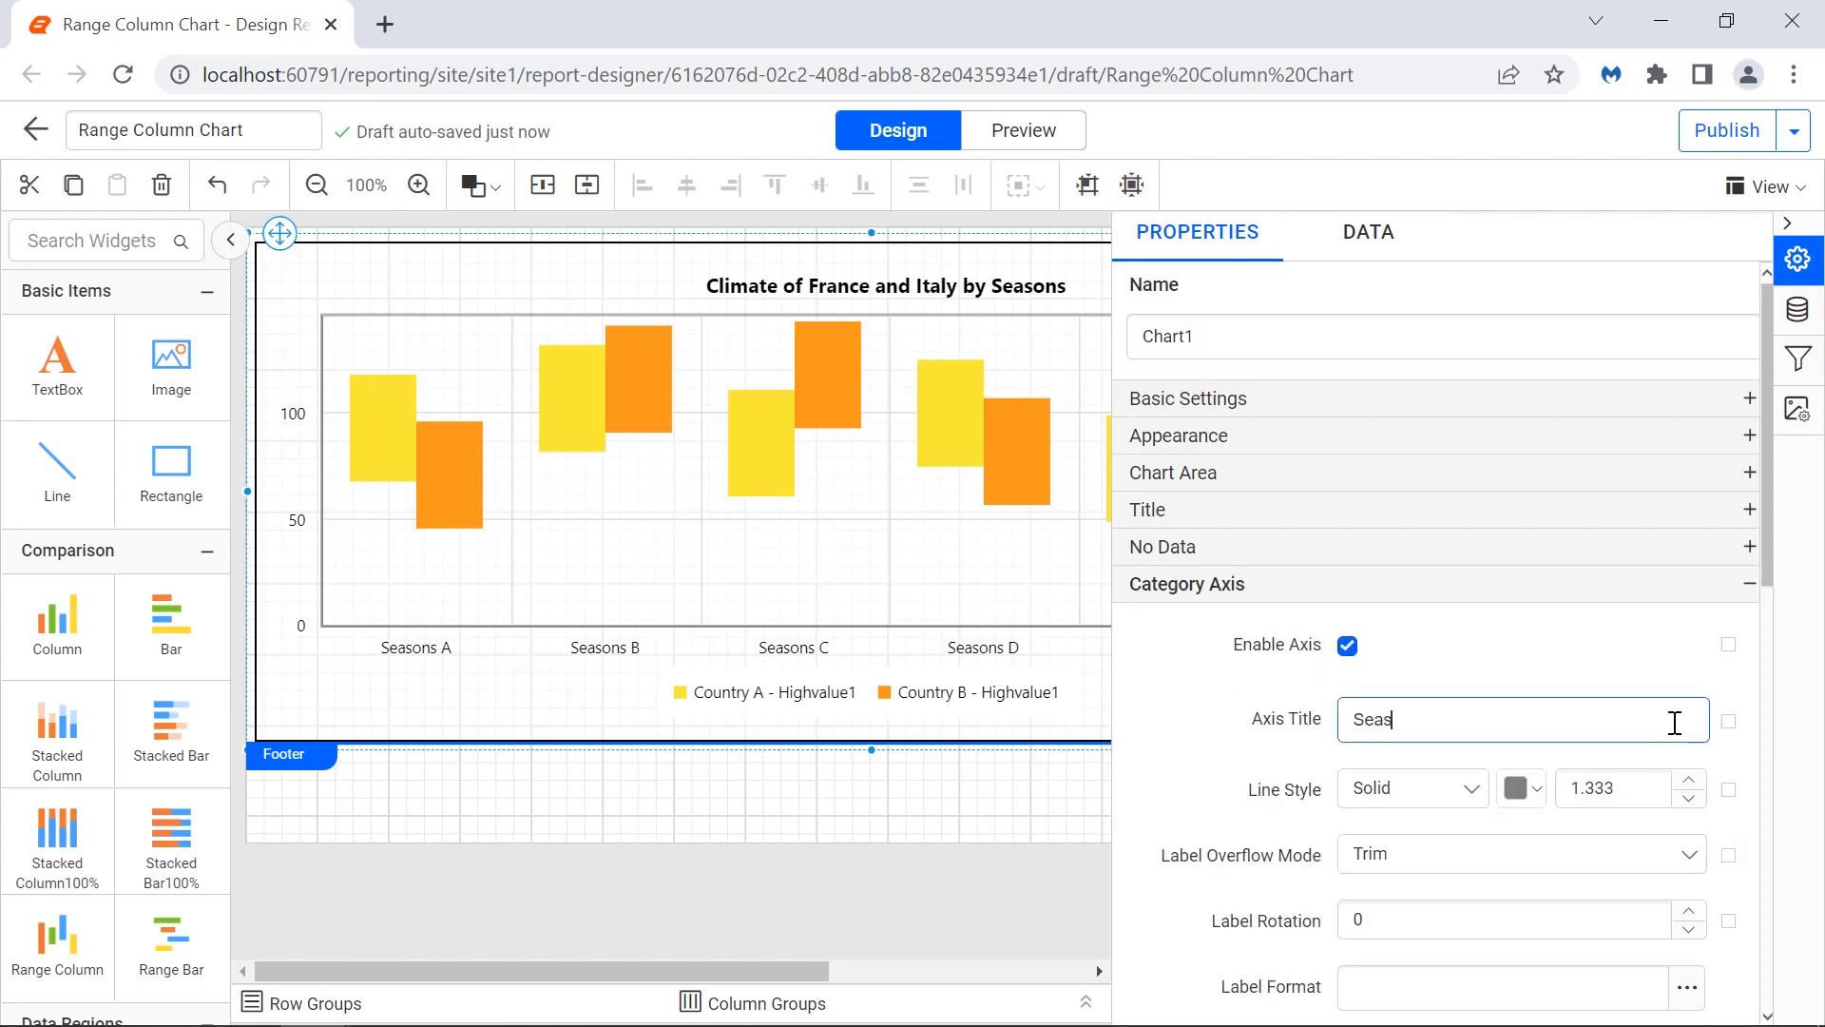
pyautogui.write('ons')
pyautogui.click(1674, 765)
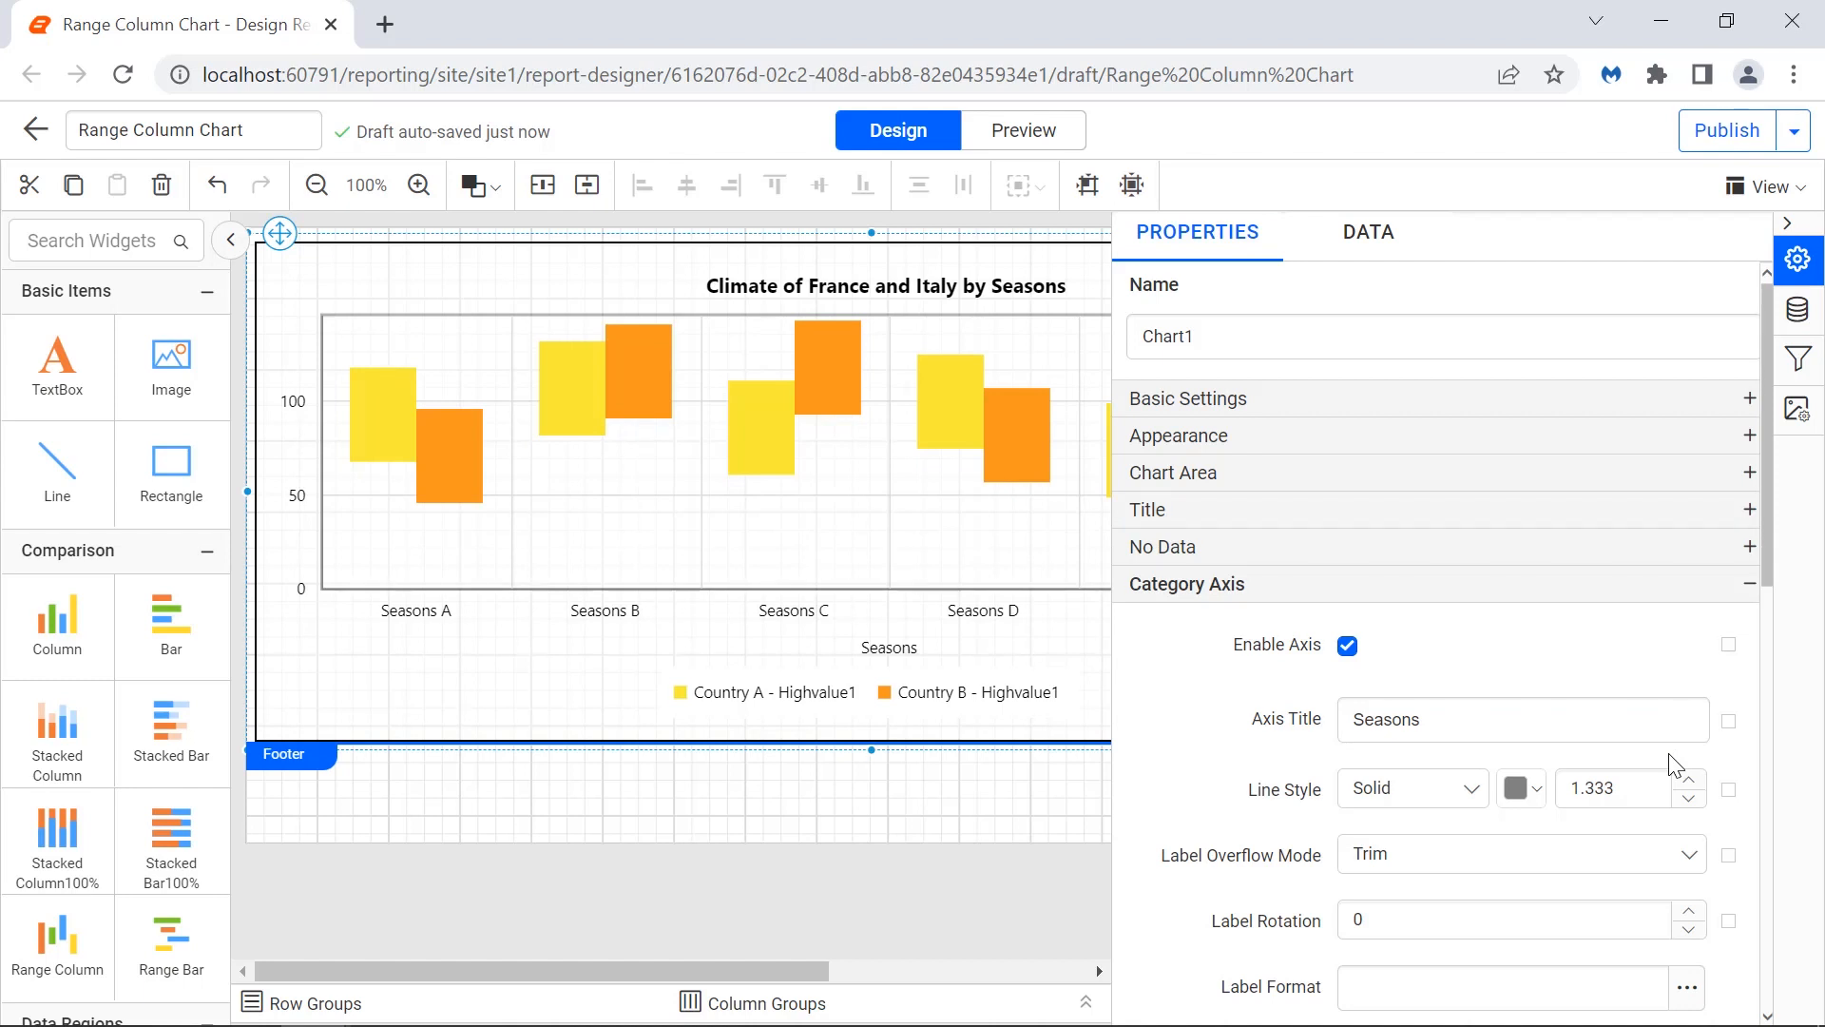
# Format the category axis title font as size 13 and Bold in its advanced options.
pyautogui.click(1728, 723)
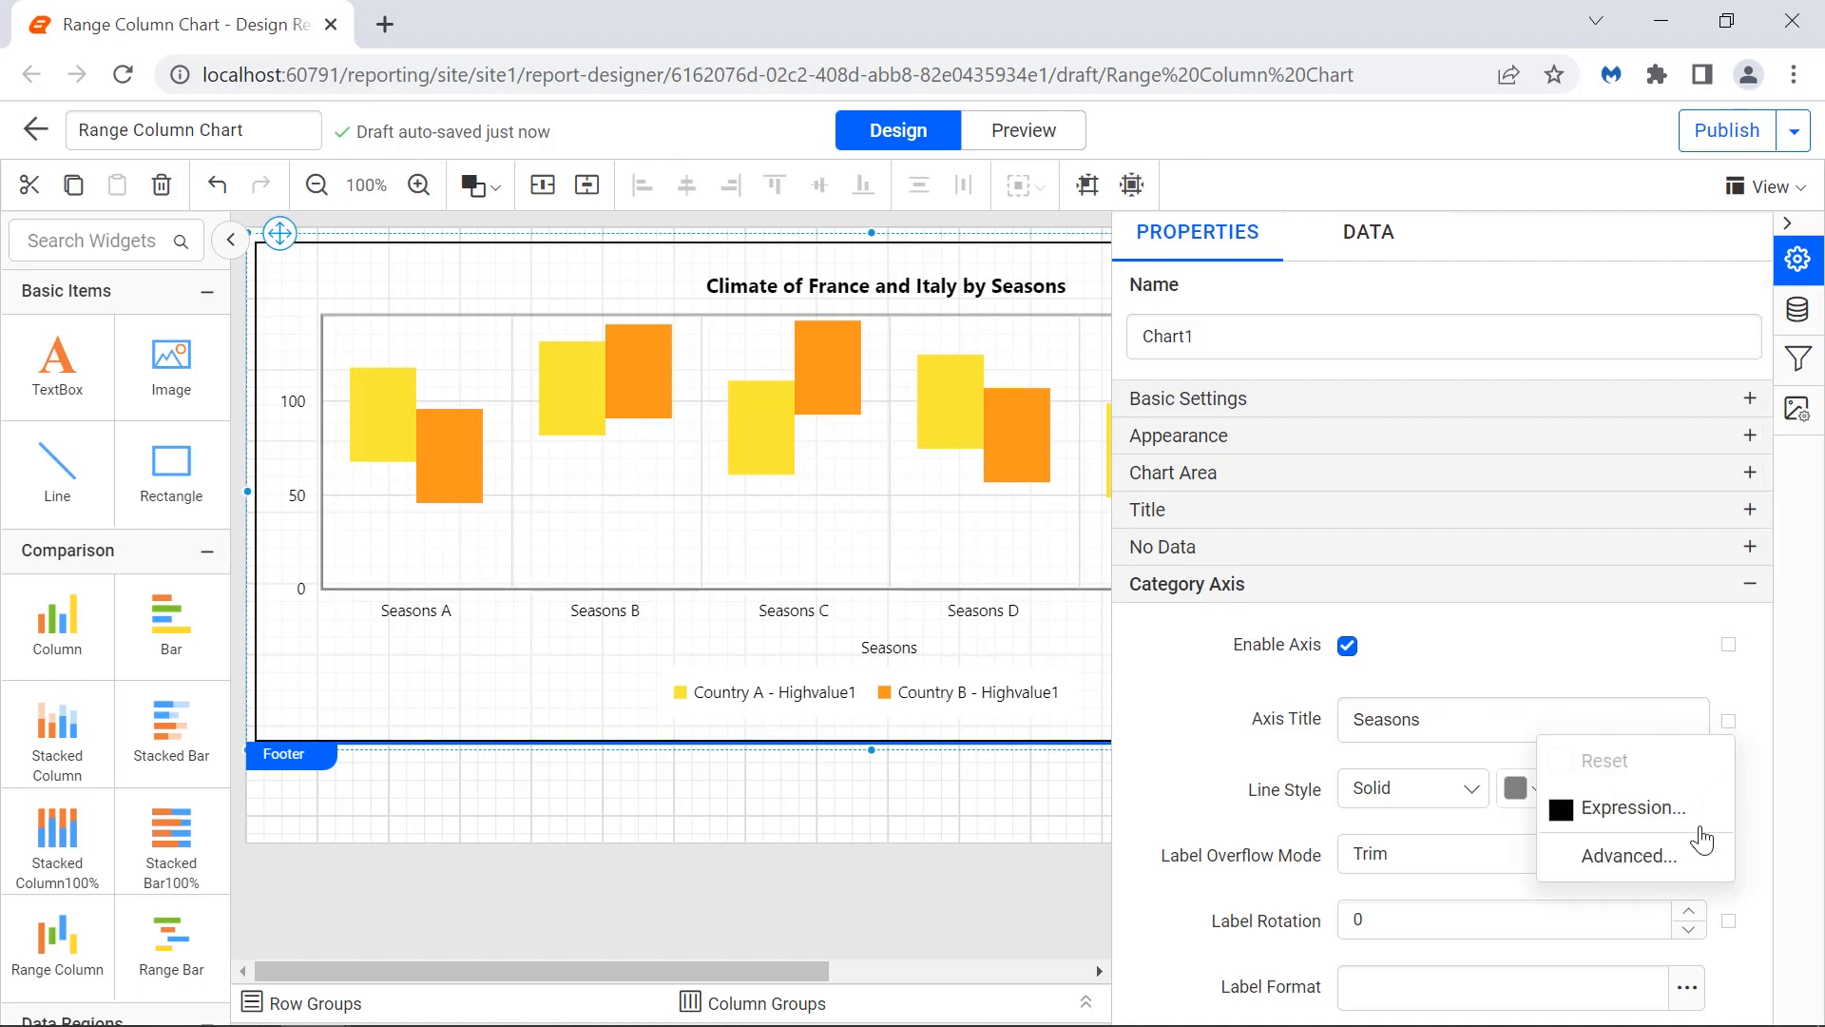
pyautogui.click(1699, 858)
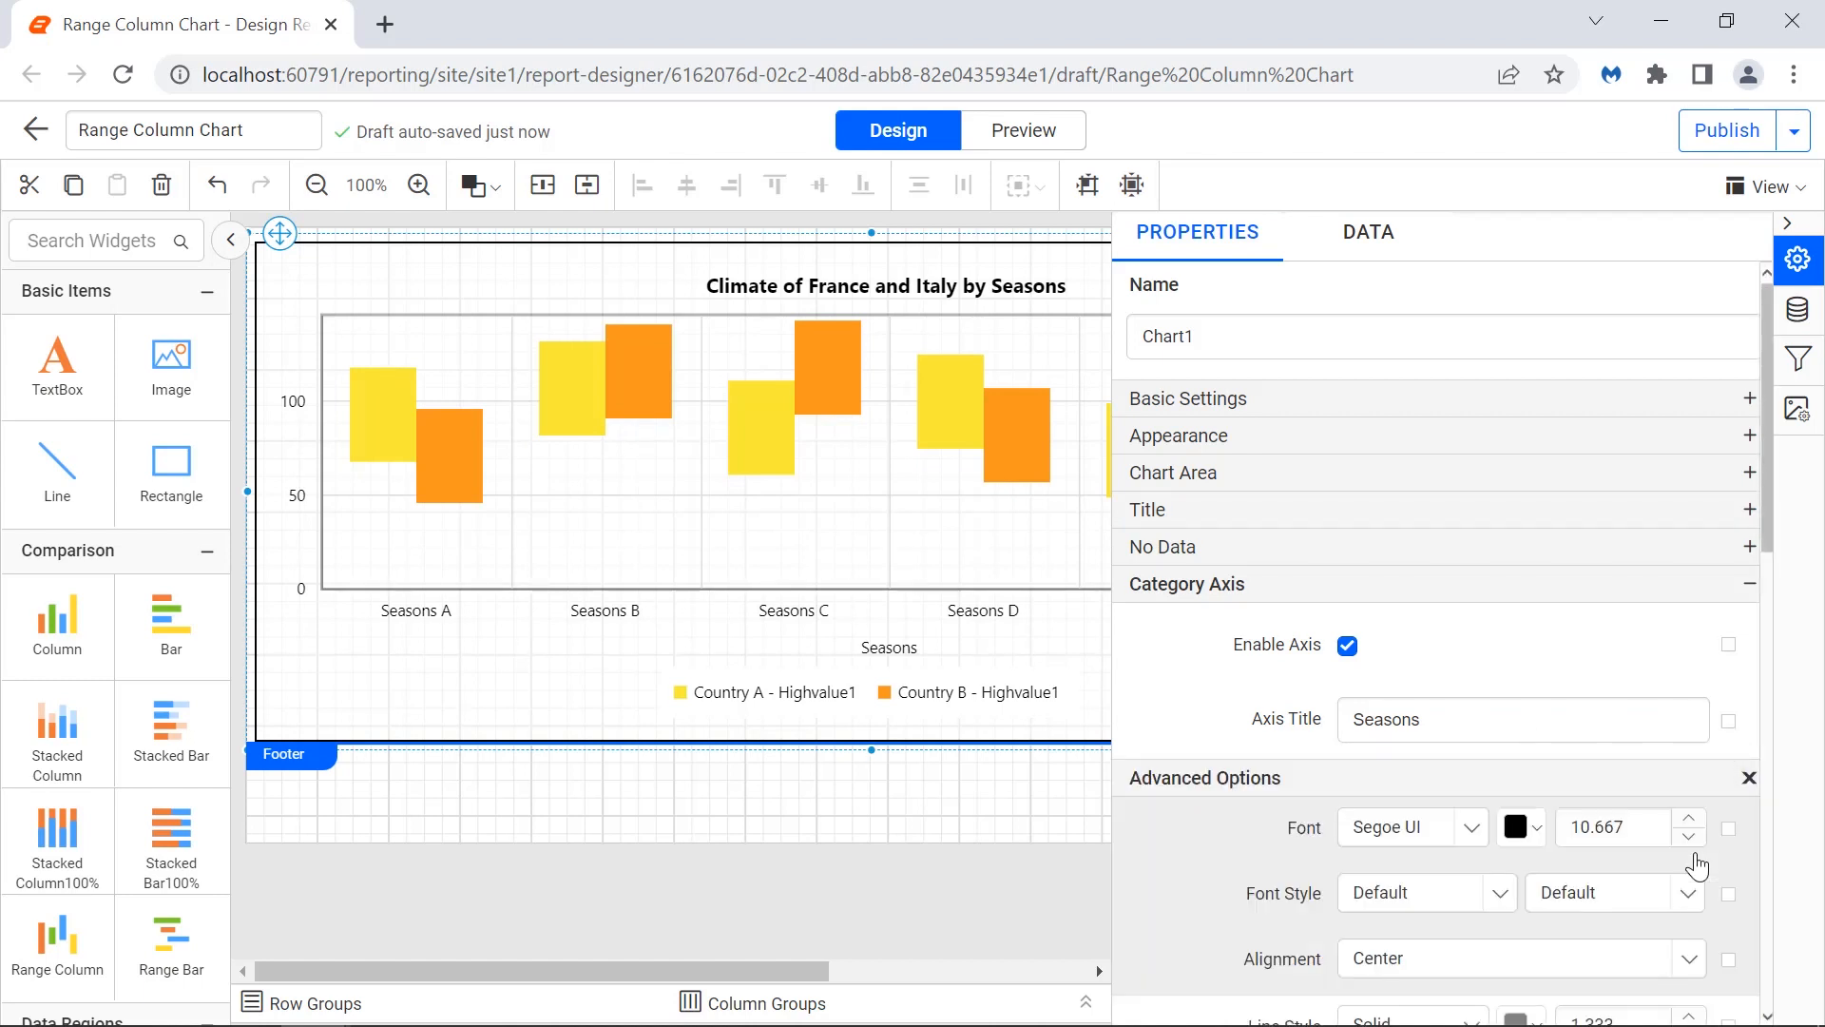
pyautogui.doubleClick(1649, 826)
pyautogui.write('13')
pyautogui.press('Return')
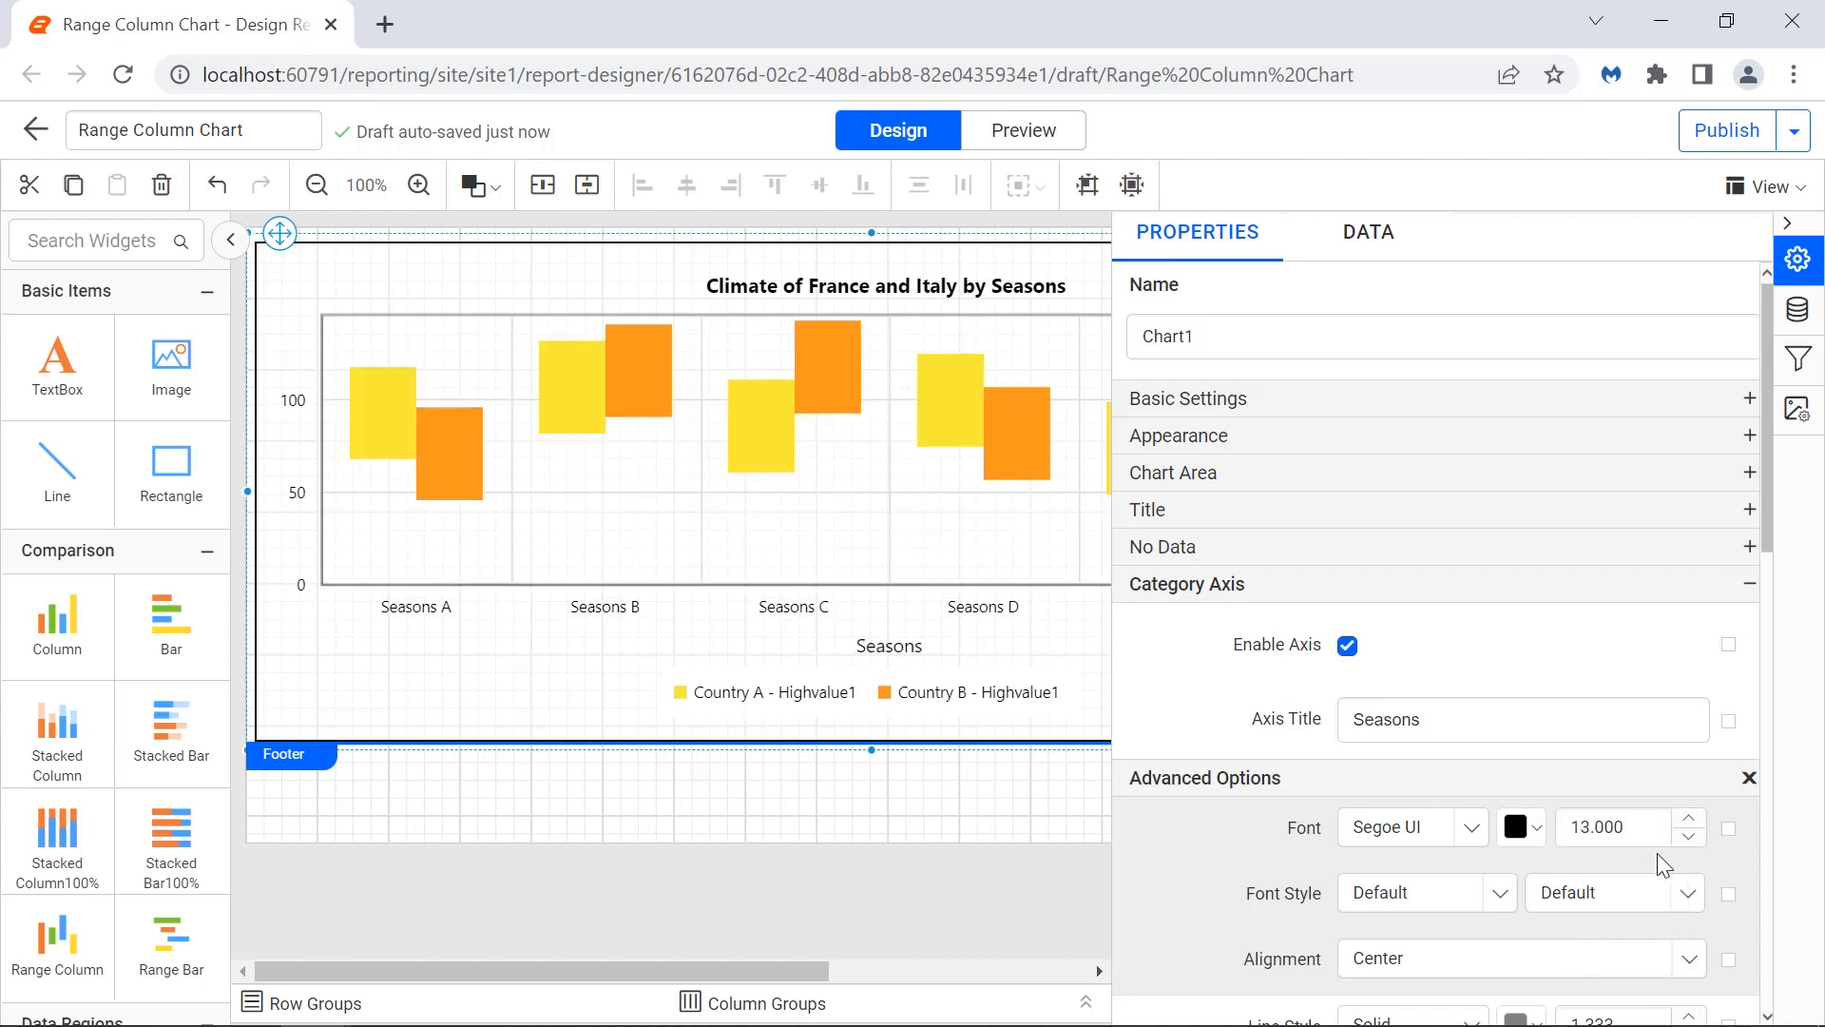
pyautogui.click(1658, 891)
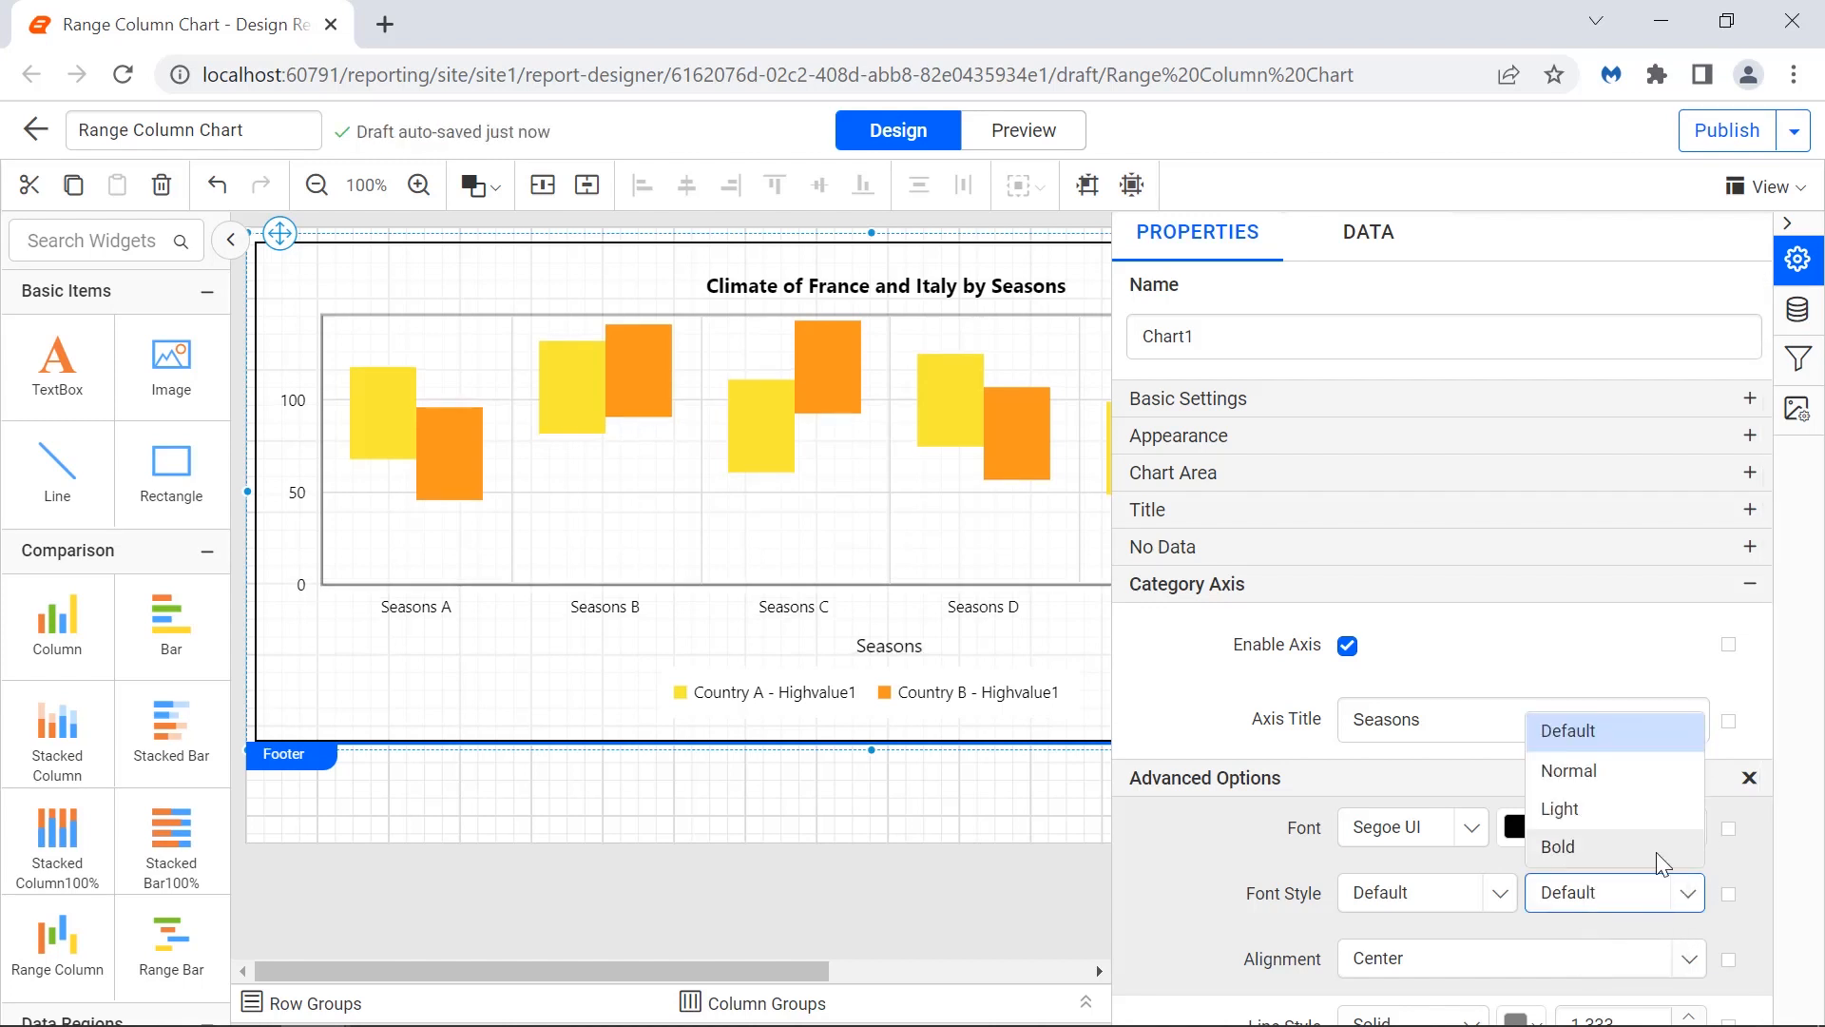
pyautogui.click(1658, 849)
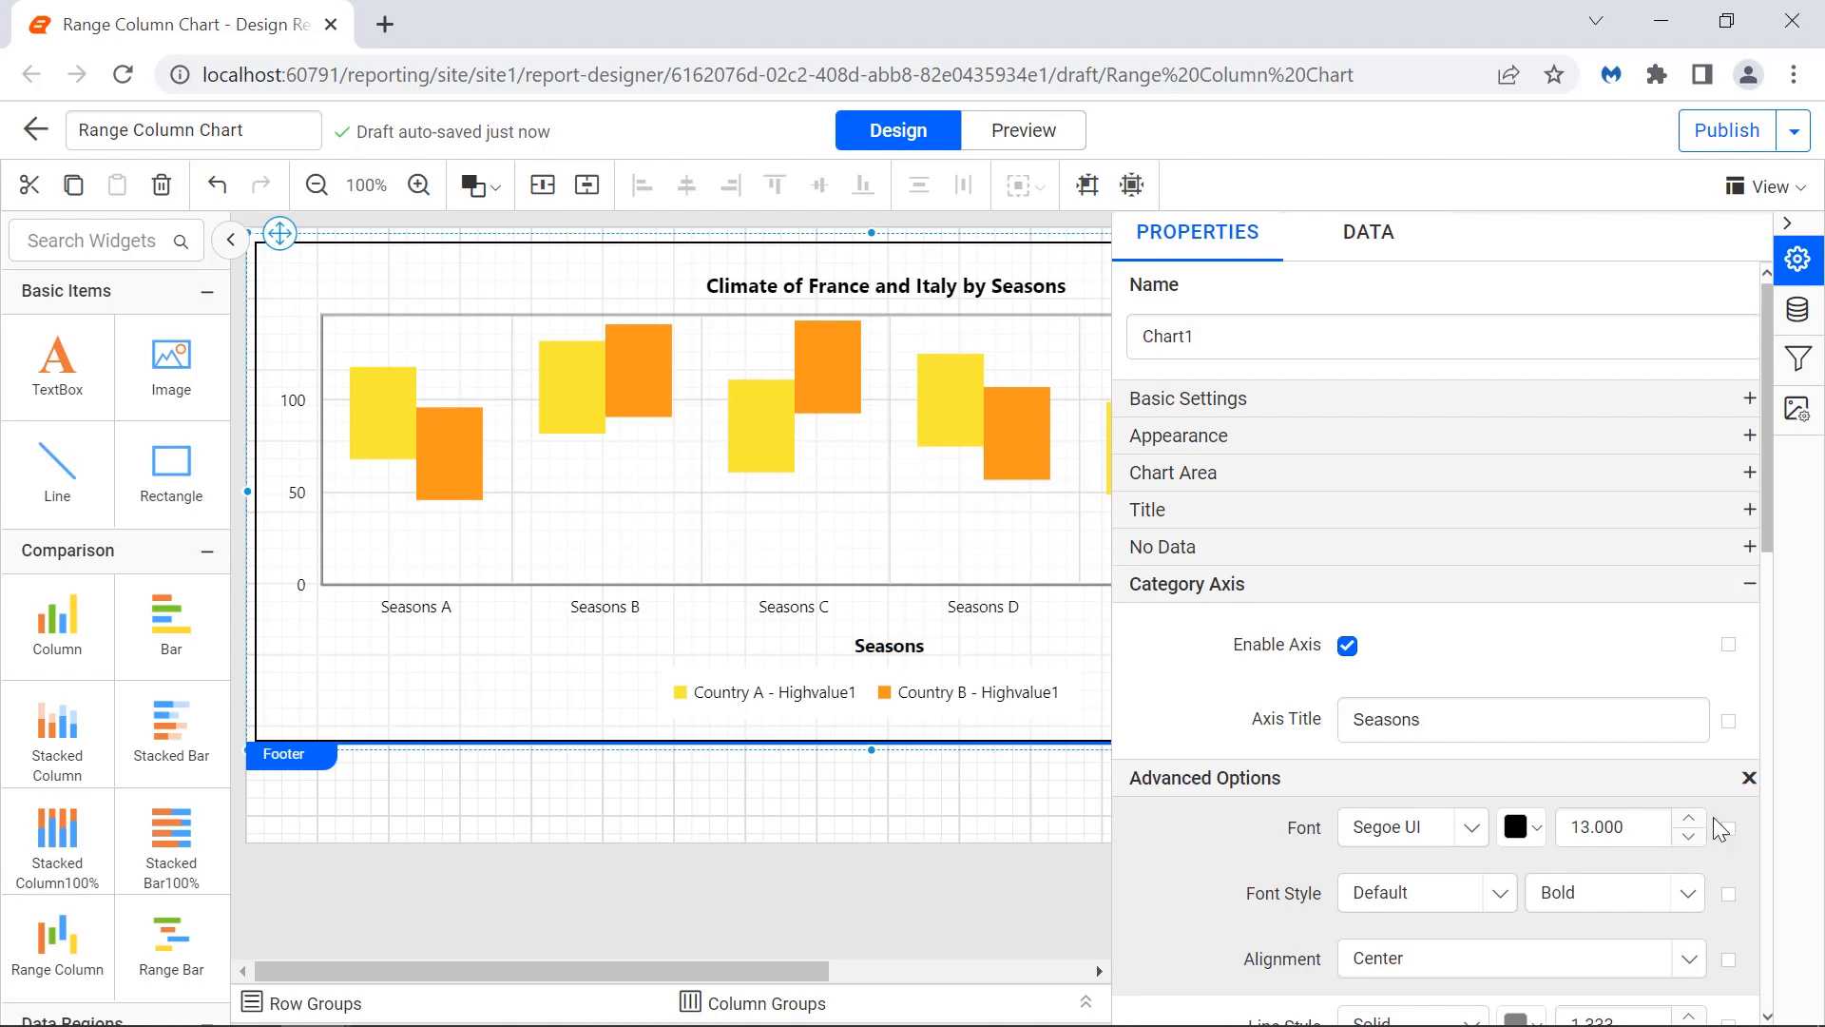
pyautogui.click(1747, 778)
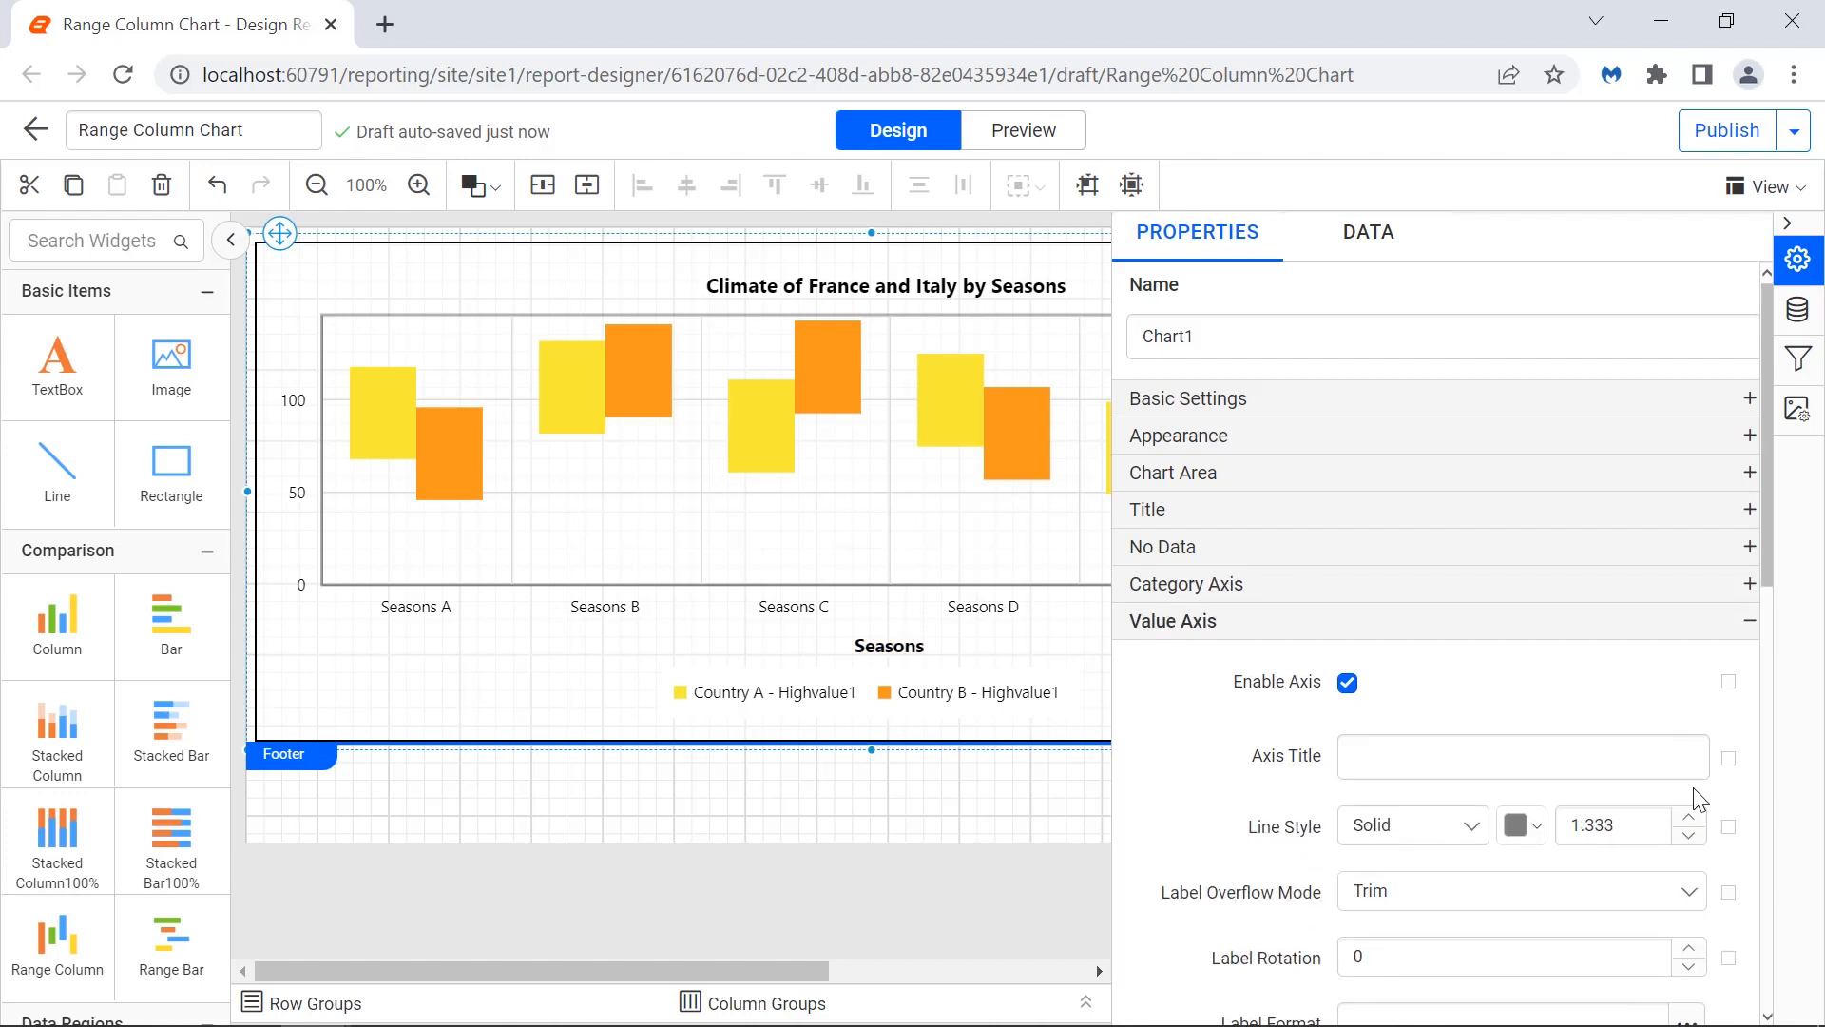
# Set the value axis title to "Temperature (Celsius)".
pyautogui.click(1667, 760)
pyautogui.write('Temperature (Celsius')
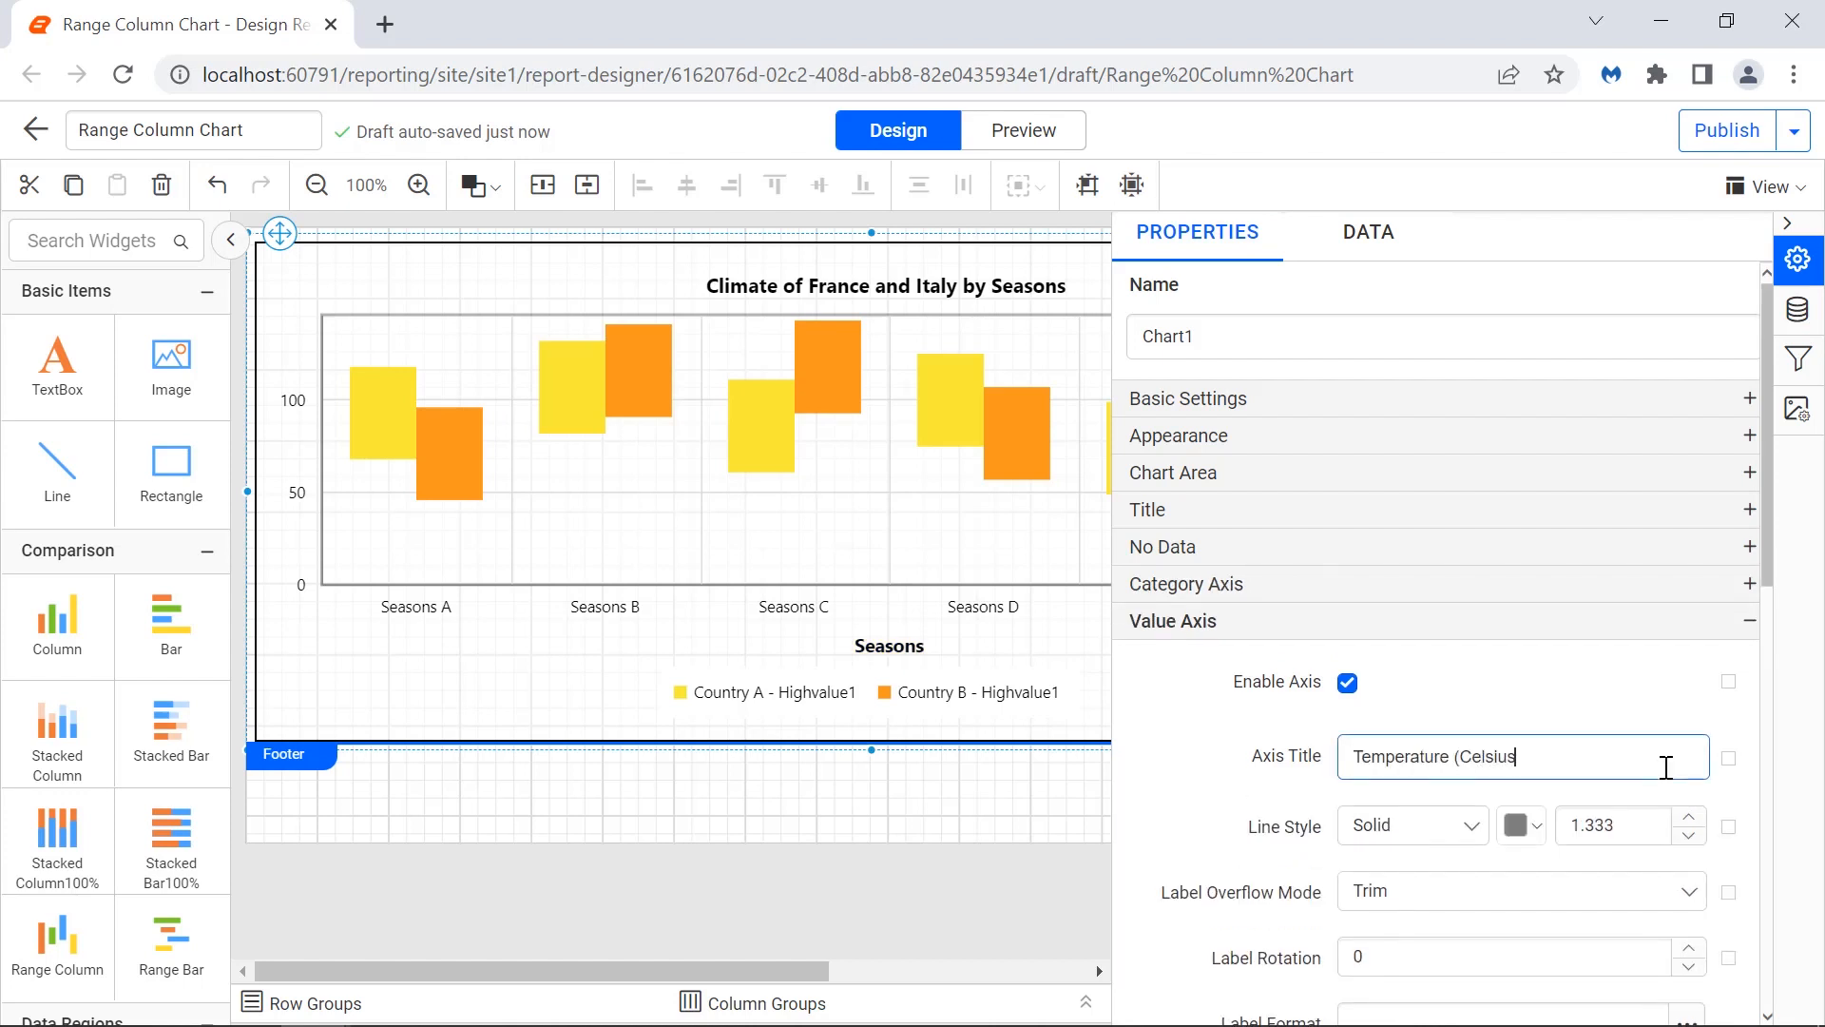
pyautogui.write(')')
pyautogui.click(1664, 793)
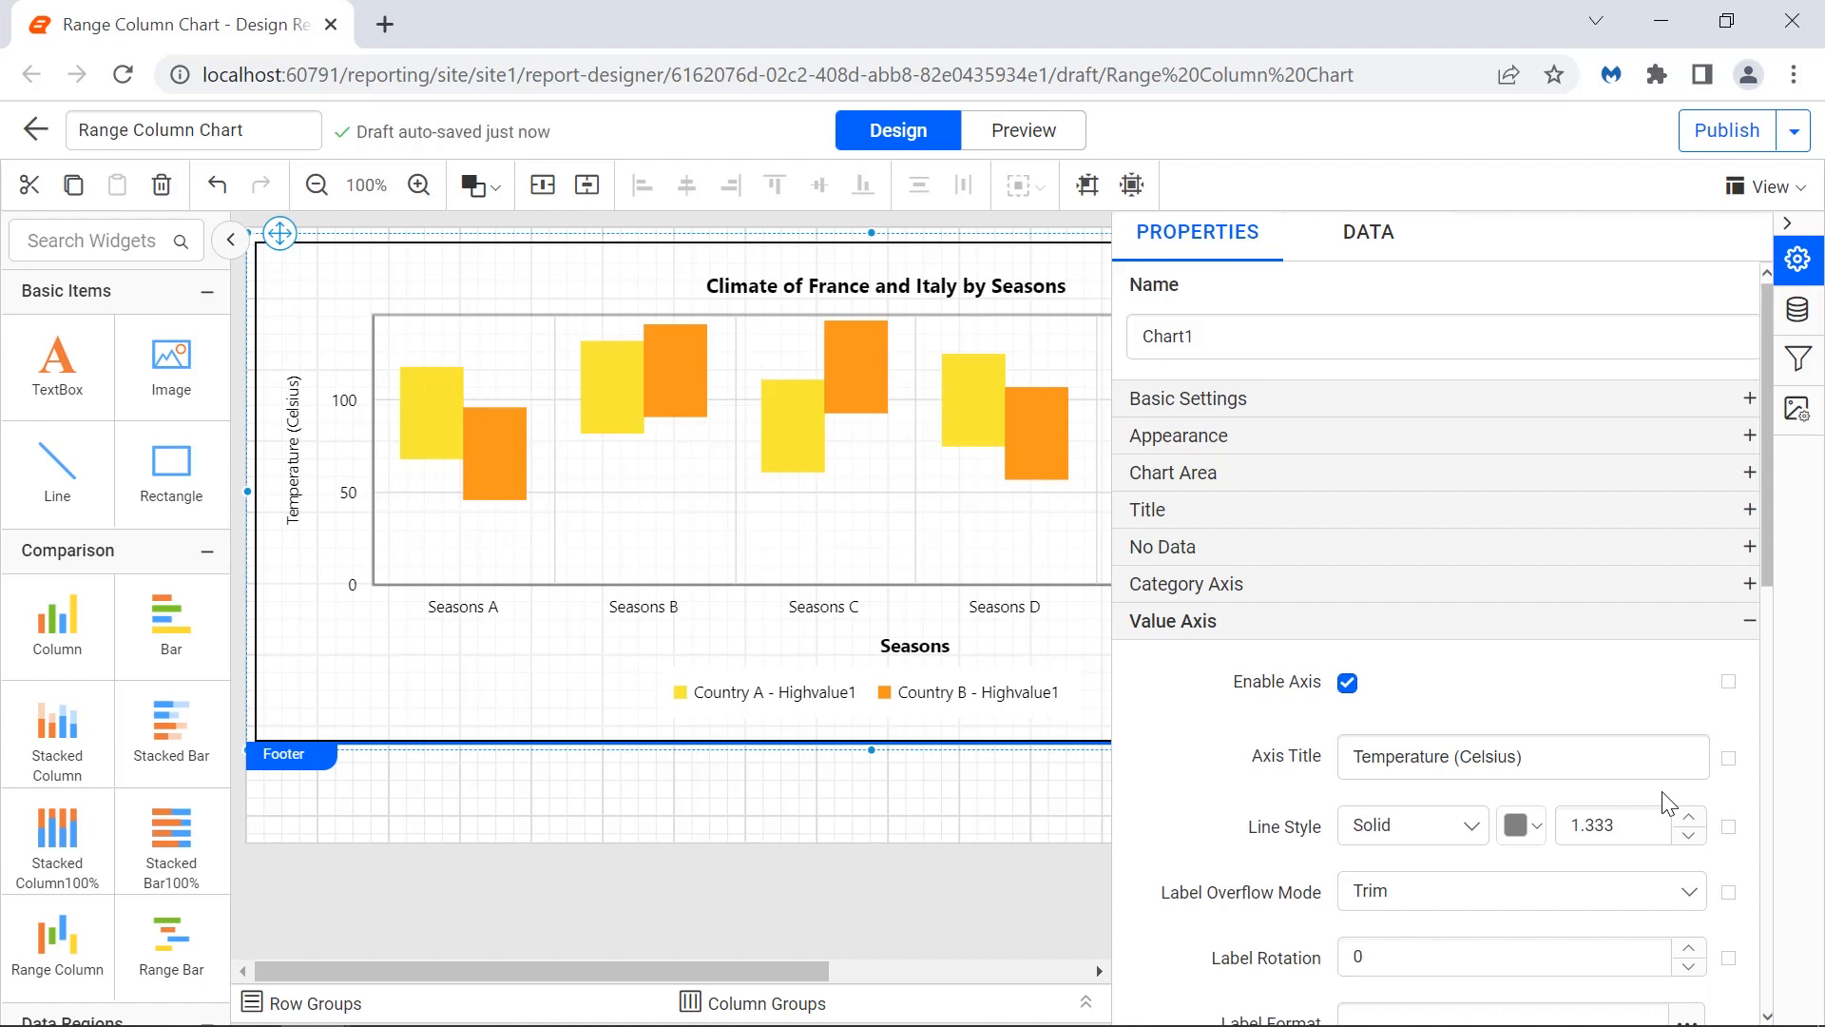
# Format the value axis title font as size 13 and Bold in its advanced options.
pyautogui.click(1728, 757)
pyautogui.click(1654, 867)
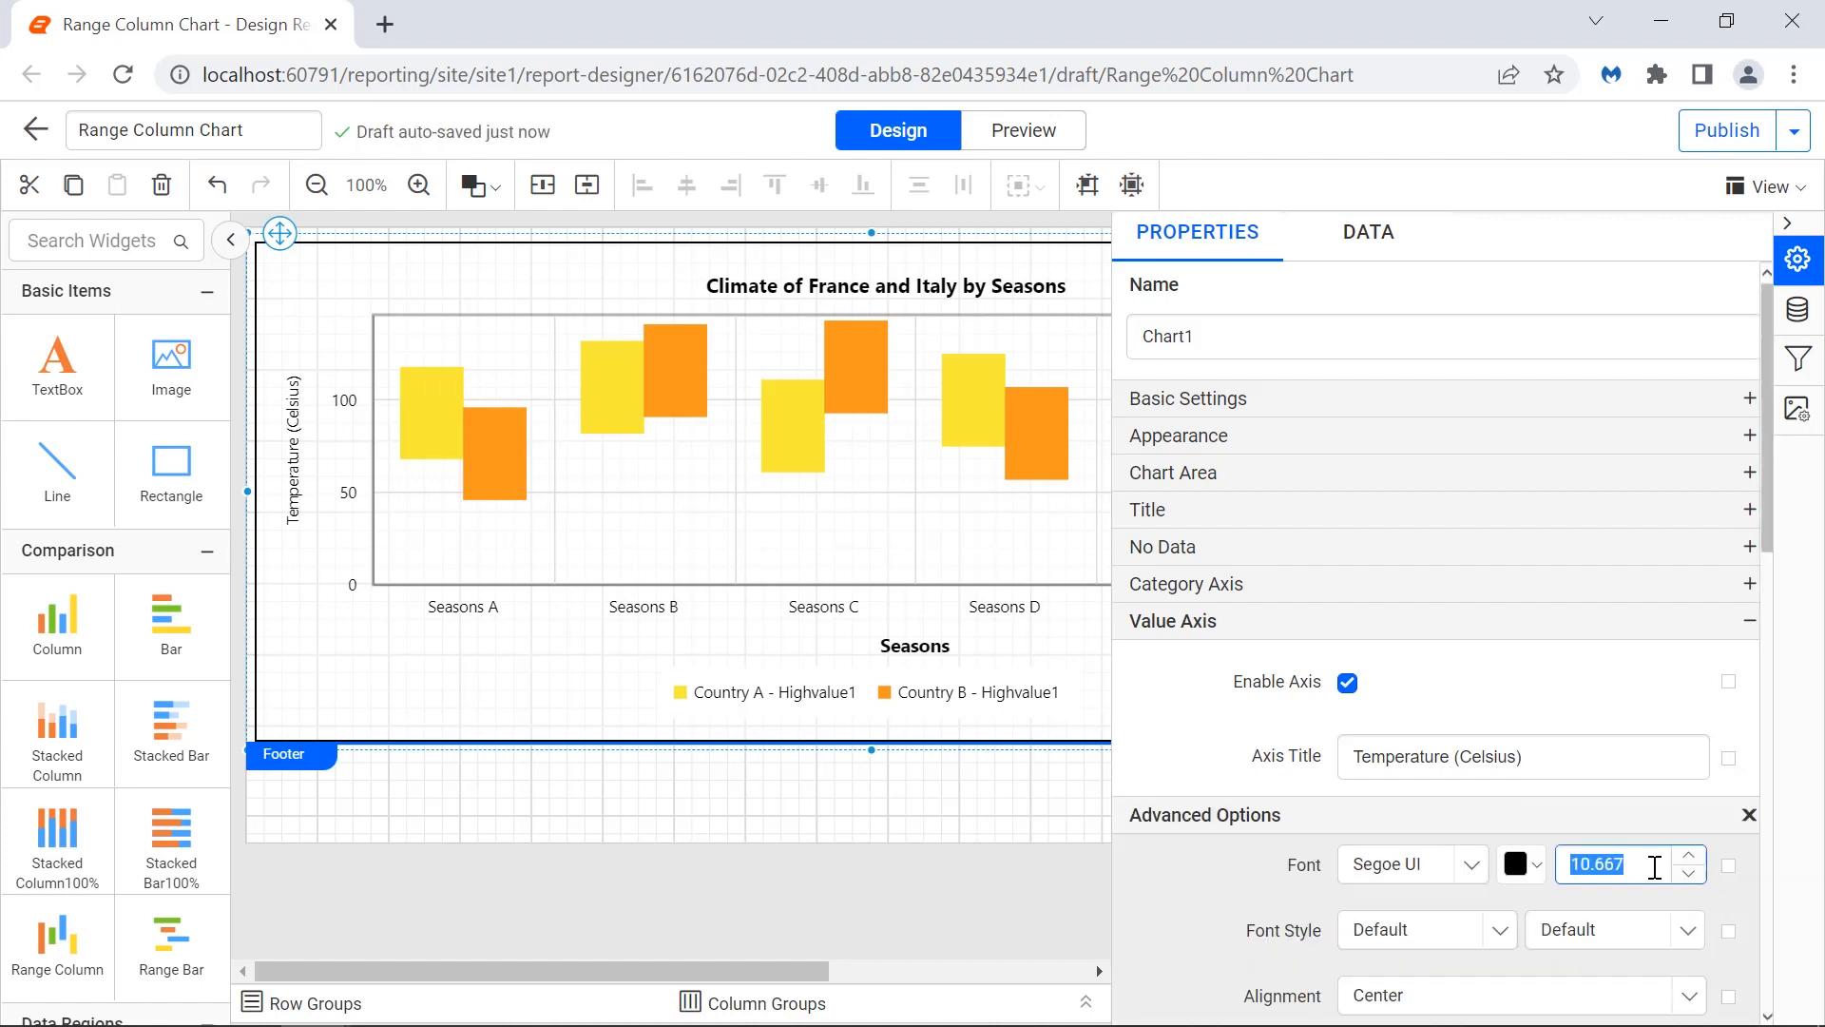
pyautogui.write('13')
pyautogui.click(1658, 903)
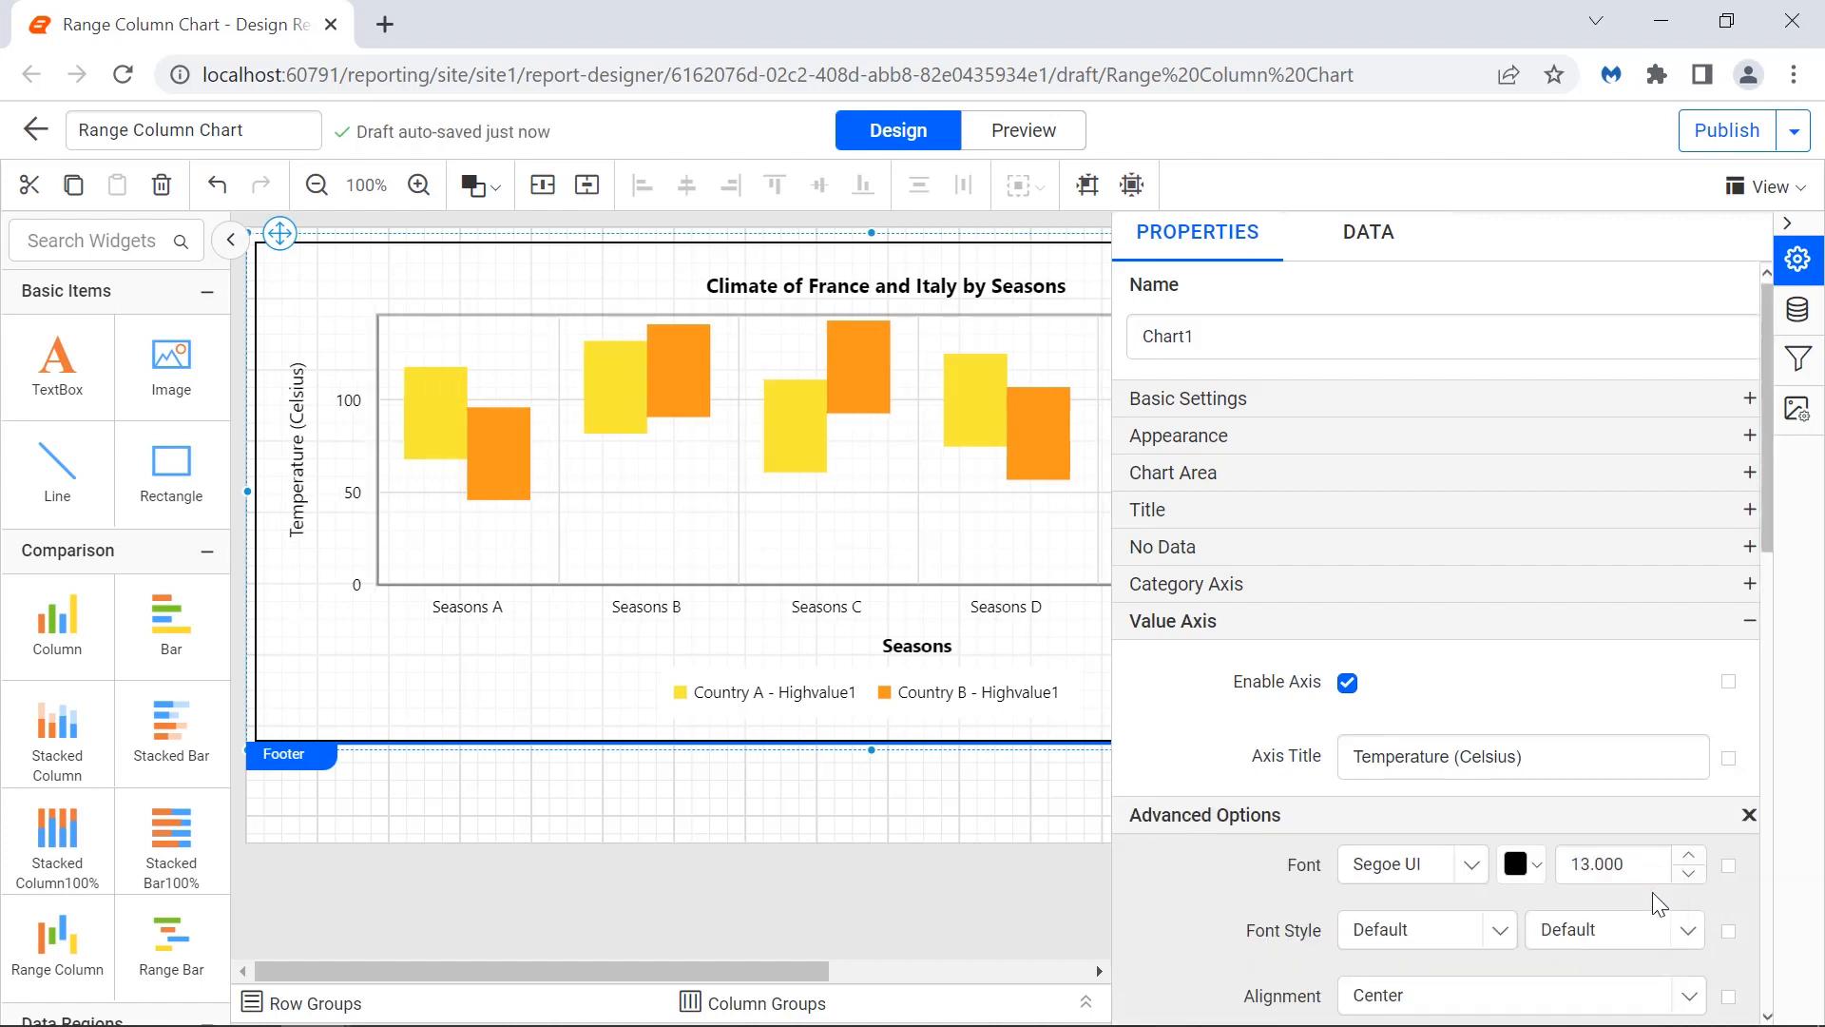
pyautogui.click(1650, 930)
pyautogui.click(1650, 892)
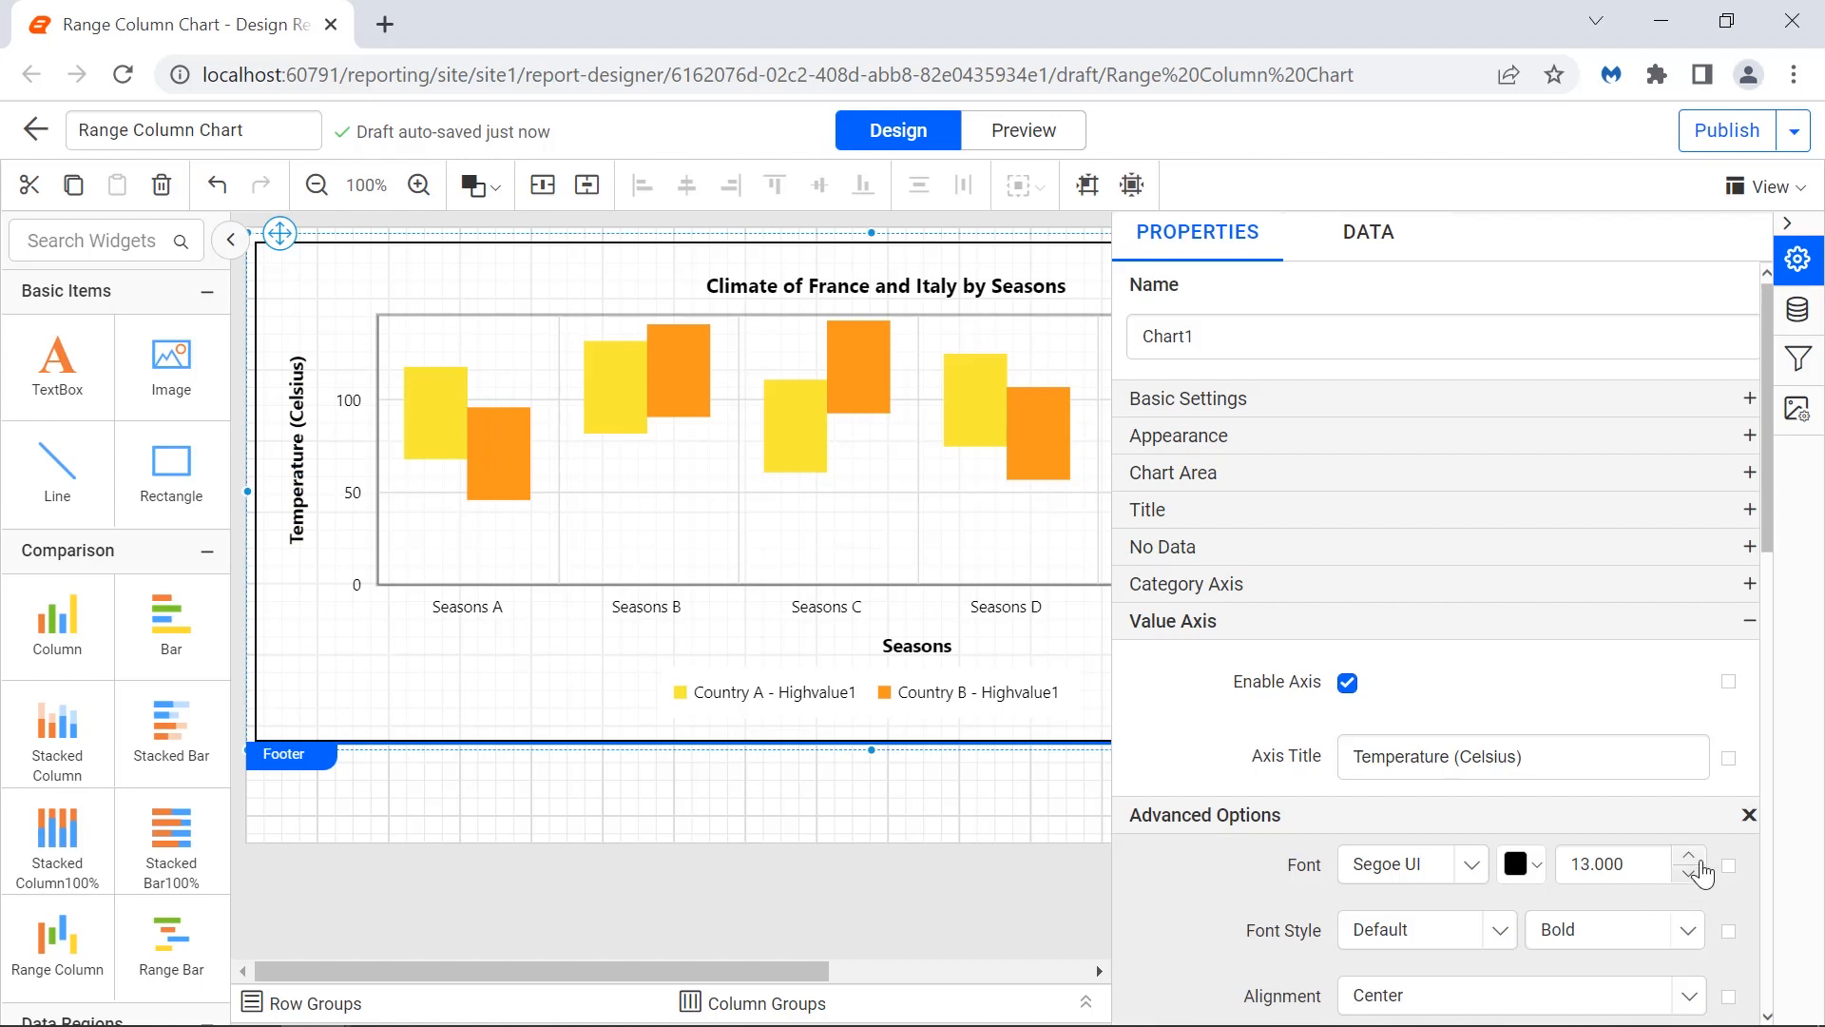
pyautogui.click(1749, 815)
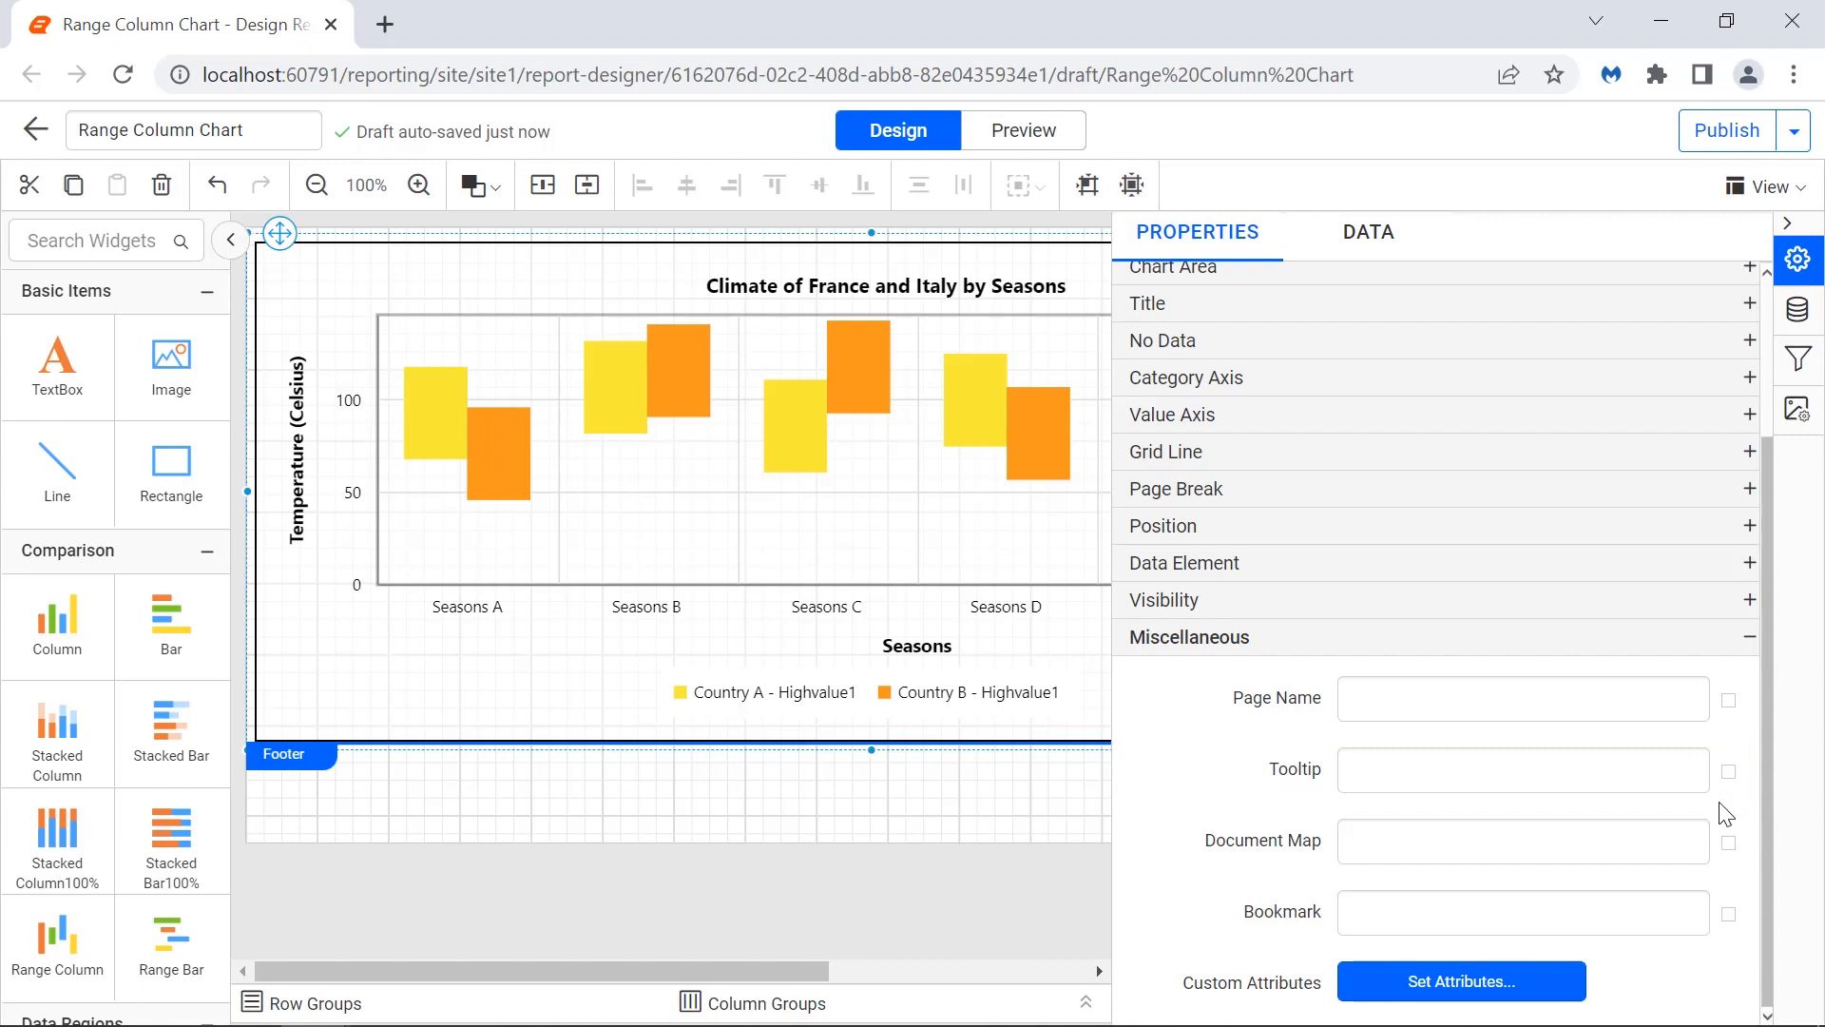
# Set the chart's tooltip to "Seasonal Temperatures" and preview the report.
pyautogui.click(1667, 775)
pyautogui.write('Seasonal Tempe')
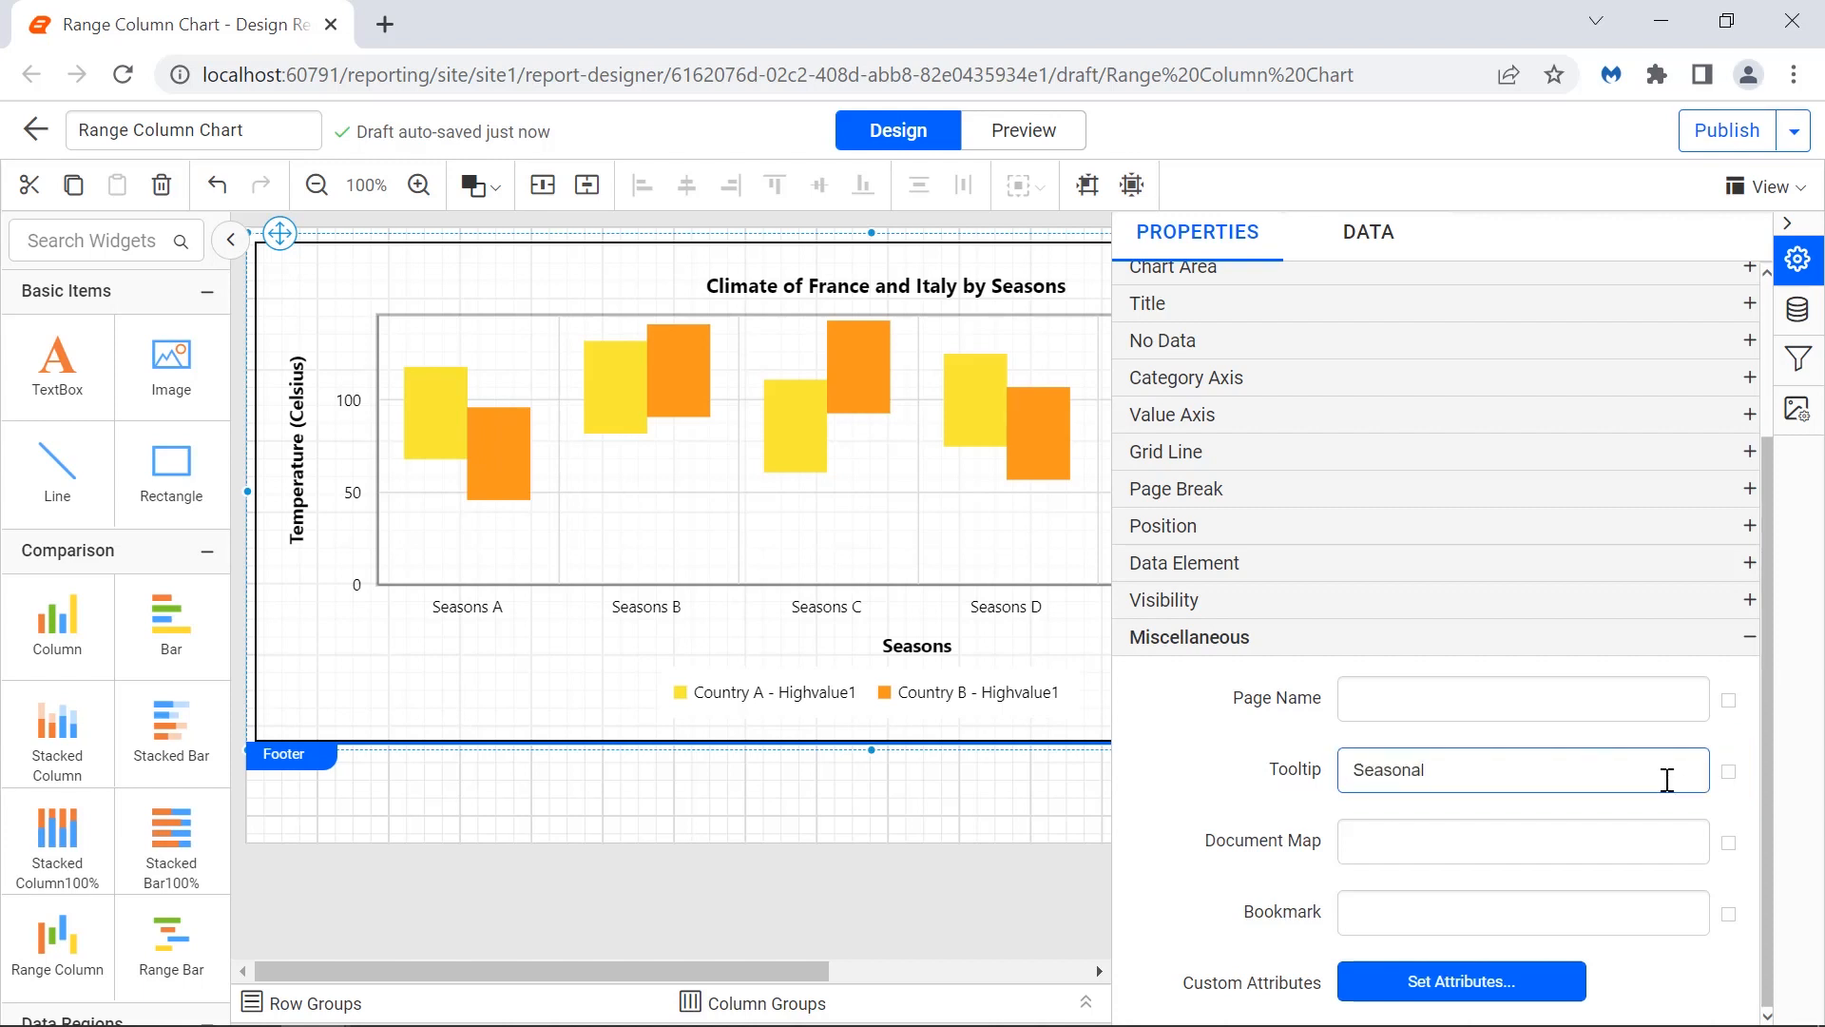
pyautogui.write('ratures')
pyautogui.click(1671, 813)
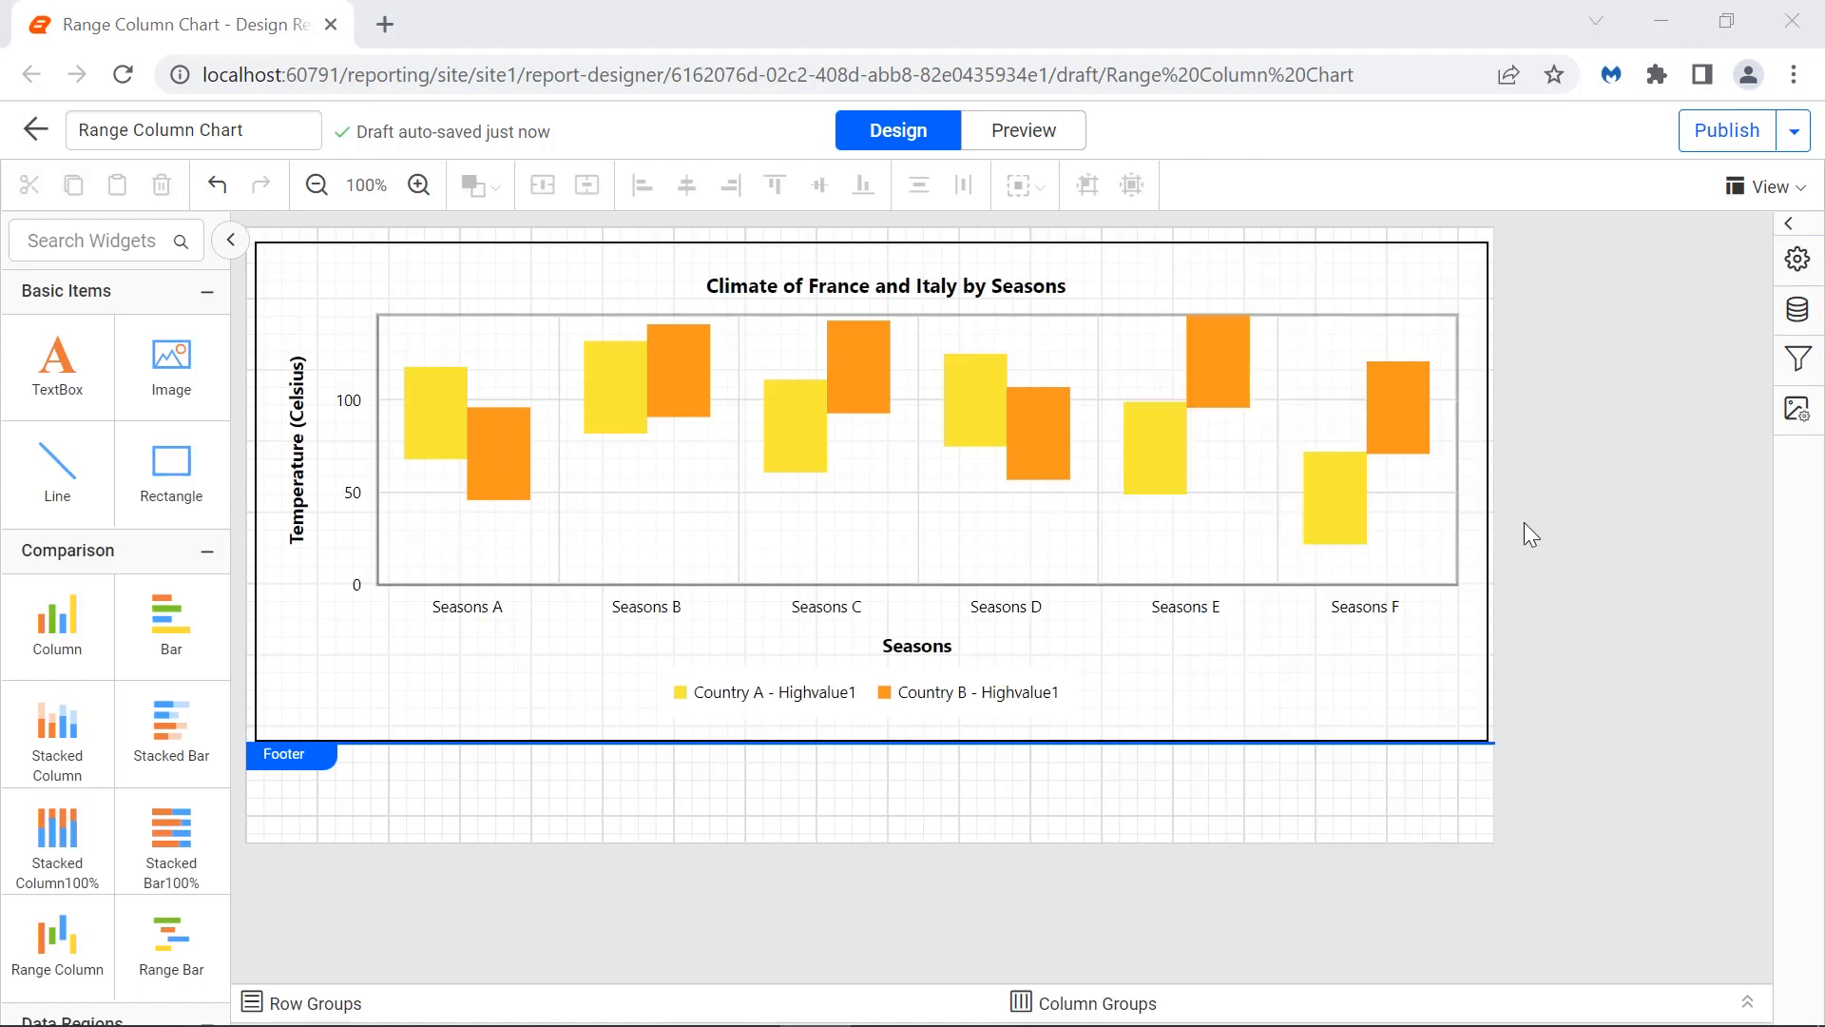
pyautogui.click(1064, 142)
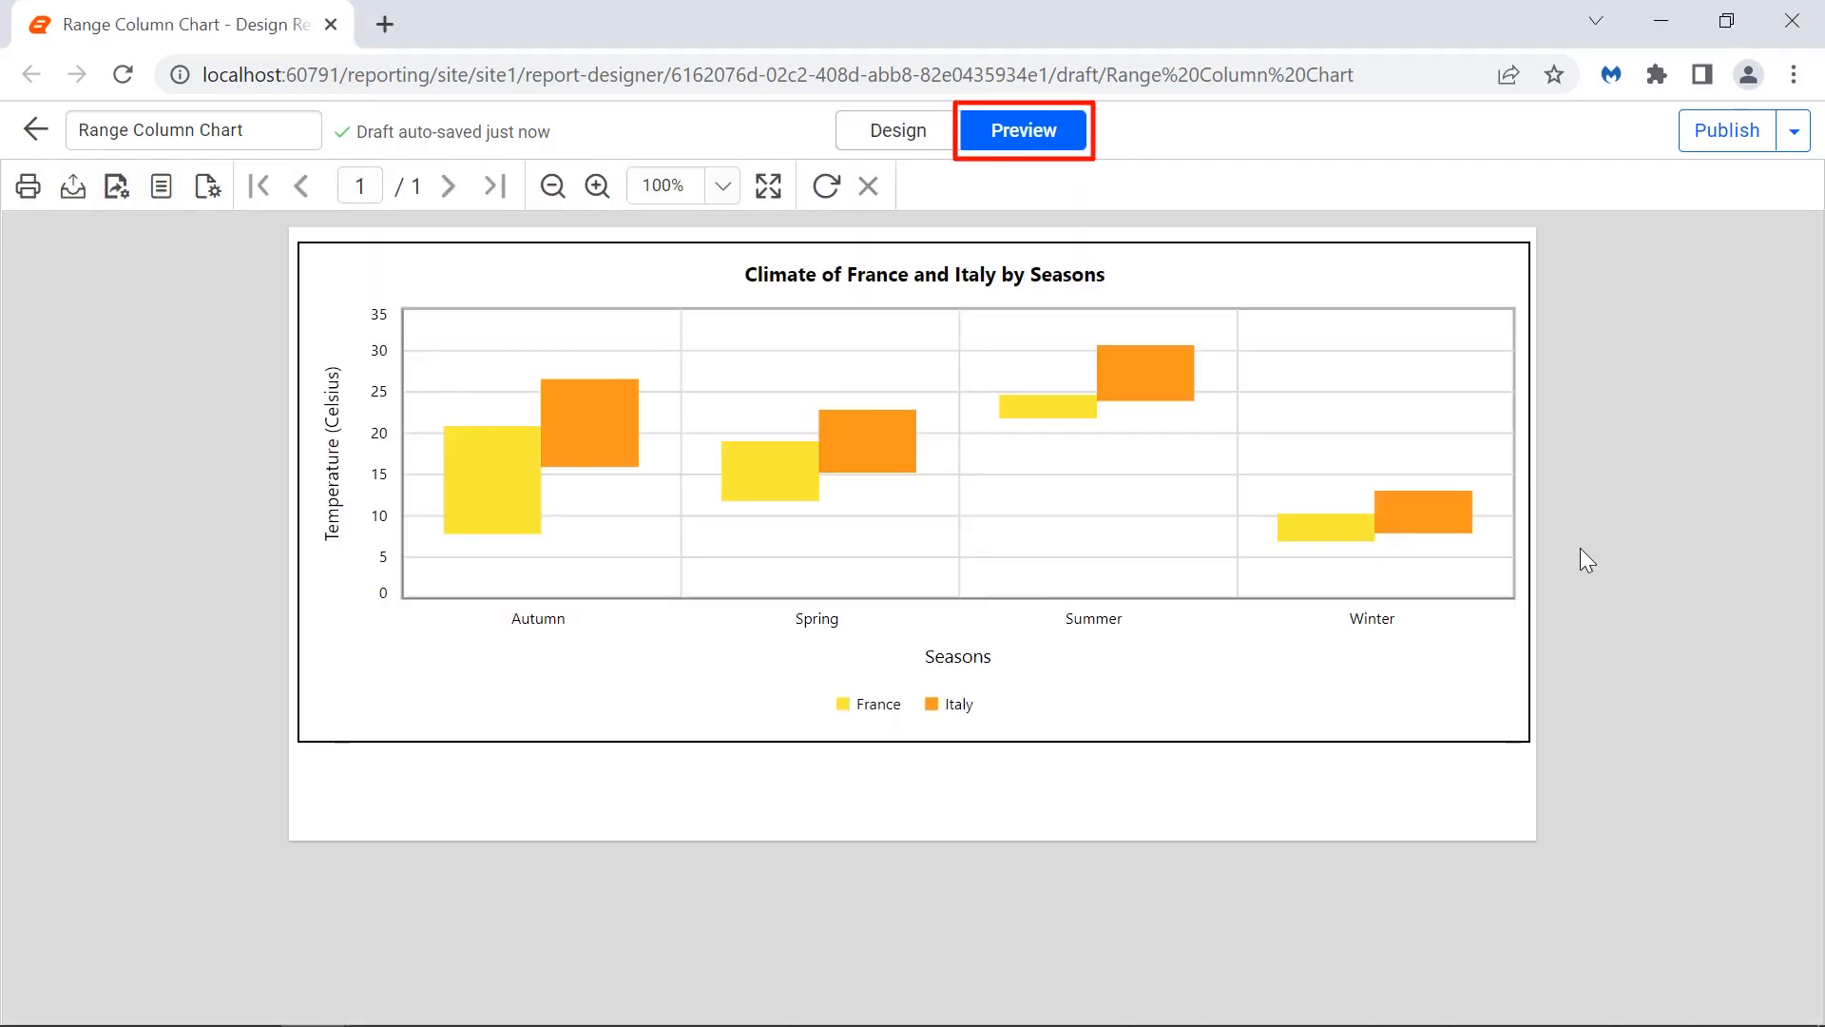